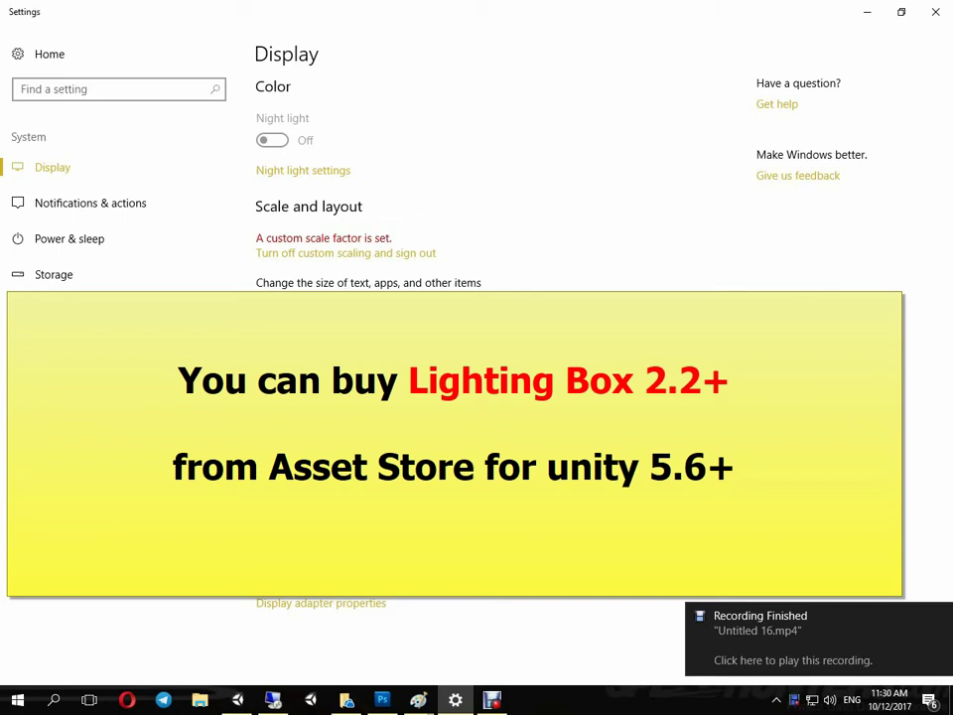
# Start a new empty scene in the Unity editor.
pyautogui.click(244, 689)
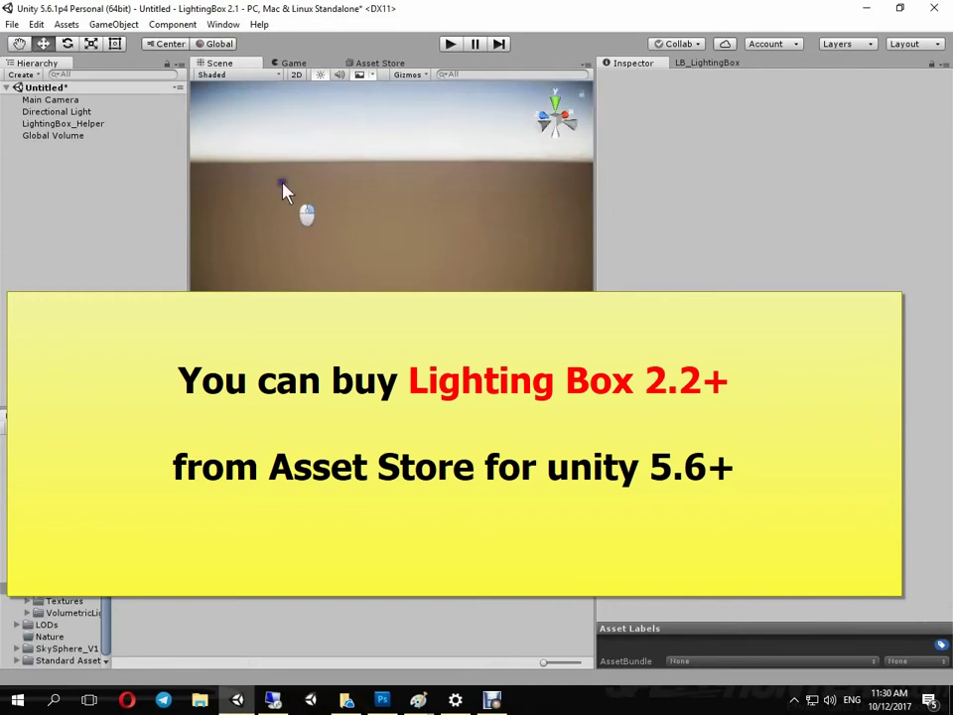
pyautogui.click(12, 24)
pyautogui.click(22, 39)
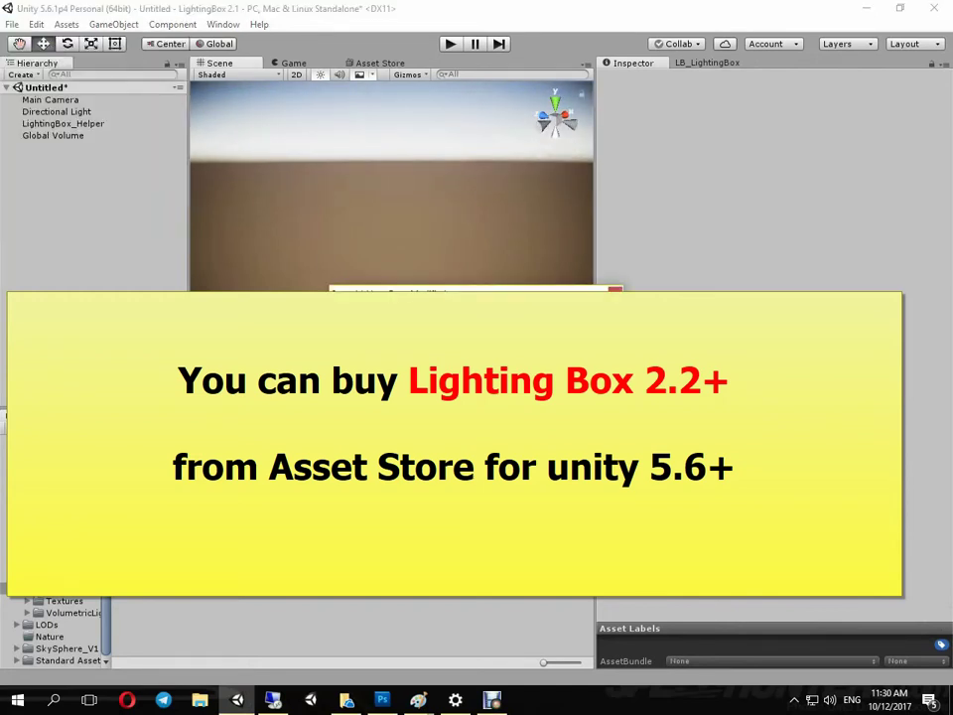
# Add a Terrain object from GameObject > 3D Object and orbit the view to inspect it.
pyautogui.click(113, 24)
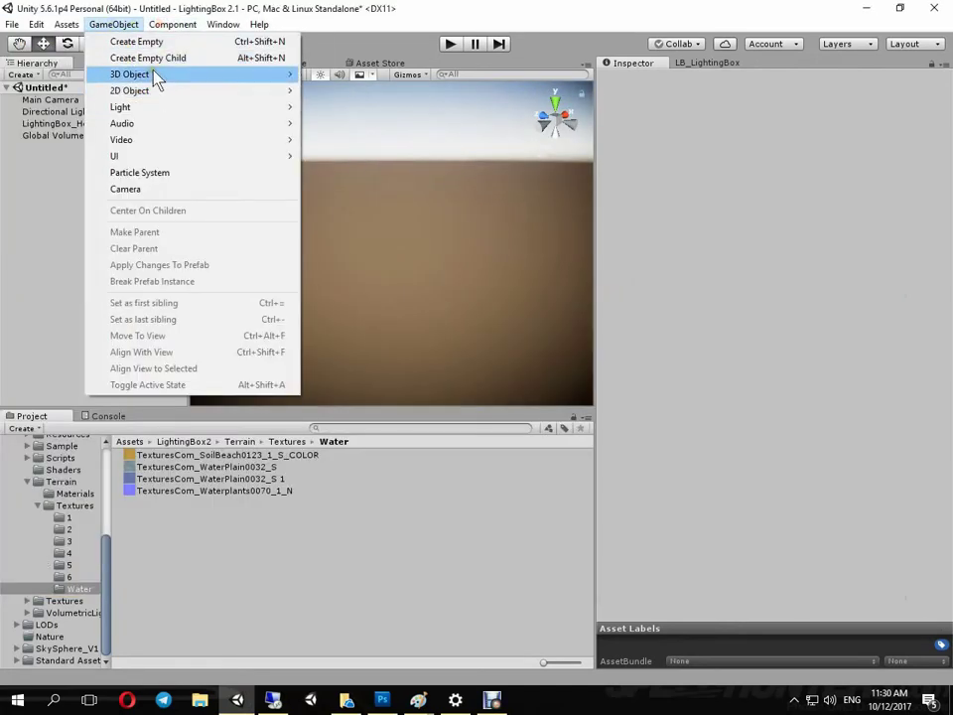
pyautogui.moveTo(156, 77)
pyautogui.click(343, 220)
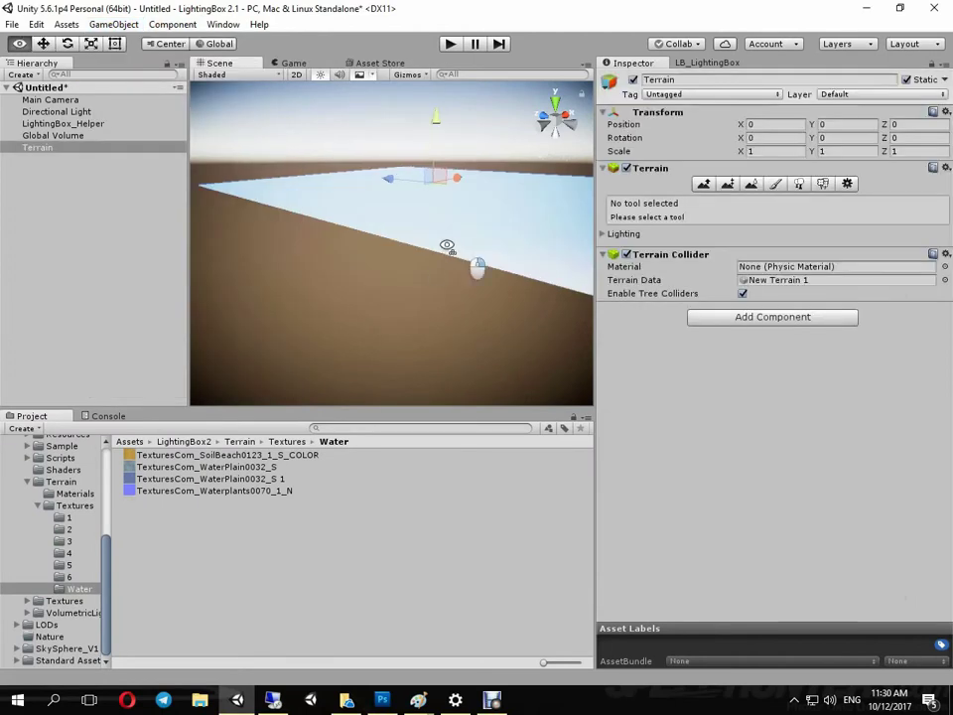
pyautogui.keyDown('alt'); pyautogui.moveTo(447, 246); pyautogui.dragTo(480, 252); pyautogui.keyUp('alt')
pyautogui.scroll(5, 374, 300)
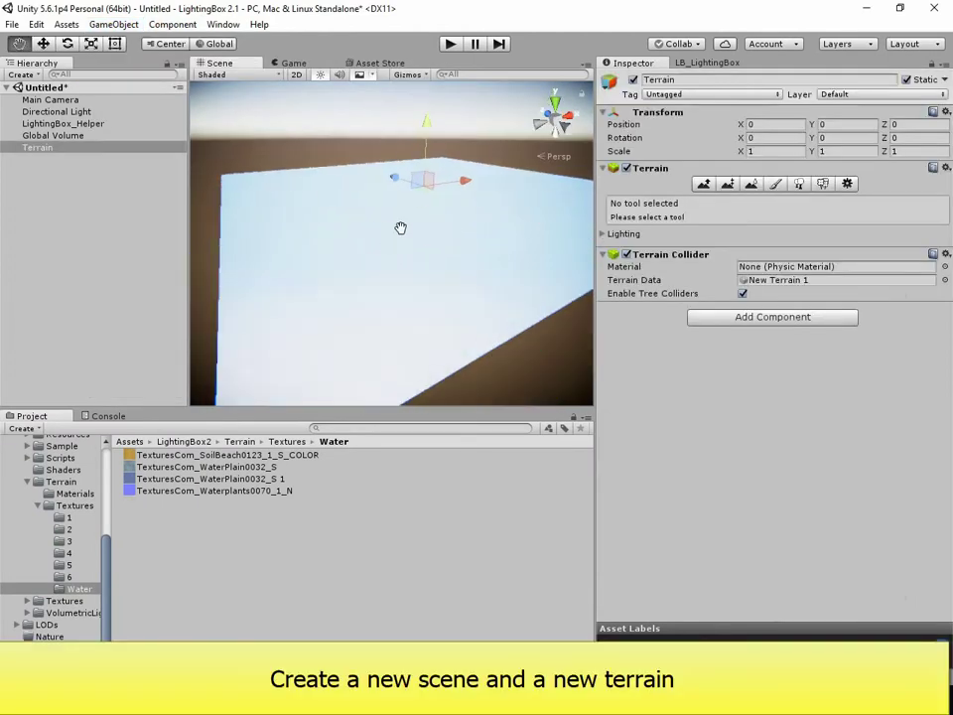
pyautogui.scroll(-5, 400, 228)
pyautogui.click(223, 24)
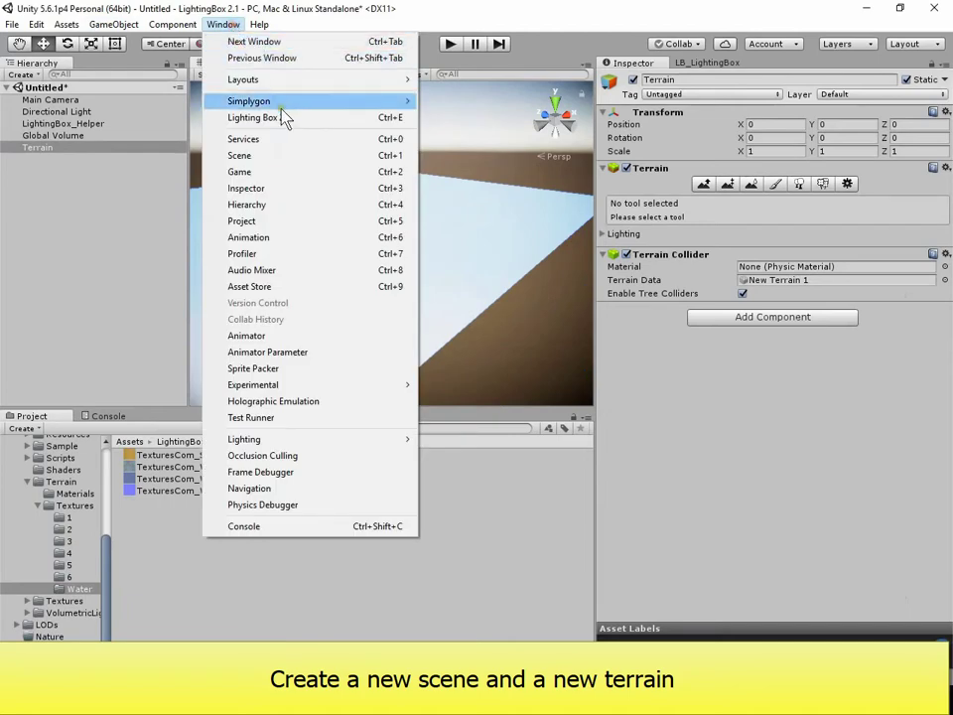
# In Lighting Box, save the scene as Snow_Scene and create the Lighting_Profile_Snow_Profile asset.
pyautogui.click(283, 117)
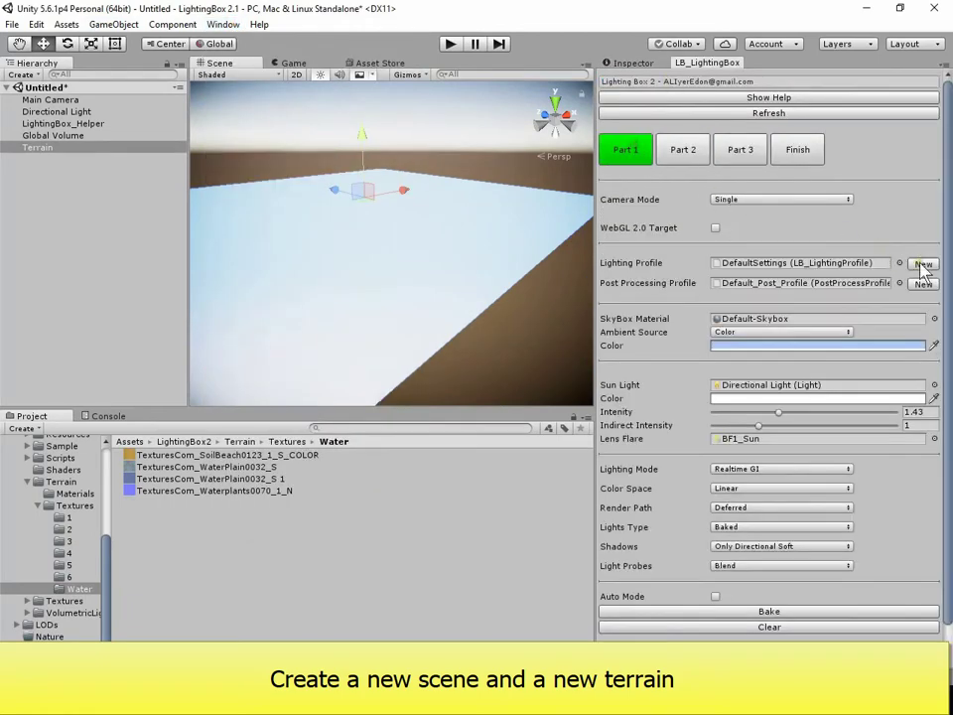
pyautogui.click(924, 264)
pyautogui.write('Snow_Scene')
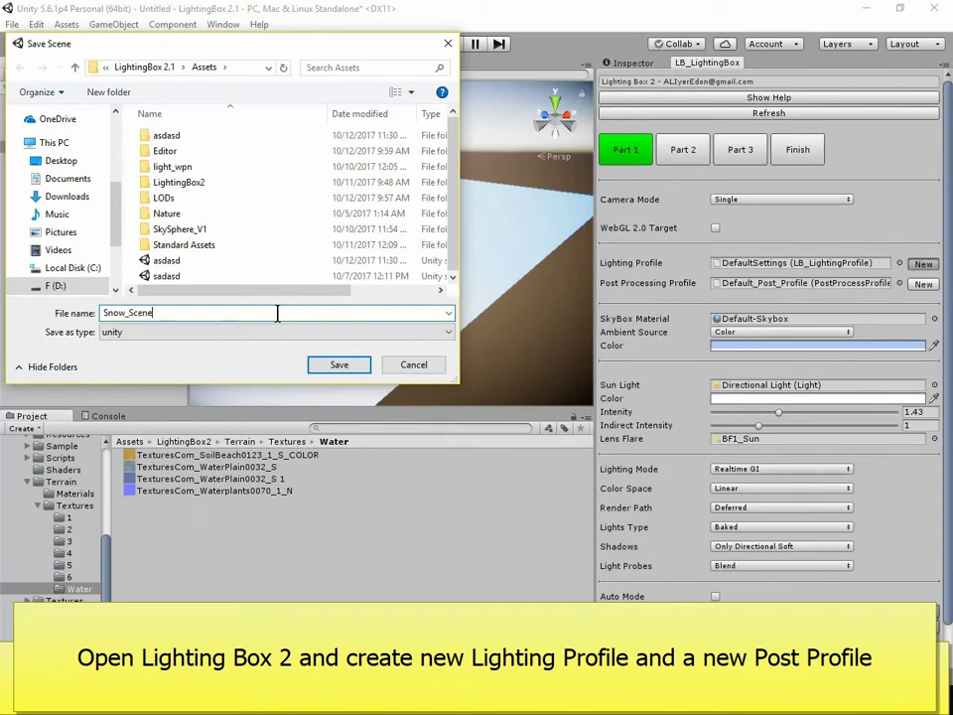
pyautogui.press('Return')
pyautogui.click(242, 316)
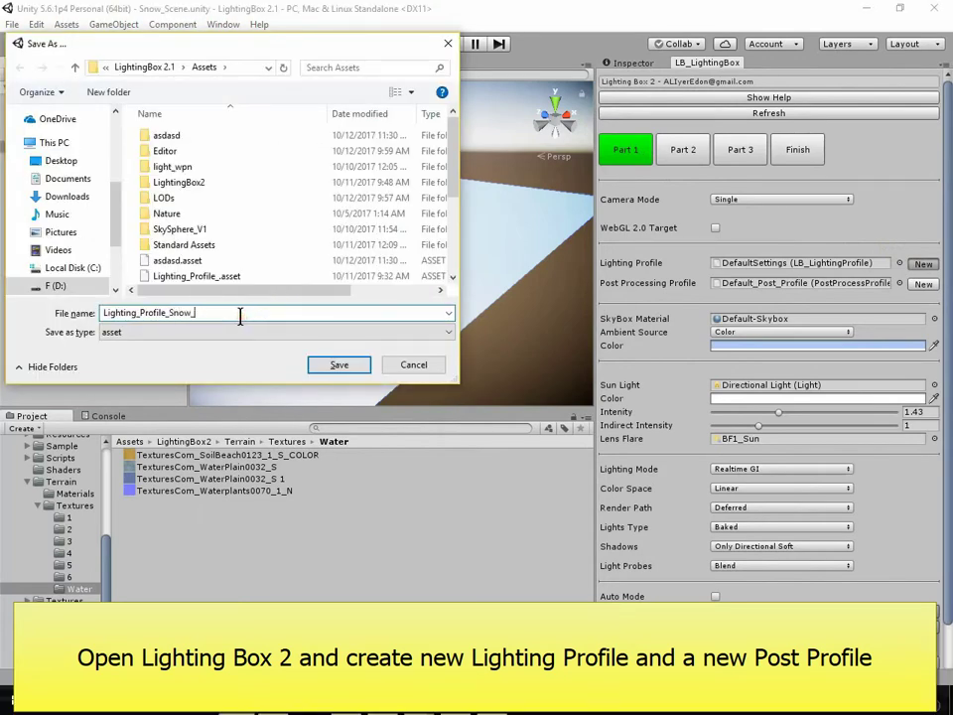
pyautogui.press('Return')
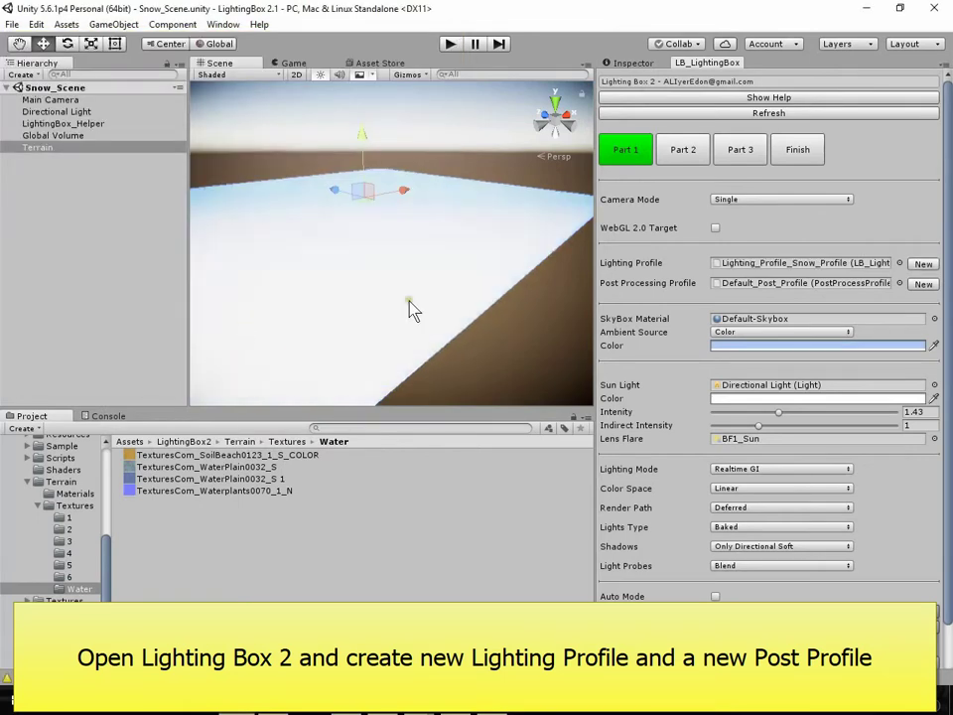
# Create and save the new Post_Profile_Snow_Post post-processing profile.
pyautogui.click(923, 284)
pyautogui.write('Post_Profile_Snow_Post')
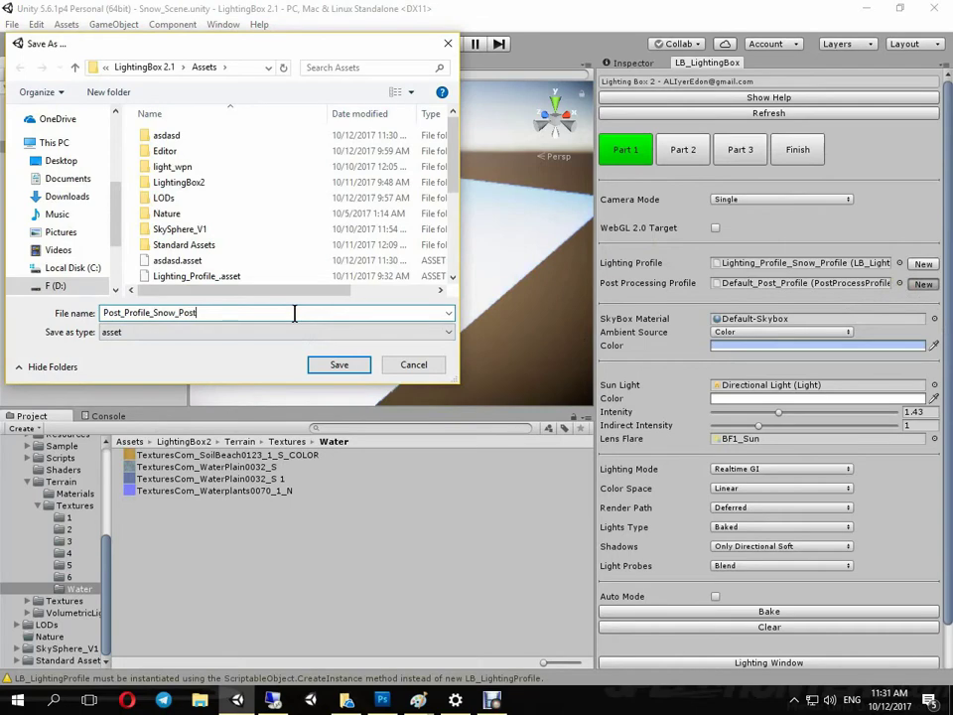
pyautogui.press('Return')
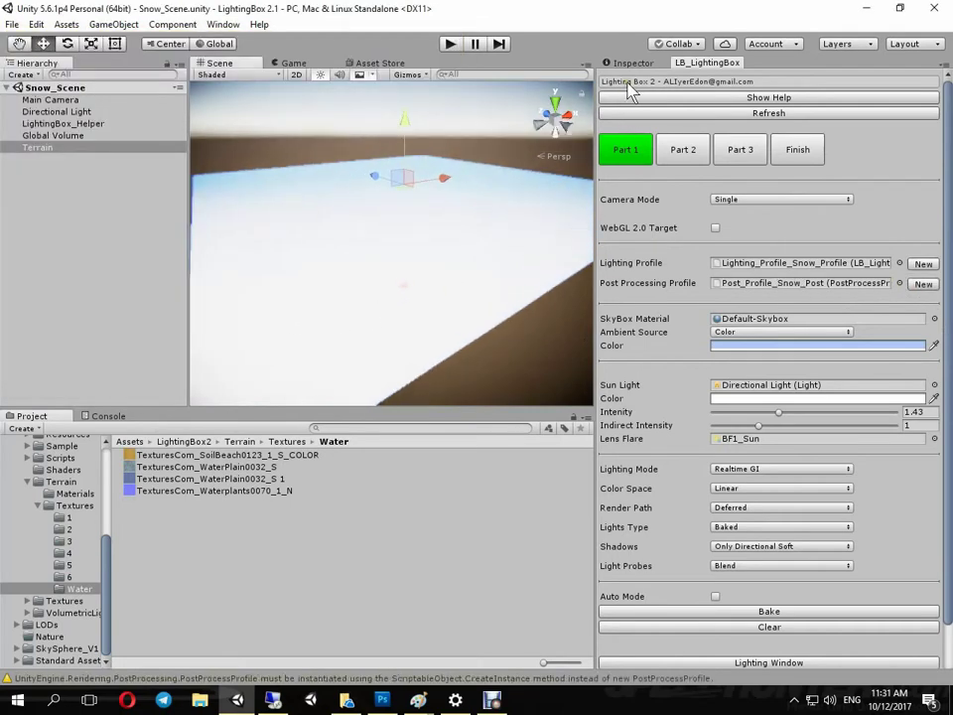
pyautogui.click(636, 64)
# Add a snow footsteps terrain layer with the SnowRough normal map from folder 1.
pyautogui.click(772, 184)
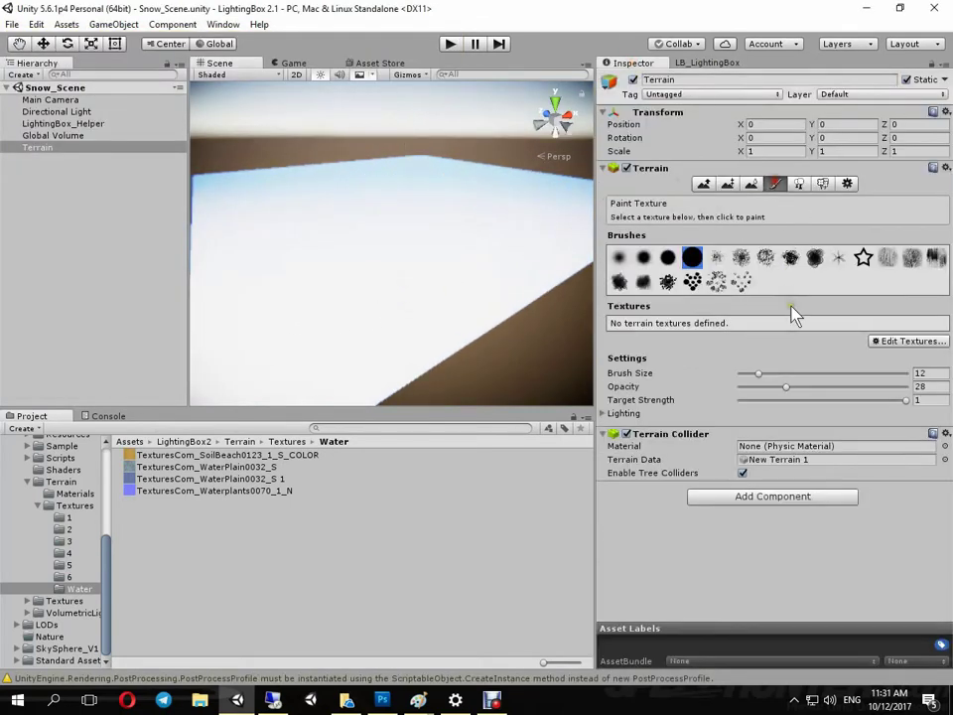
pyautogui.click(880, 343)
pyautogui.click(870, 351)
pyautogui.click(83, 519)
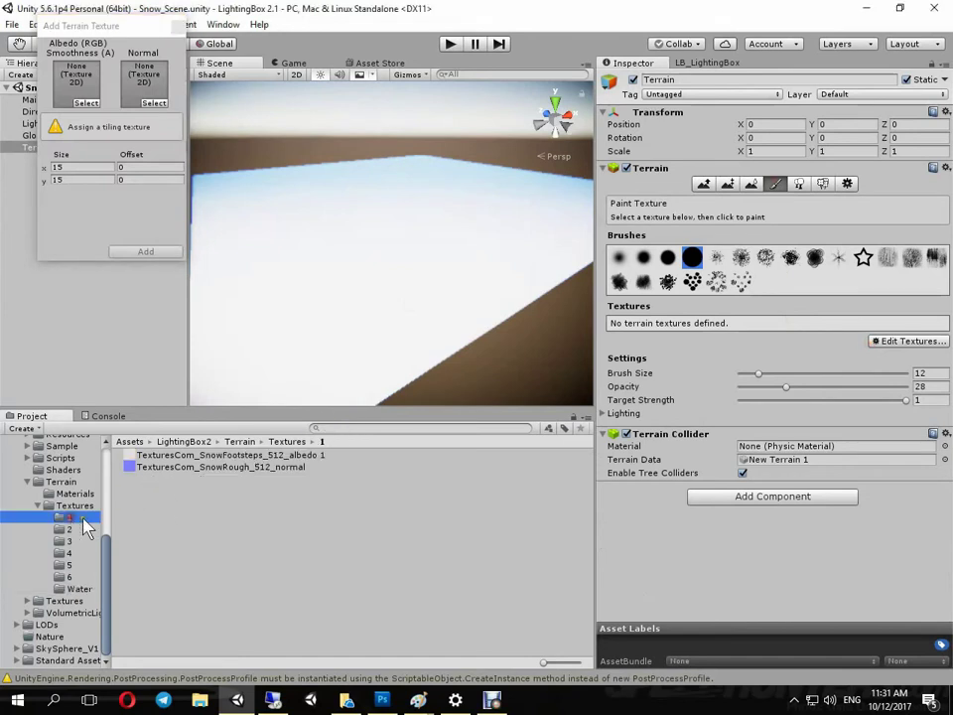
pyautogui.moveTo(155, 458); pyautogui.dragTo(76, 81)
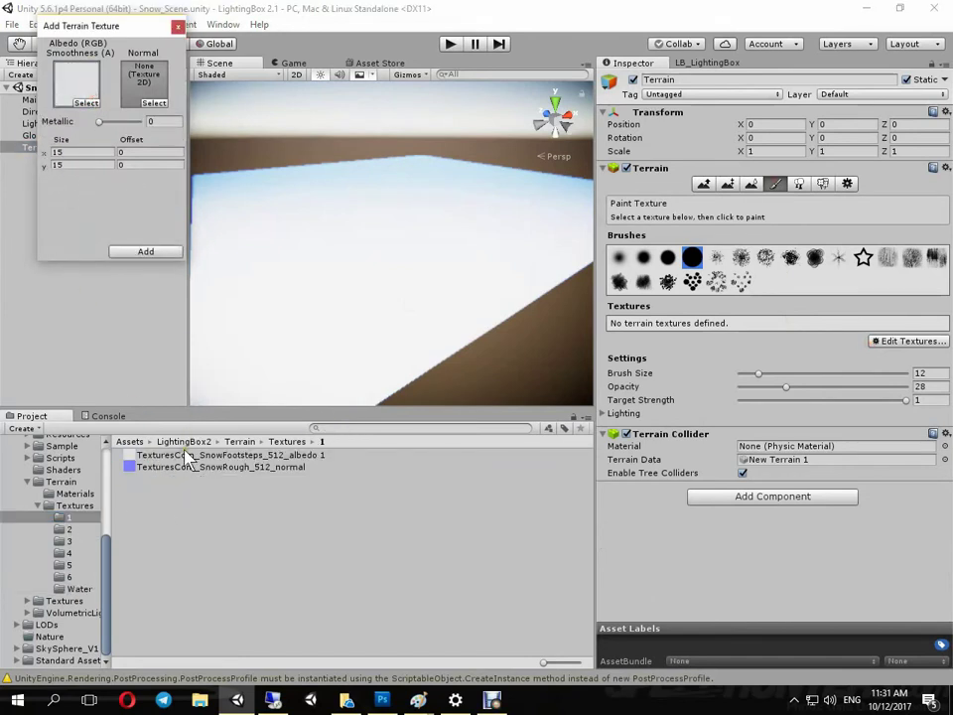
pyautogui.moveTo(154, 321); pyautogui.dragTo(143, 88)
pyautogui.click(149, 253)
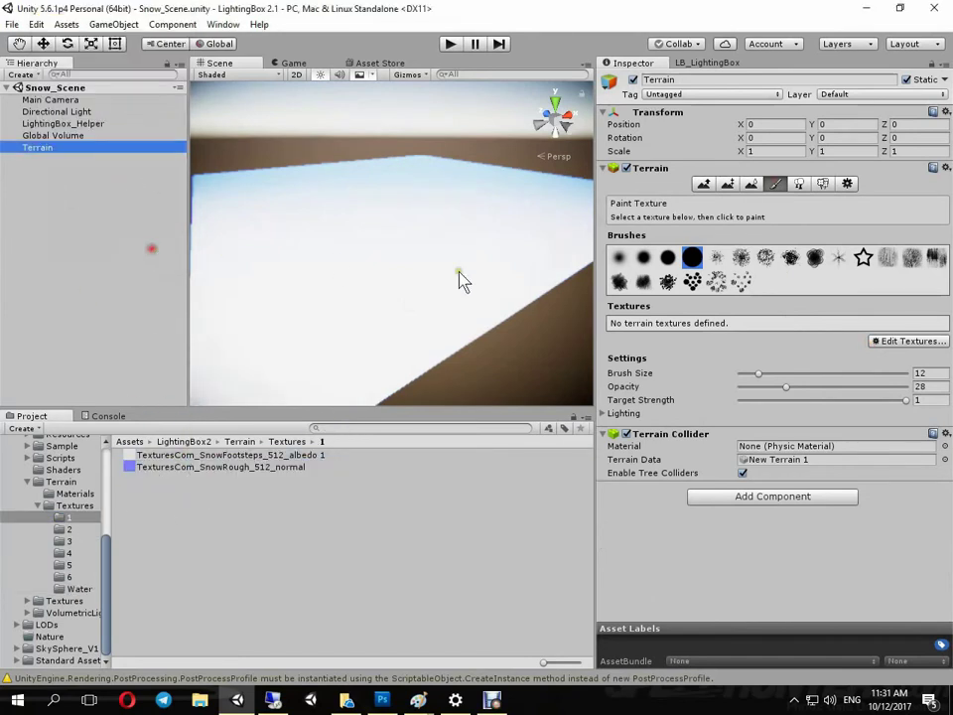
# Add a snow terrain layer using the albedo and normal map from folder 5.
pyautogui.click(894, 376)
pyautogui.click(852, 380)
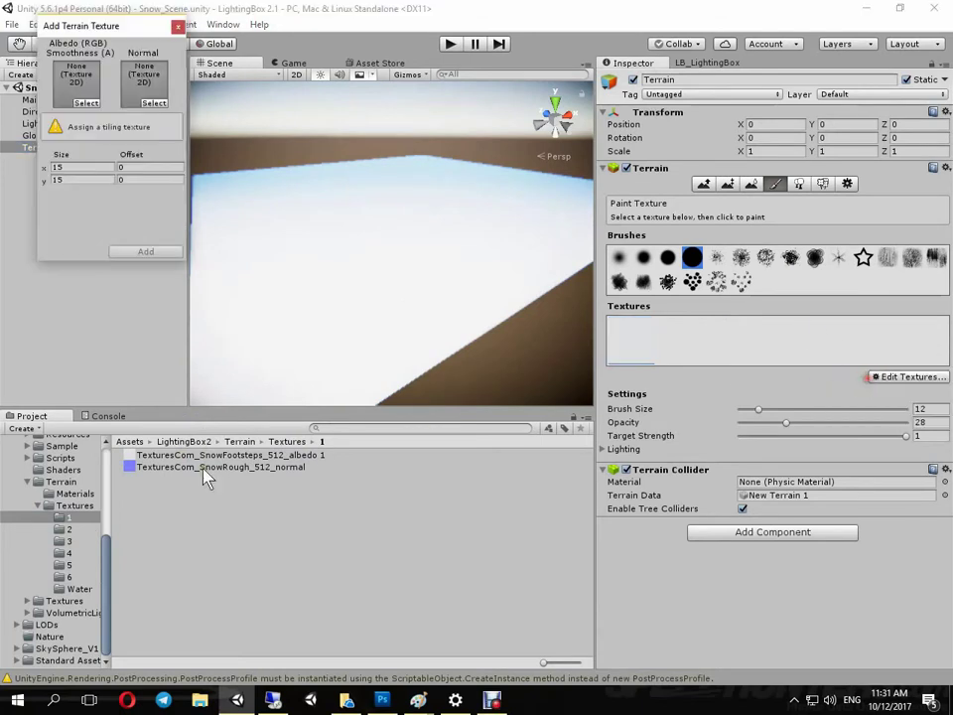
pyautogui.click(68, 529)
pyautogui.click(66, 542)
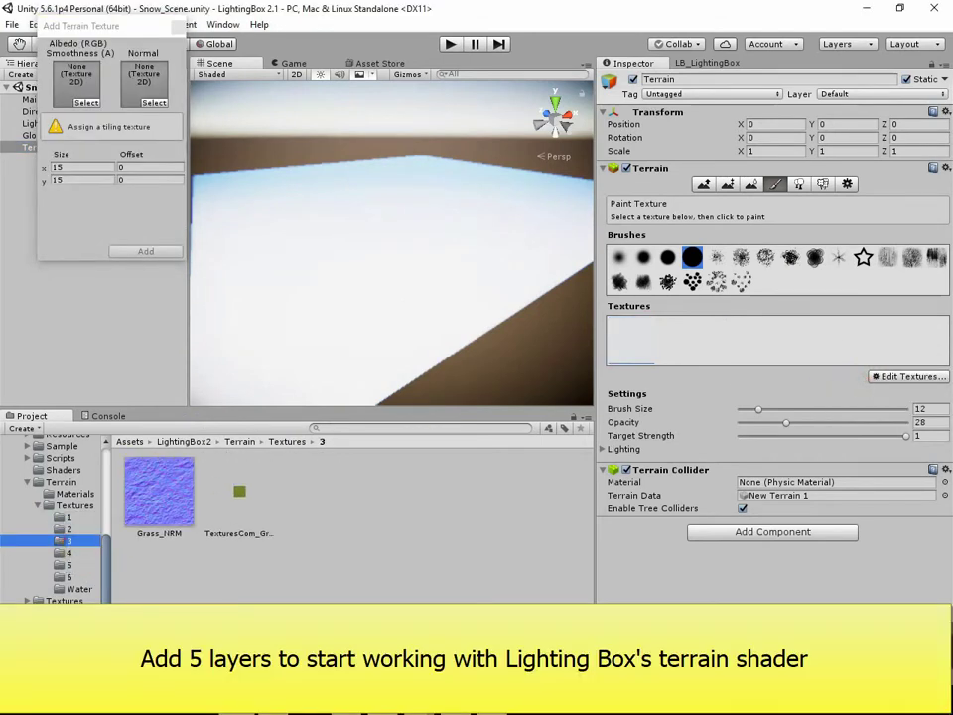
pyautogui.click(67, 553)
pyautogui.click(68, 566)
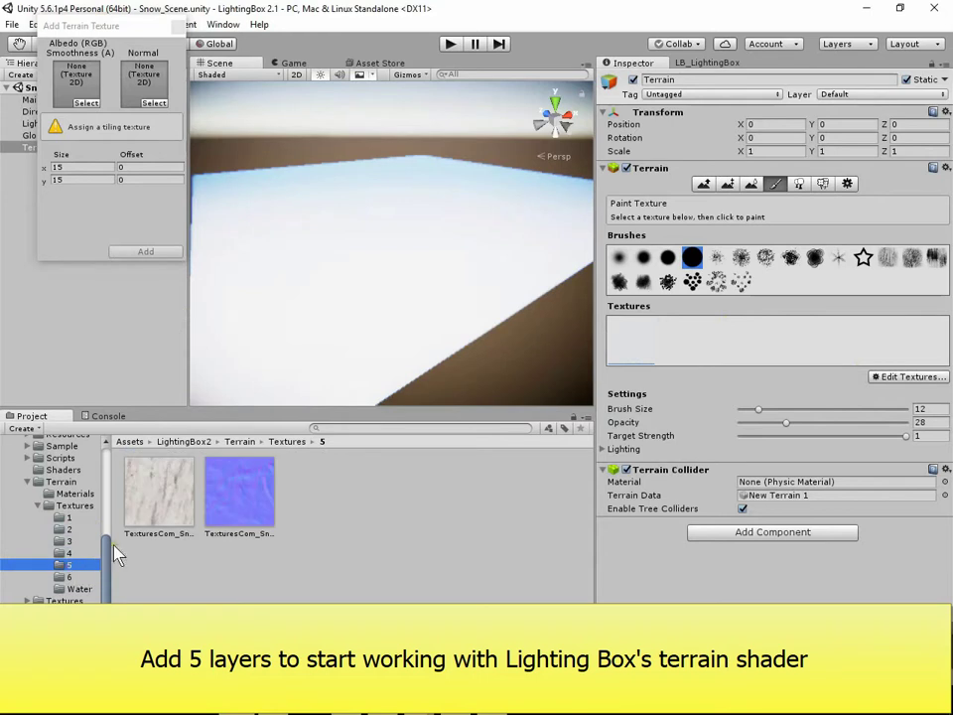
pyautogui.moveTo(159, 492); pyautogui.dragTo(77, 79)
pyautogui.click(223, 497)
pyautogui.moveTo(223, 497); pyautogui.dragTo(145, 80)
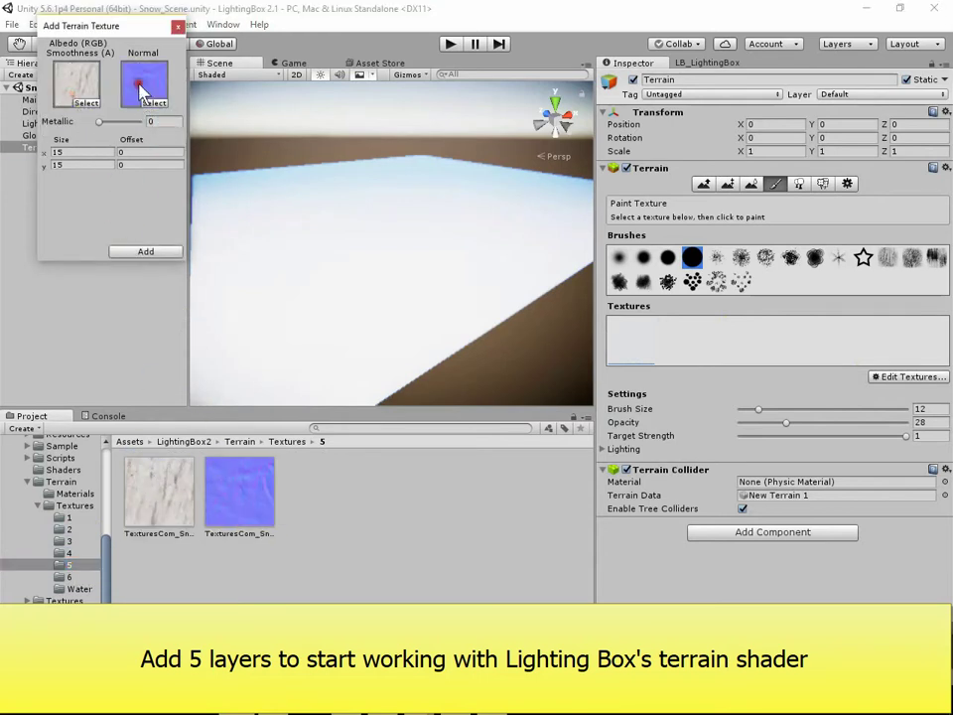
pyautogui.click(145, 251)
# Add a white terrain layer using the albedo and normal map from folder 6.
pyautogui.click(887, 378)
pyautogui.click(869, 388)
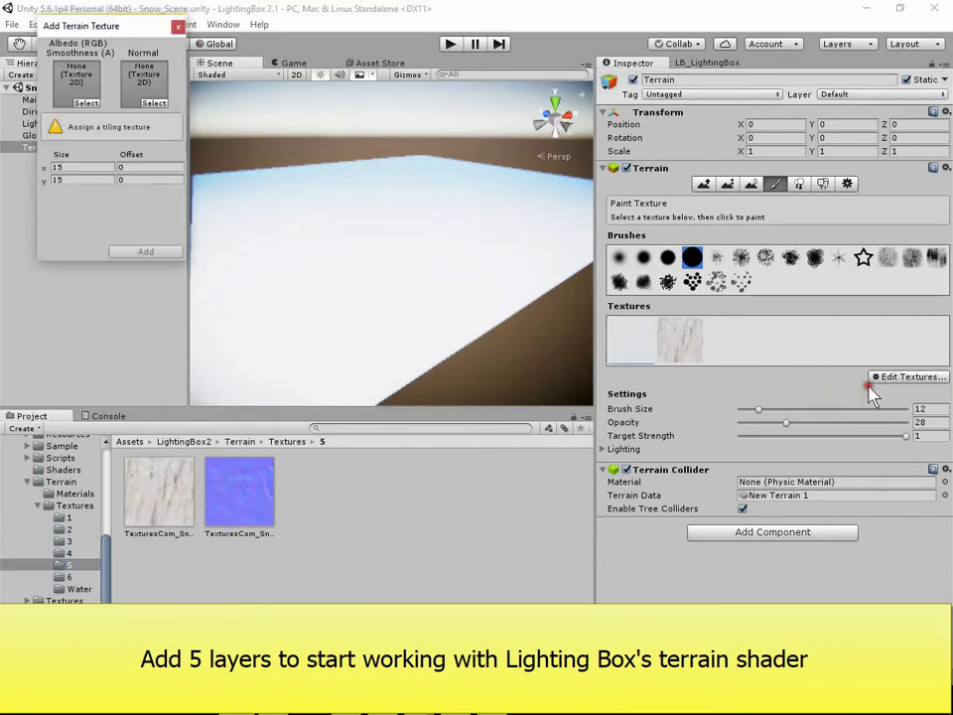
pyautogui.click(68, 576)
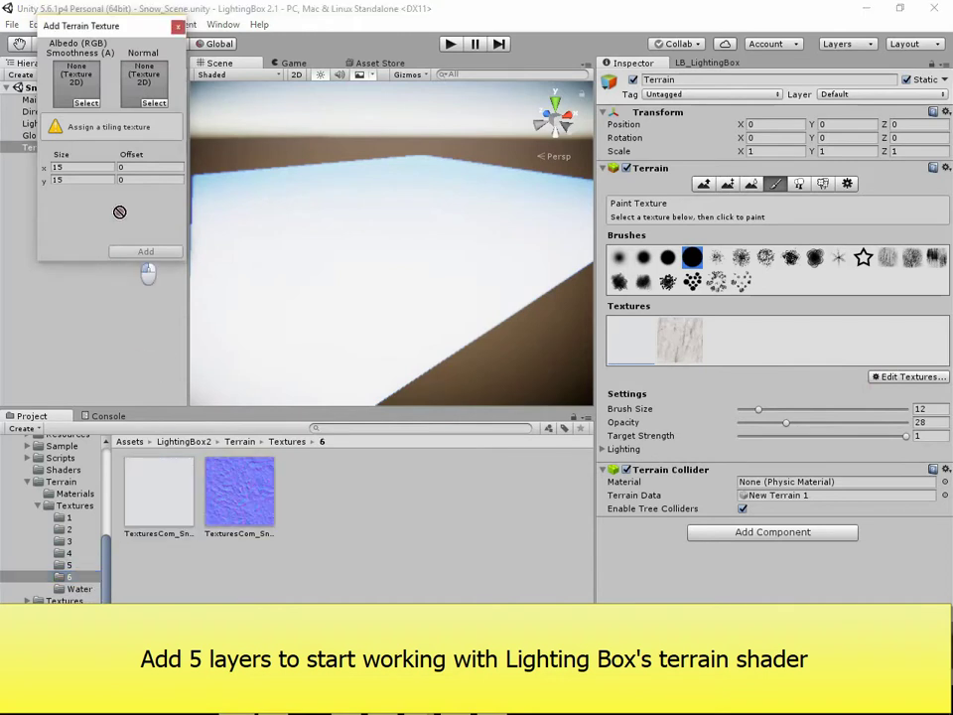
pyautogui.moveTo(158, 492); pyautogui.dragTo(68, 92)
pyautogui.moveTo(238, 492); pyautogui.dragTo(145, 79)
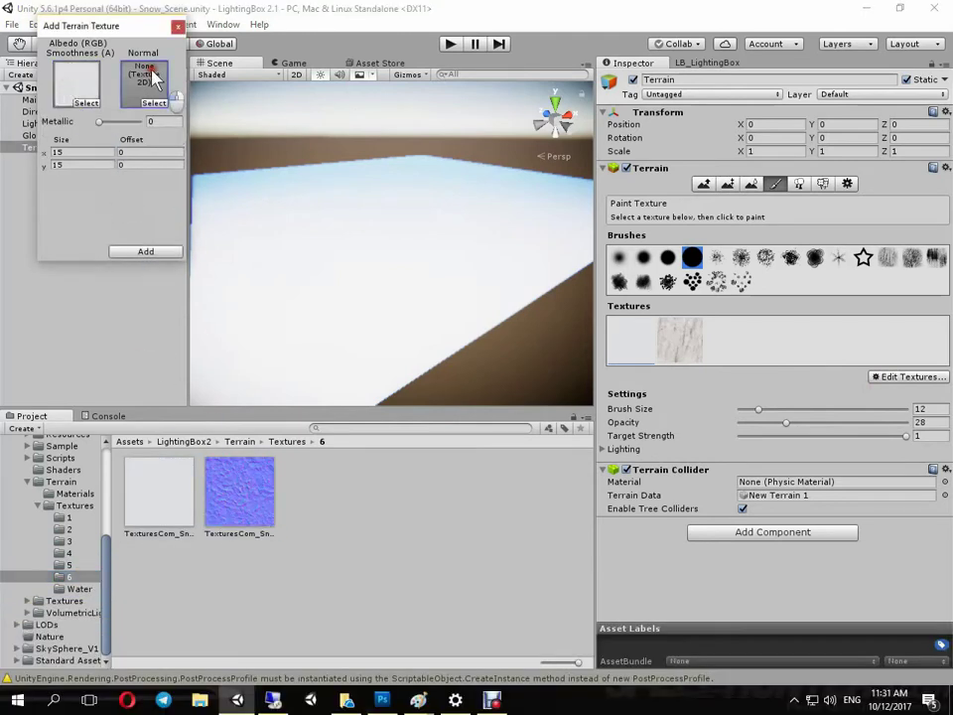
pyautogui.click(145, 252)
# Add a rock terrain layer with Rock_2_COLOR as albedo from folder 4.
pyautogui.click(887, 378)
pyautogui.click(867, 387)
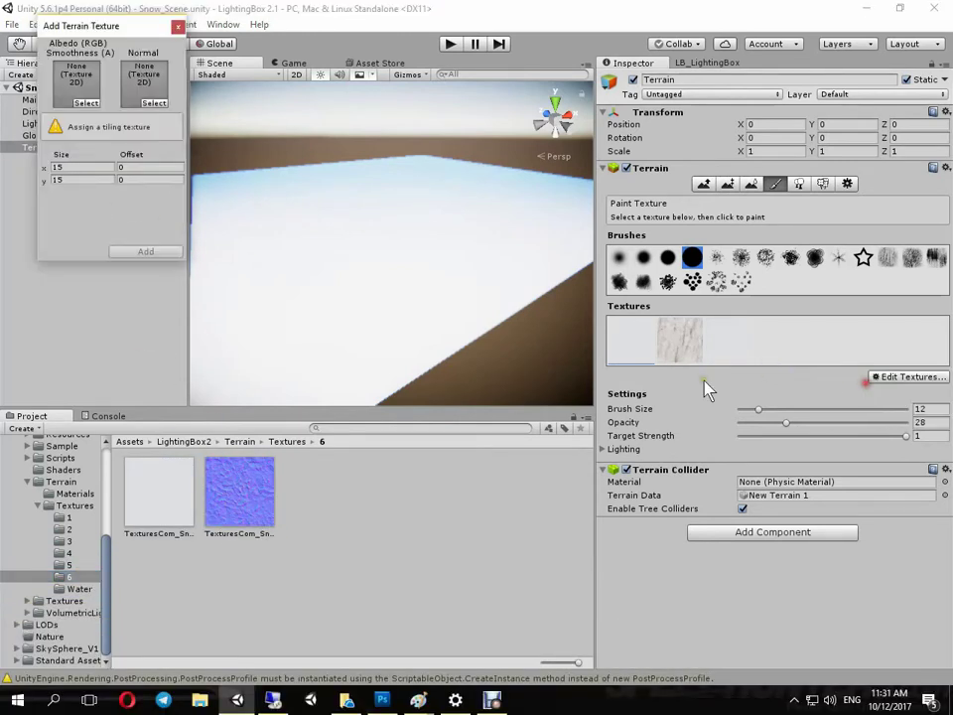
pyautogui.click(69, 553)
pyautogui.moveTo(151, 486); pyautogui.dragTo(77, 81)
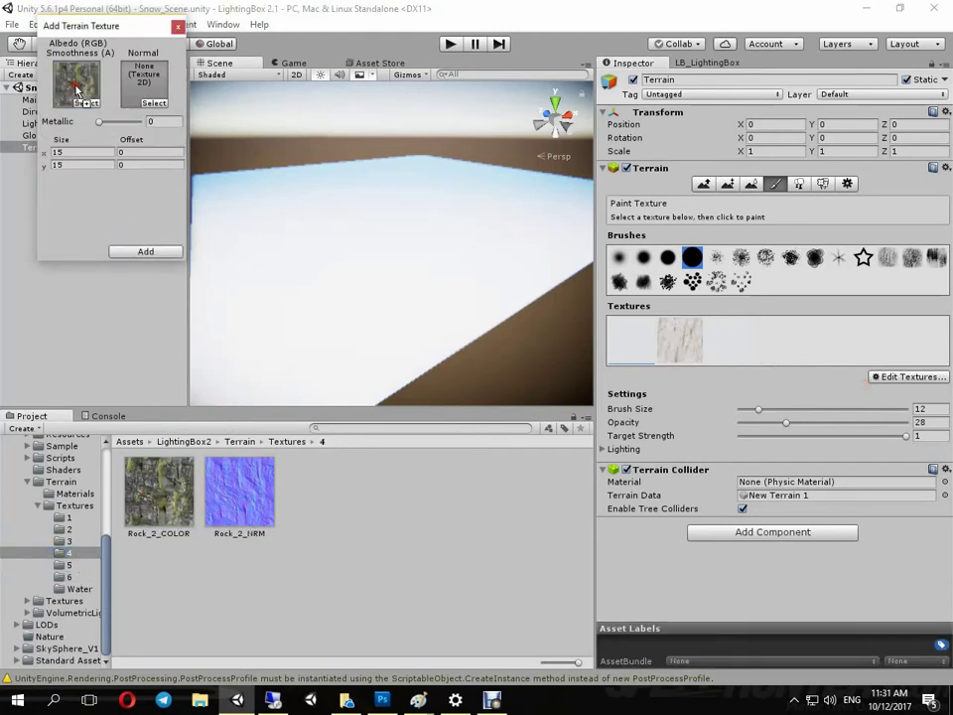
pyautogui.moveTo(253, 487)
pyautogui.mouseDown()
pyautogui.moveTo(226, 411)
pyautogui.moveTo(158, 92)
pyautogui.mouseUp()
pyautogui.click(146, 253)
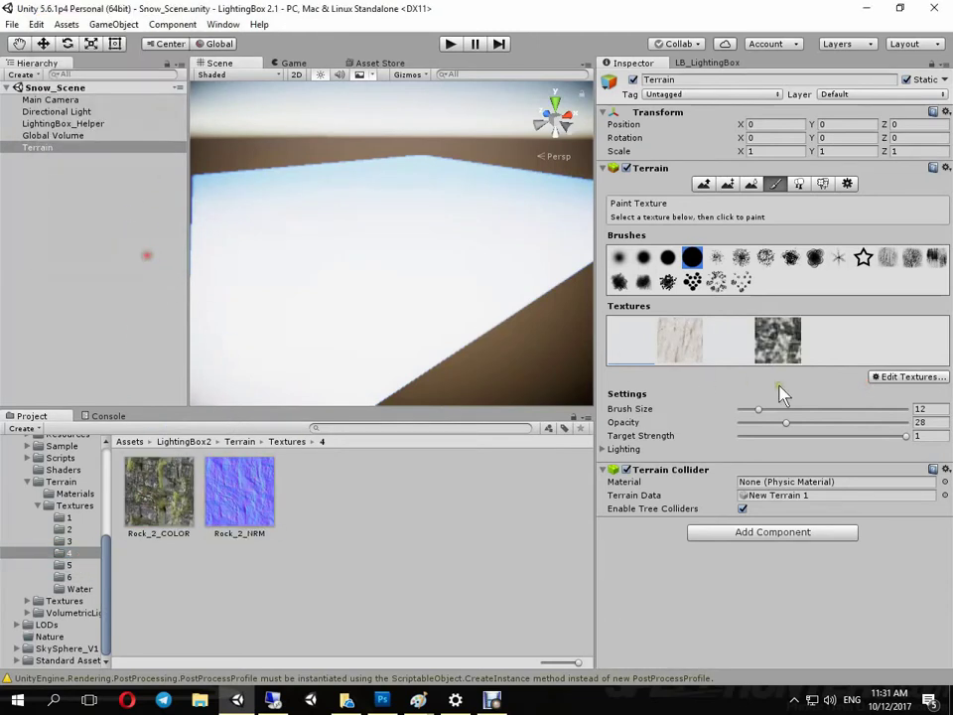
# Add a water terrain layer with a water albedo texture and normal map.
pyautogui.click(887, 377)
pyautogui.click(858, 381)
pyautogui.click(78, 588)
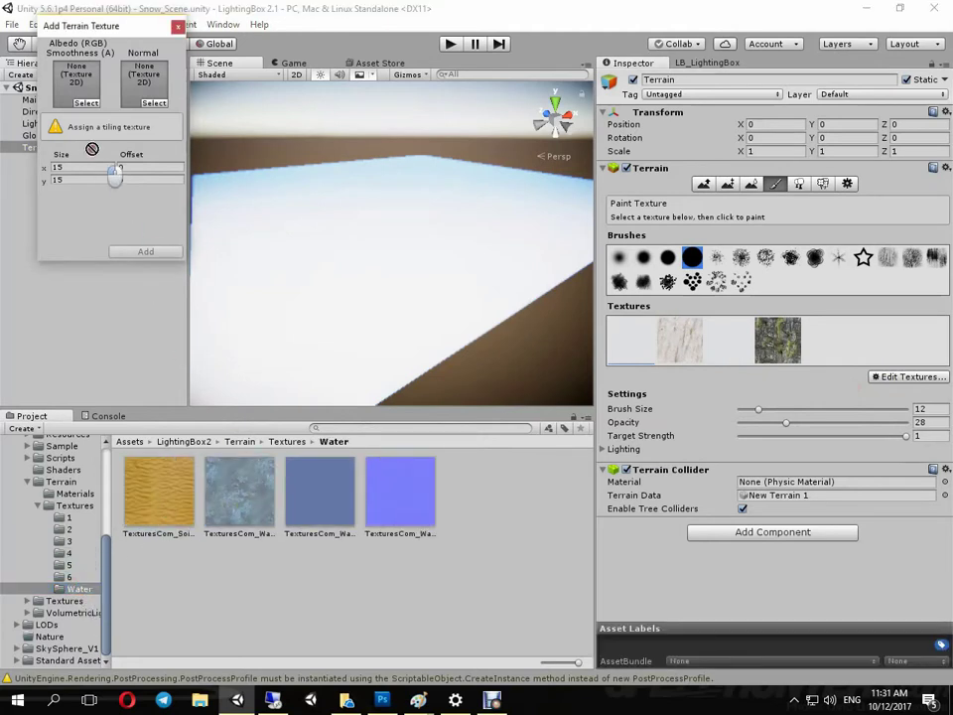
pyautogui.moveTo(257, 515); pyautogui.dragTo(77, 81)
pyautogui.moveTo(389, 479); pyautogui.dragTo(139, 107)
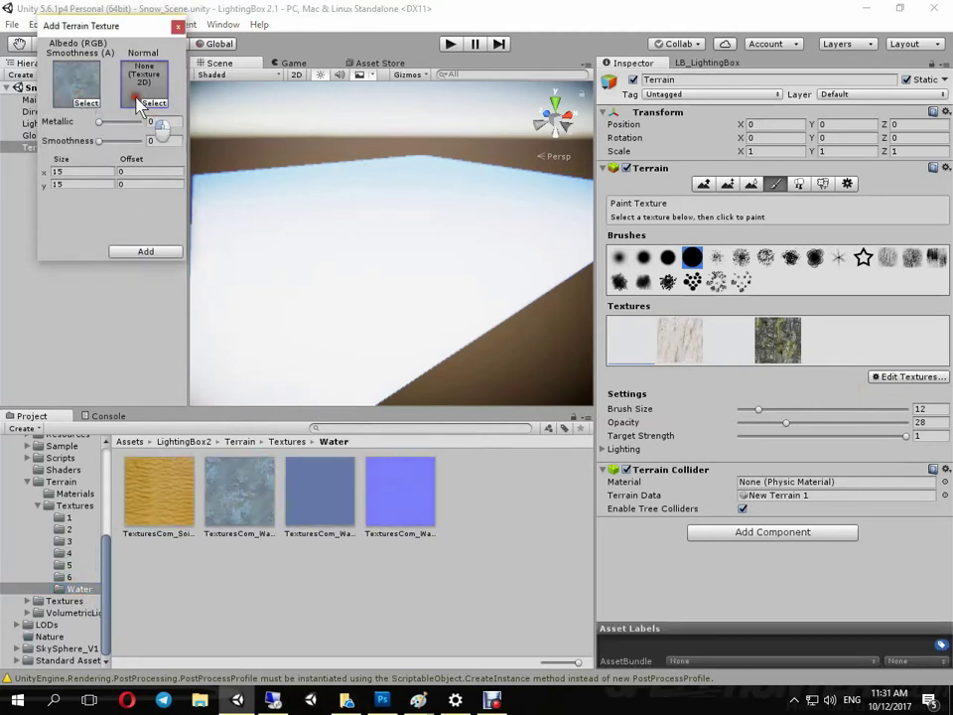
pyautogui.click(146, 251)
pyautogui.click(757, 535)
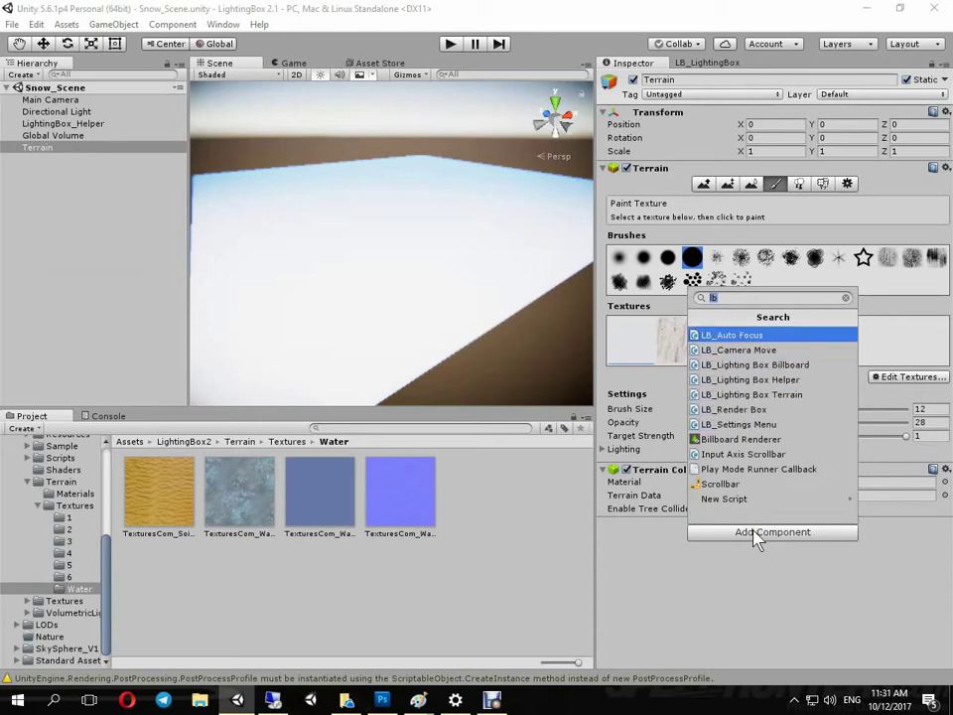
# Attach LB_Lighting Box Terrain to the Terrain and add a 'Snow' material in Materials.
pyautogui.press('Down')
pyautogui.press('Down')
pyautogui.press('Down')
pyautogui.press('Down')
pyautogui.press('Return')
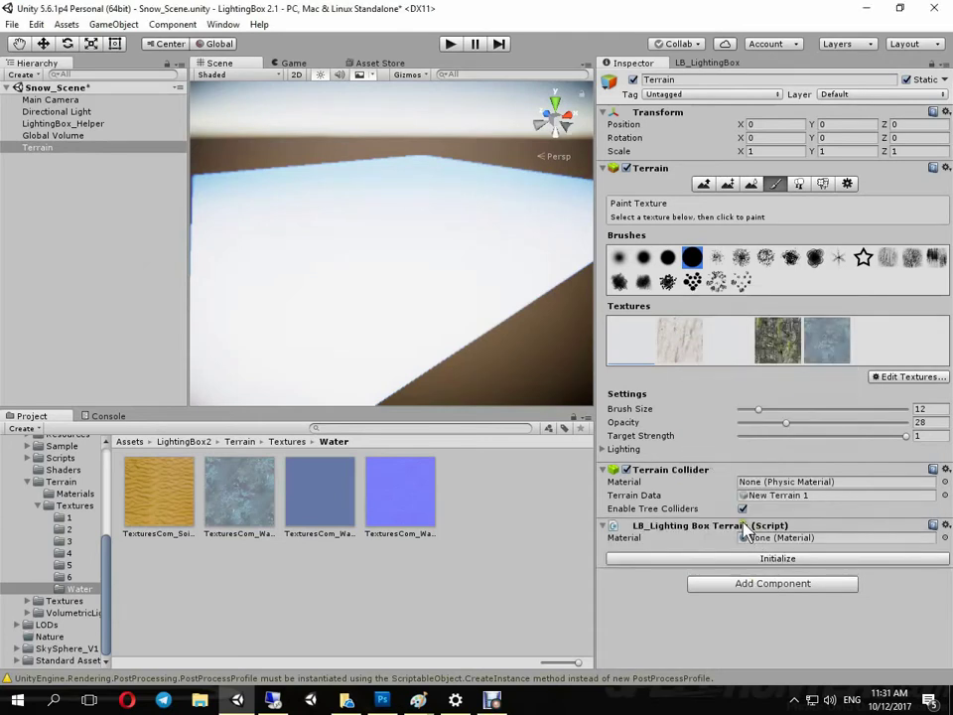
pyautogui.rightClick(72, 494)
pyautogui.moveTo(178, 224)
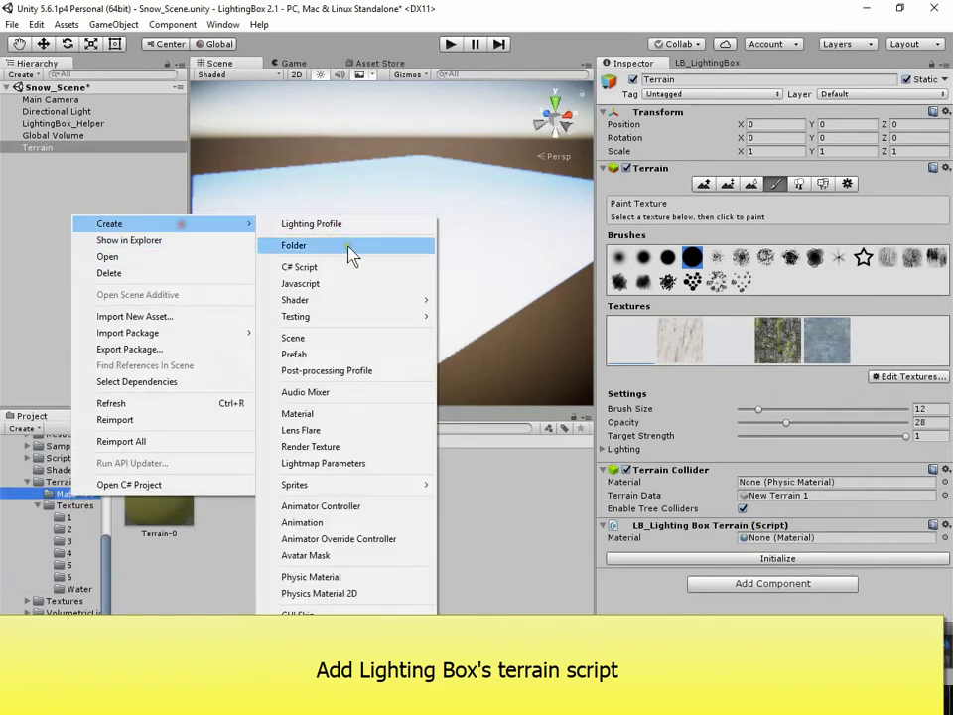
pyautogui.click(333, 414)
pyautogui.write('Snow')
pyautogui.press('Return')
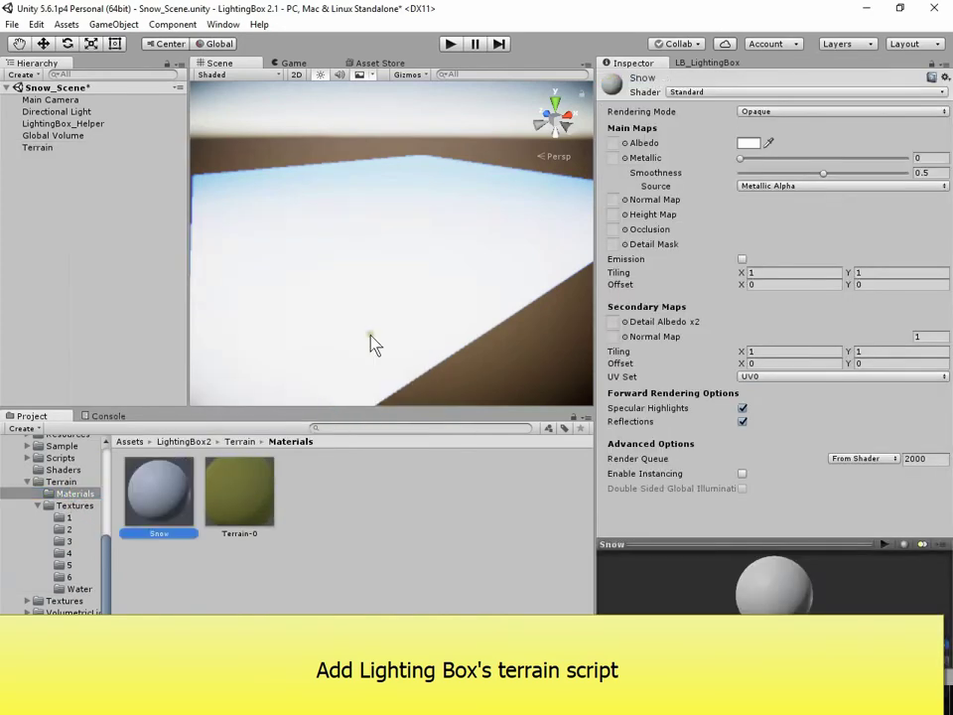
pyautogui.click(86, 148)
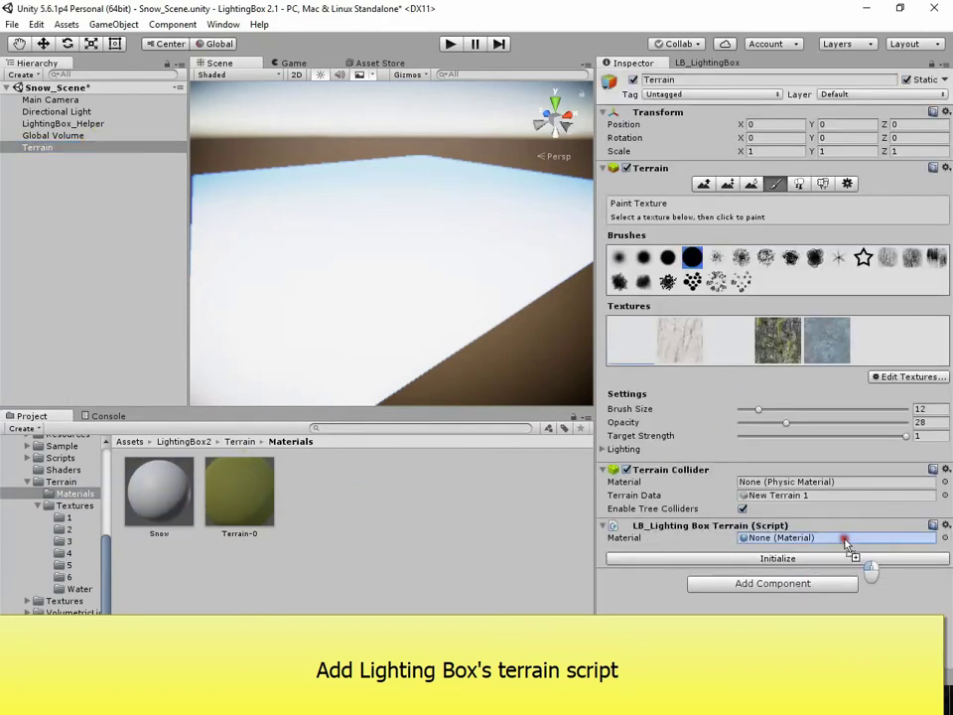
# Assign the Snow material to the terrain script and initialize its snow layers.
pyautogui.moveTo(163, 489); pyautogui.dragTo(843, 538)
pyautogui.click(821, 560)
pyautogui.moveTo(393, 266)
pyautogui.mouseDown(button='right')
pyautogui.moveTo(410, 282)
pyautogui.moveTo(427, 273)
pyautogui.mouseUp(button='right')
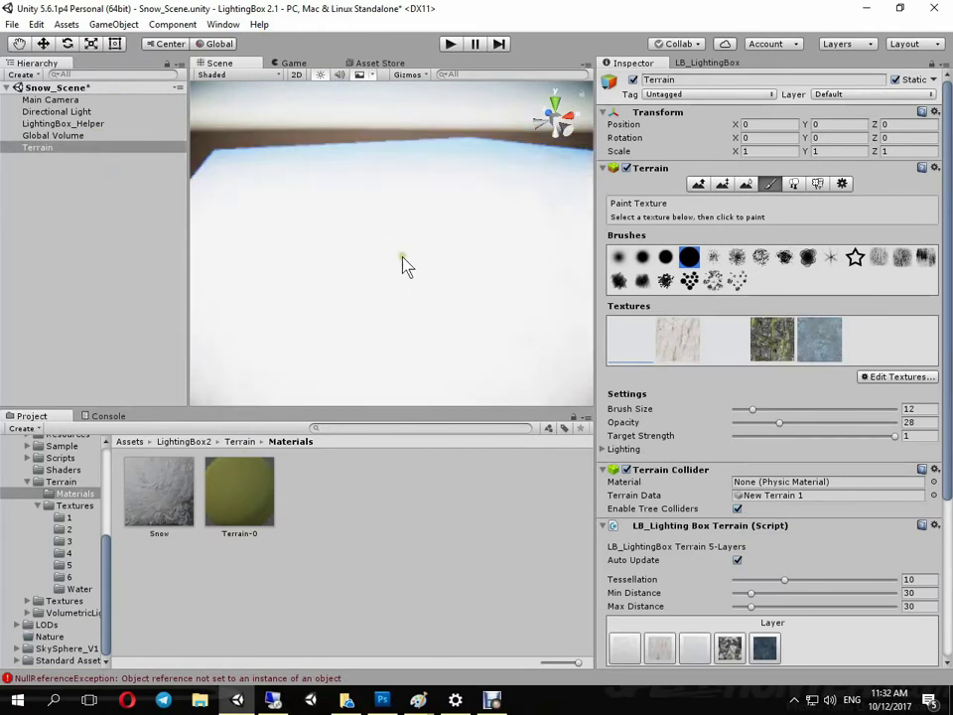
pyautogui.moveTo(428, 273); pyautogui.dragTo(426, 259, button='middle')
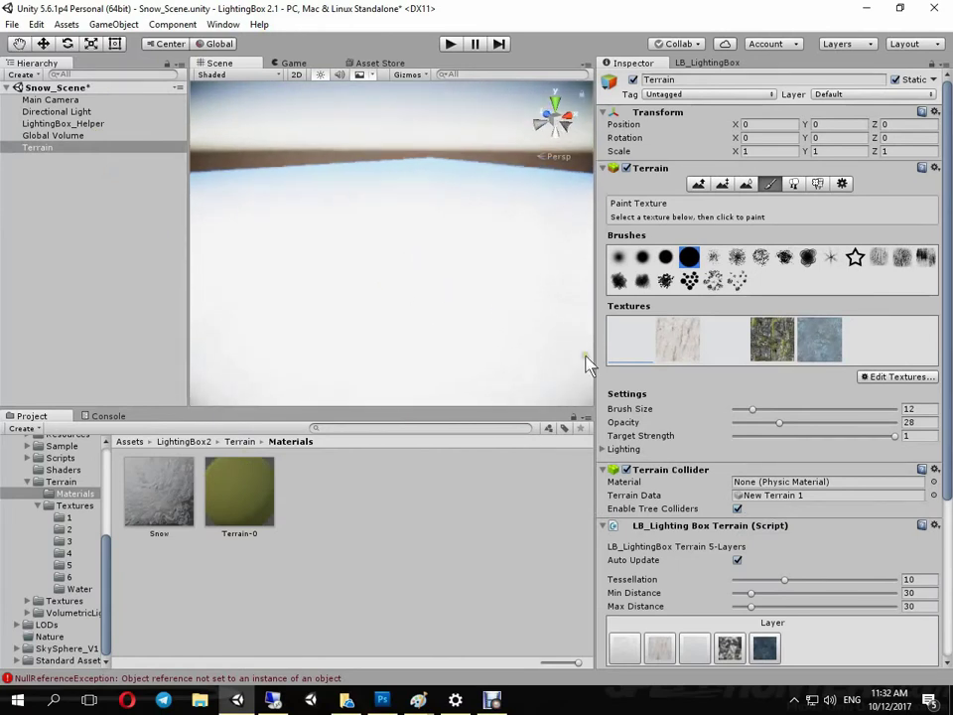
pyautogui.click(884, 380)
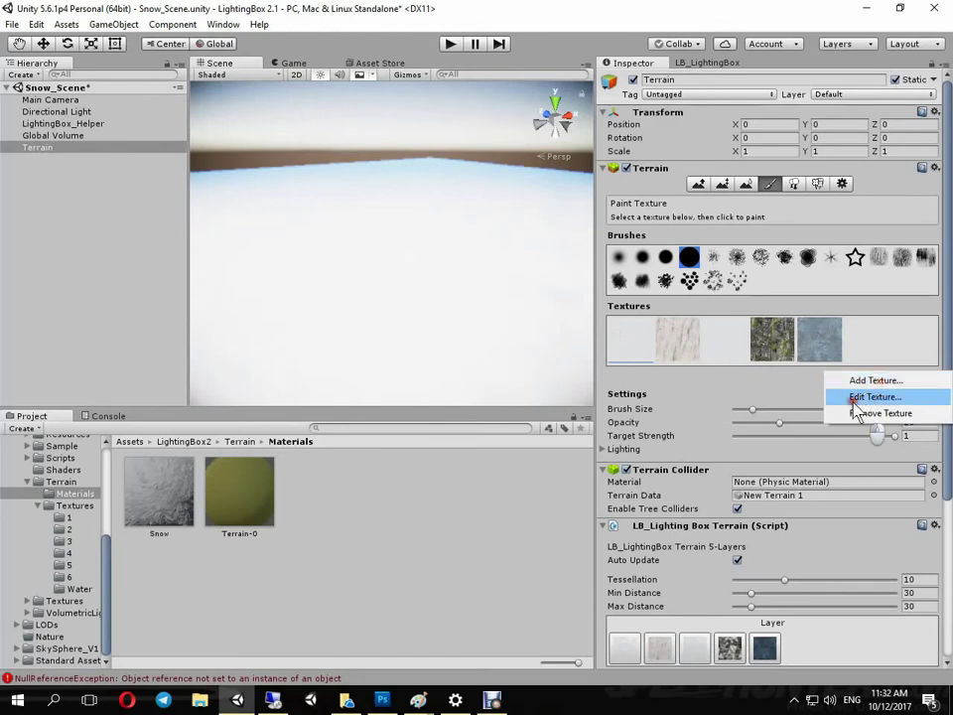
pyautogui.click(856, 395)
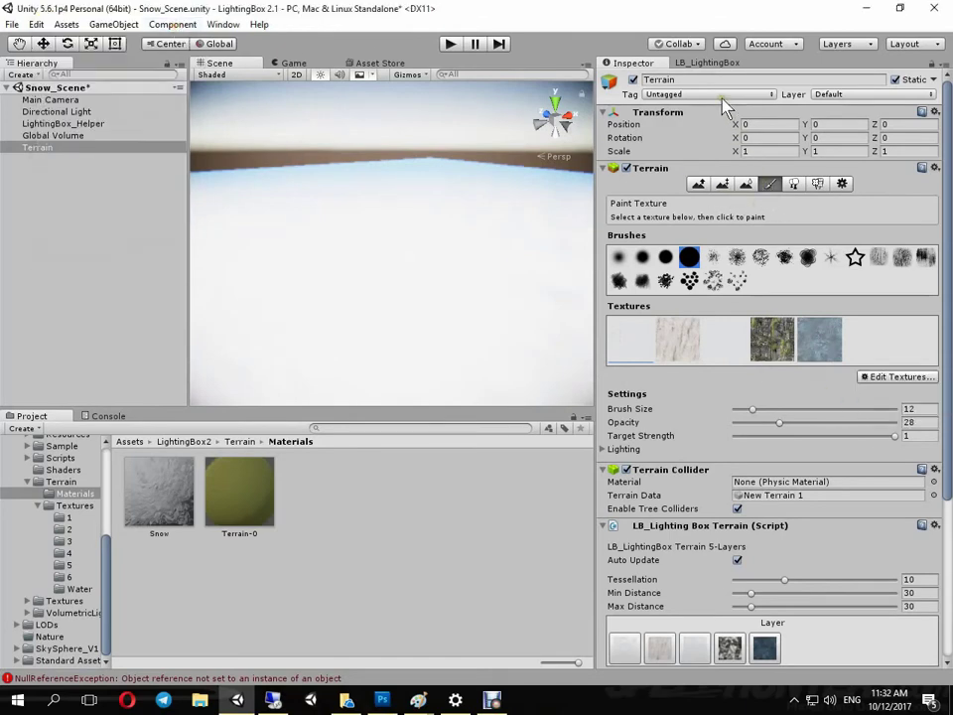
# Set the LightingBox ambient colour to blue-grey 596C8B.
pyautogui.click(707, 62)
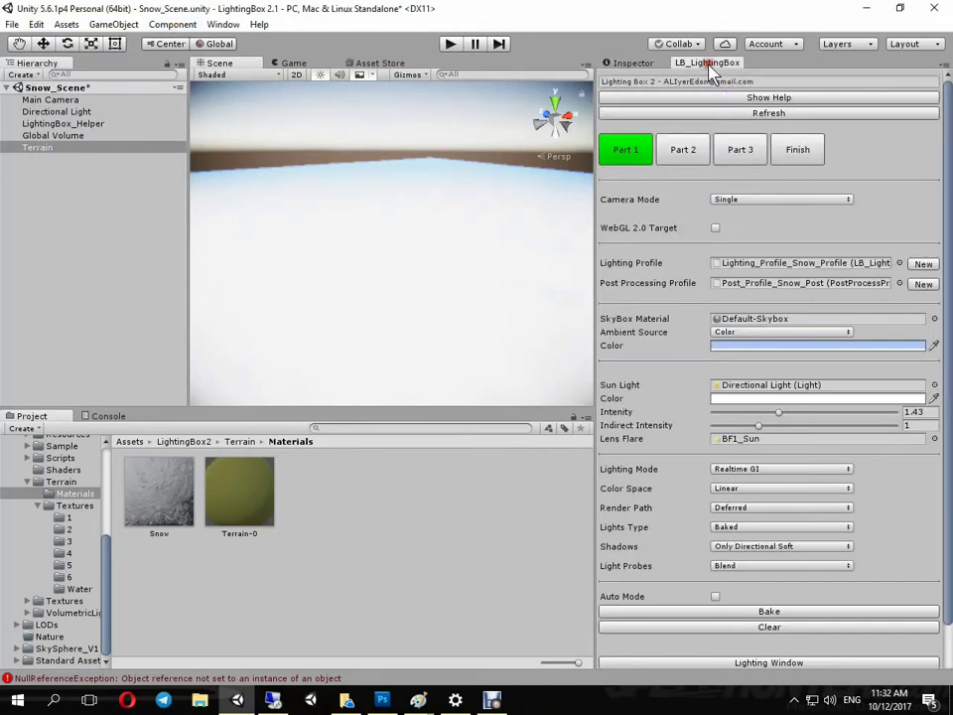
pyautogui.click(739, 345)
pyautogui.moveTo(110, 115)
pyautogui.mouseDown()
pyautogui.moveTo(71, 134)
pyautogui.moveTo(70, 120)
pyautogui.mouseUp()
pyautogui.click(514, 206)
pyautogui.moveTo(494, 213); pyautogui.dragTo(437, 276, button='right')
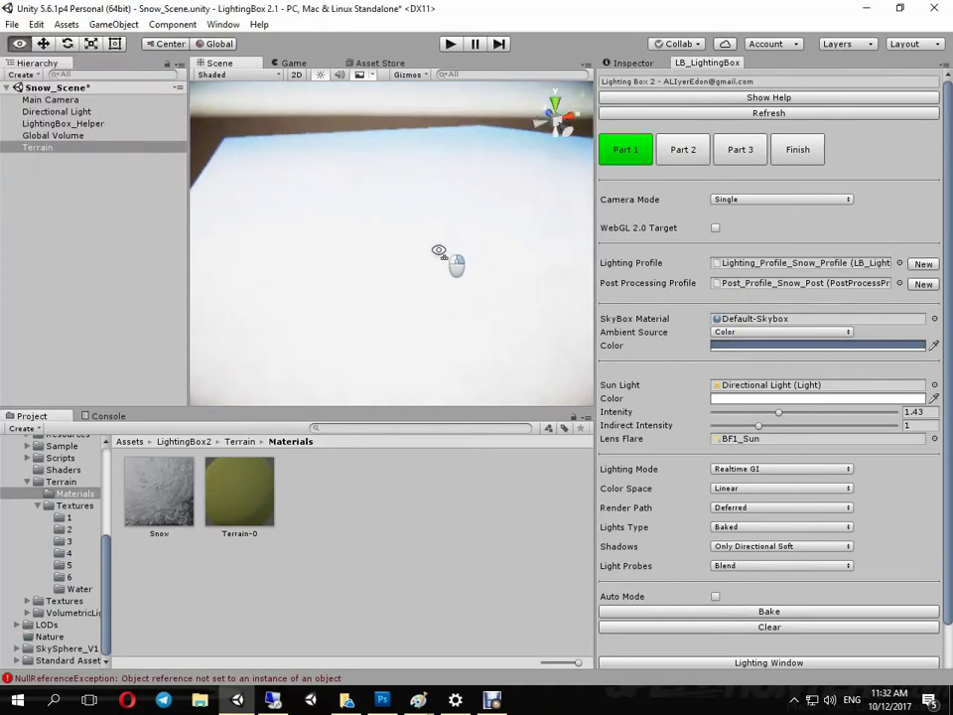
pyautogui.click(631, 62)
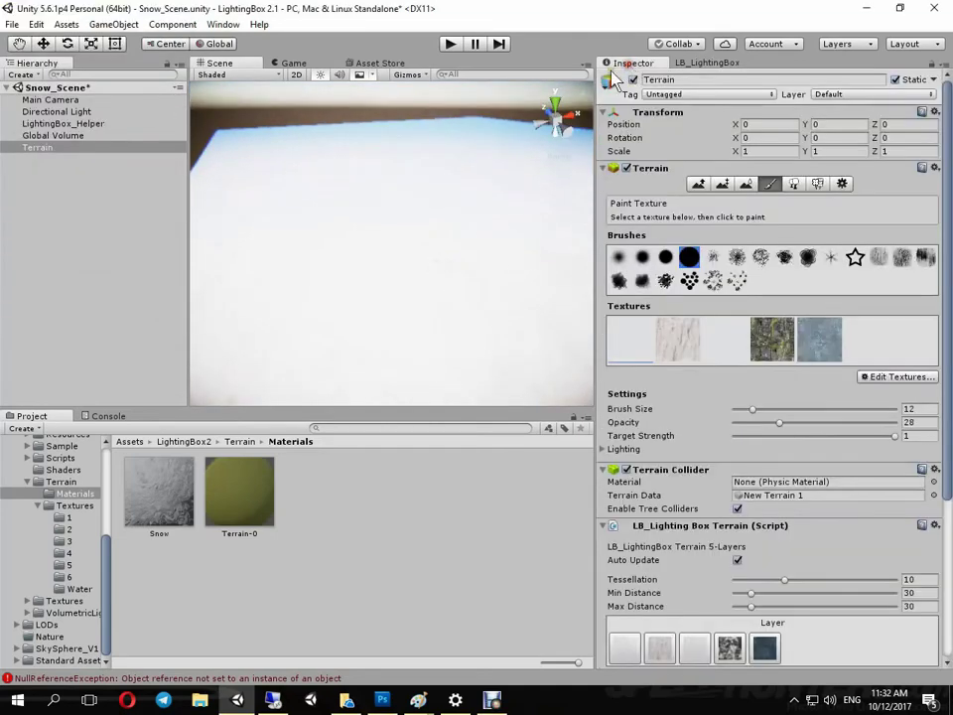
pyautogui.scroll(-3, 456, 244)
pyautogui.scroll(3, 451, 230)
pyautogui.moveTo(447, 236); pyautogui.dragTo(468, 268, button='right')
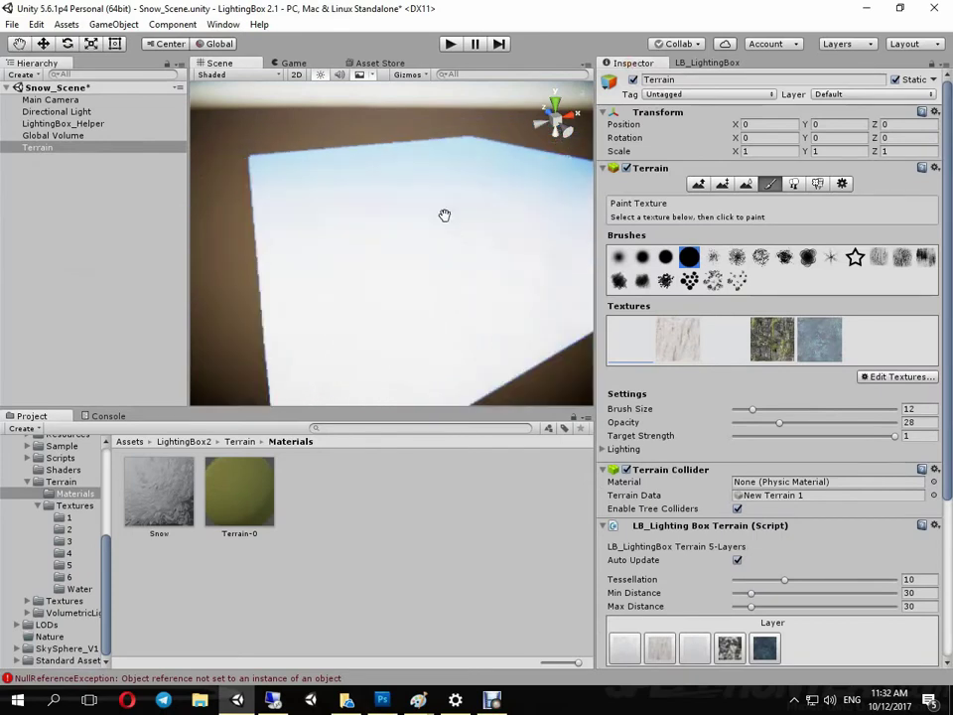
# Select the Raise/Lower Terrain tool and turn off Scene view effects.
pyautogui.click(700, 185)
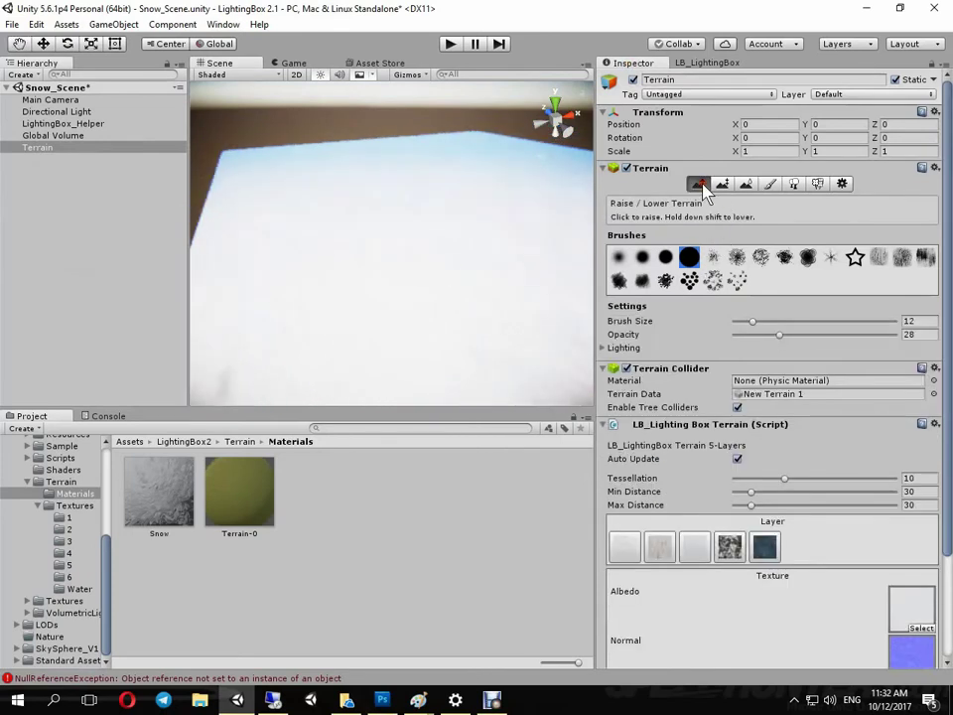
pyautogui.click(360, 76)
pyautogui.moveTo(379, 227)
pyautogui.mouseDown(button='middle')
pyautogui.moveTo(370, 170)
pyautogui.moveTo(374, 207)
pyautogui.mouseUp(button='middle')
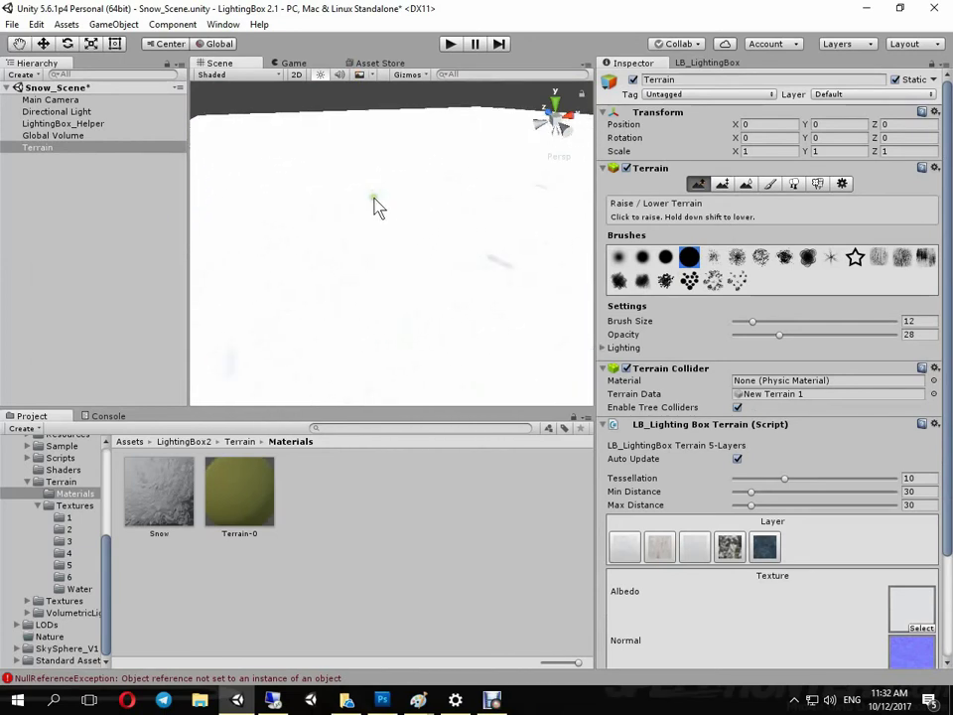
pyautogui.scroll(-2, 379, 207)
pyautogui.scroll(-3, 387, 208)
pyautogui.scroll(2, 399, 206)
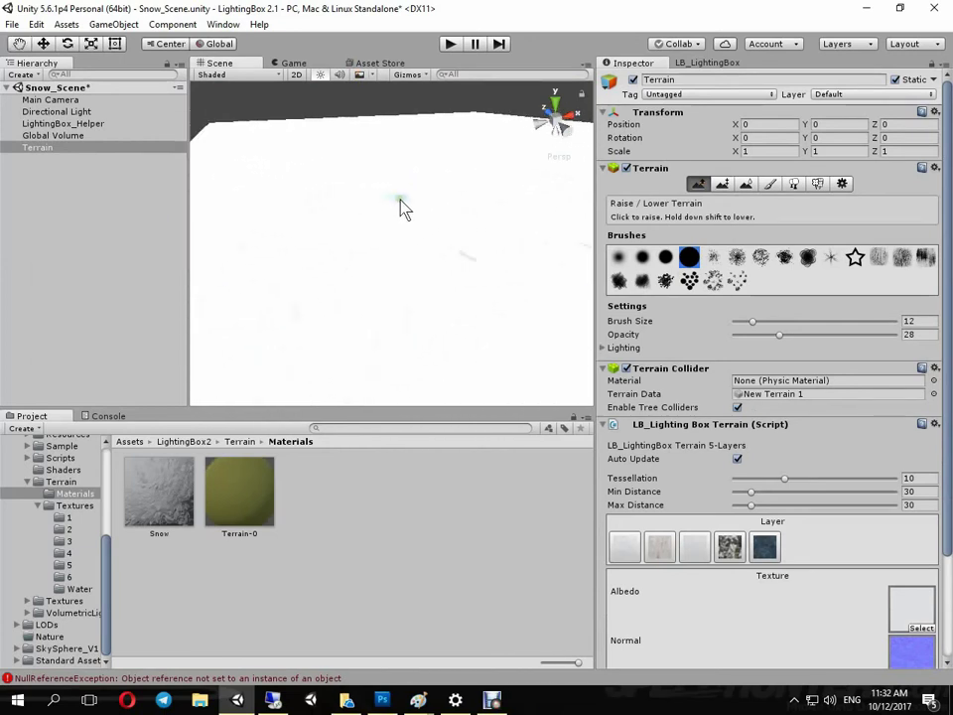
# Delete the Directional Light, then undo to restore it.
pyautogui.click(107, 115)
pyautogui.press('Delete')
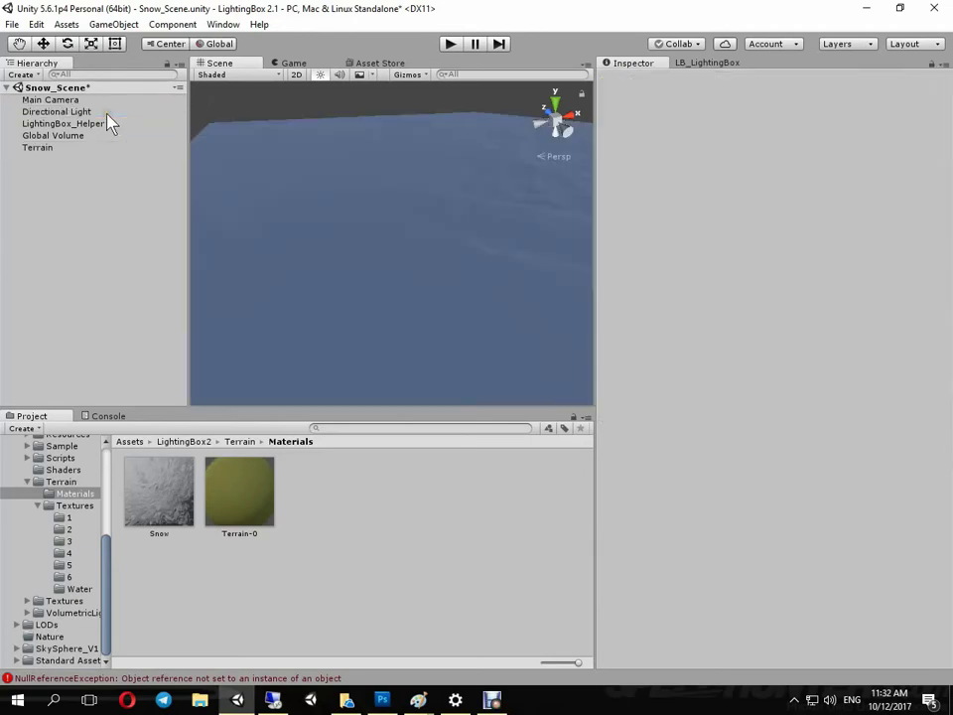
pyautogui.moveTo(341, 245)
pyautogui.keyDown('alt'); pyautogui.mouseDown()
pyautogui.moveTo(451, 194)
pyautogui.moveTo(470, 195)
pyautogui.mouseUp(); pyautogui.keyUp('alt')
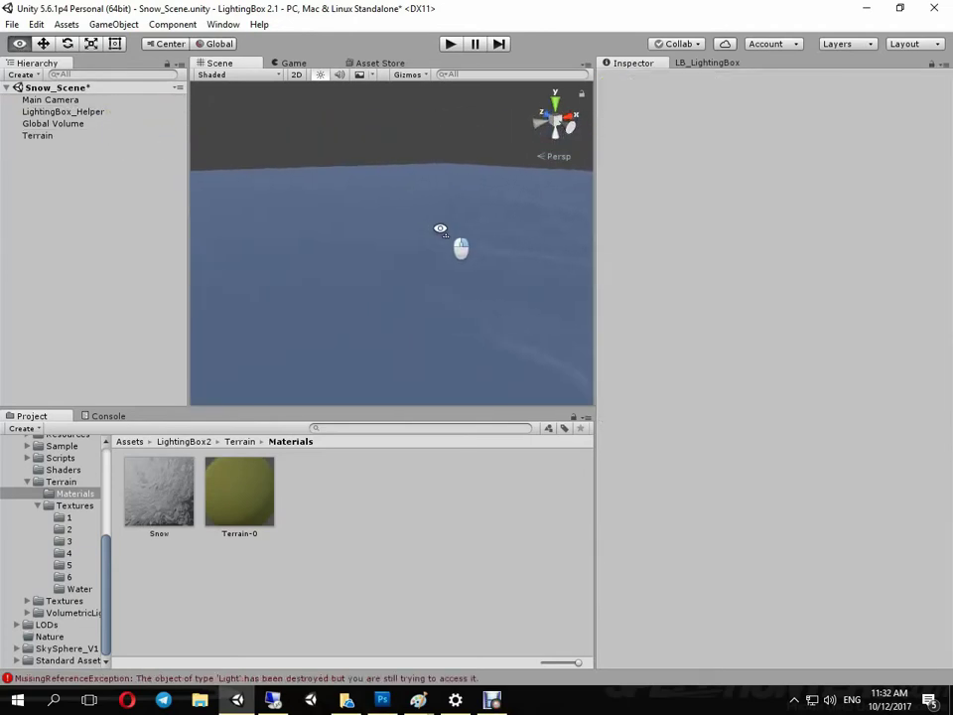
pyautogui.hotkey('ctrl', 'z')
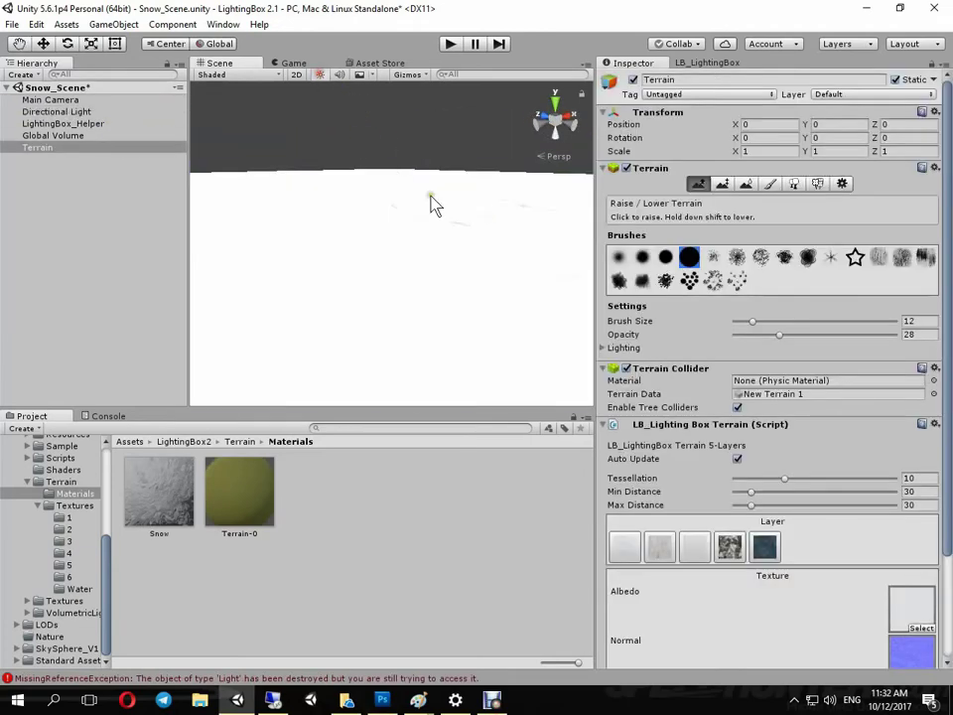
pyautogui.moveTo(432, 205)
pyautogui.keyDown('alt'); pyautogui.mouseDown()
pyautogui.moveTo(462, 236)
pyautogui.moveTo(308, 261)
pyautogui.moveTo(415, 271)
pyautogui.mouseUp(); pyautogui.keyUp('alt')
pyautogui.scroll(-3, 741, 417)
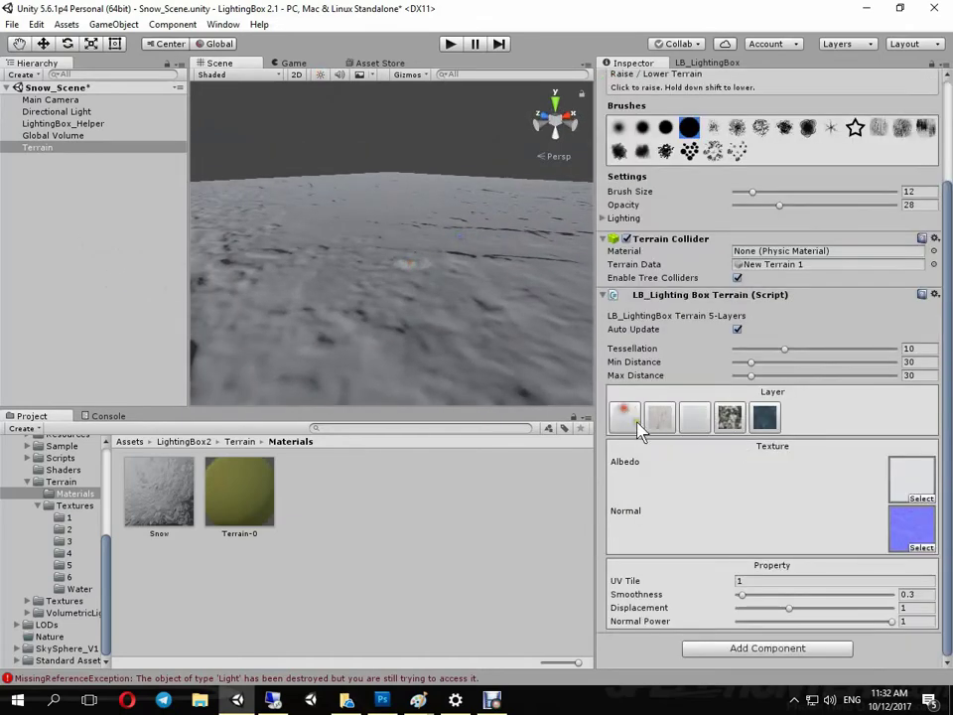
# Set terrain layer UV Tile values: 100 on the first, 4 on the third, 34 on the rocky layer.
pyautogui.click(753, 580)
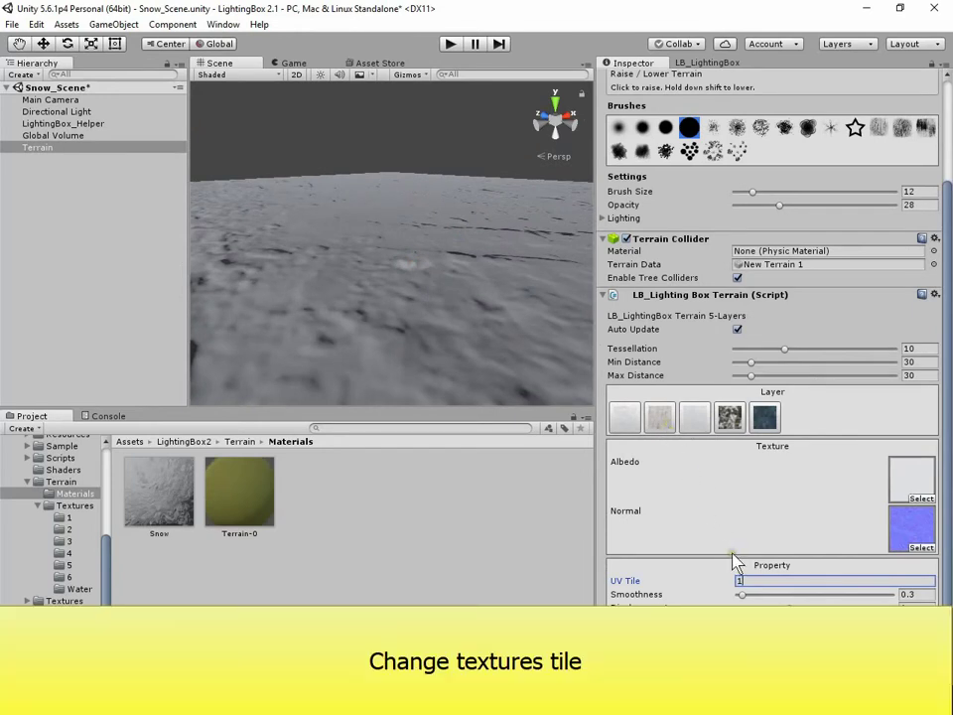
pyautogui.write('100')
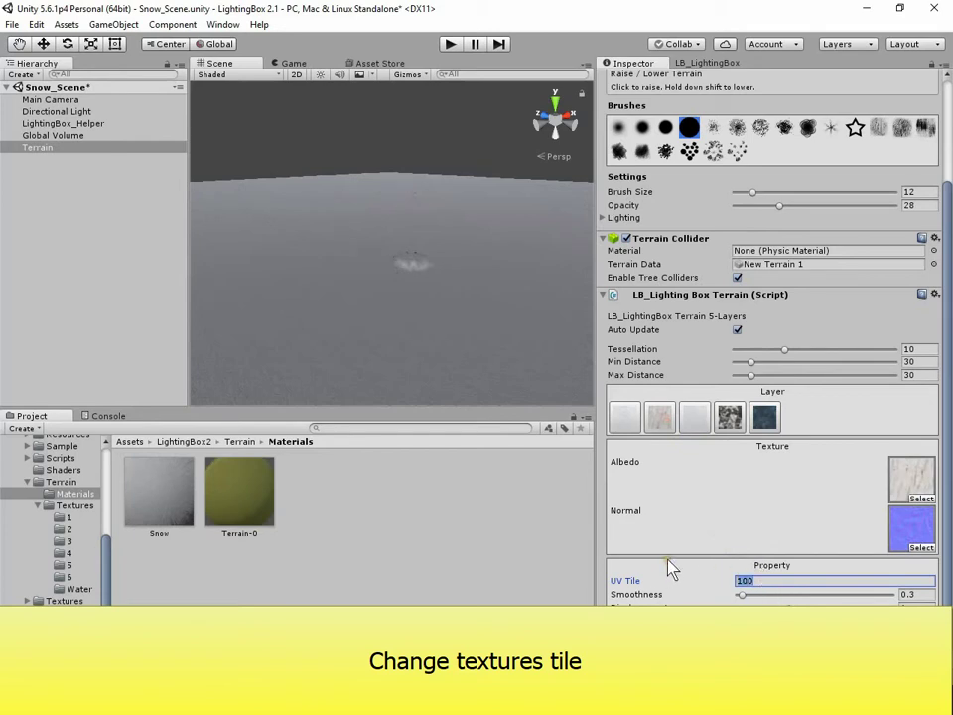
pyautogui.click(693, 417)
pyautogui.click(687, 576)
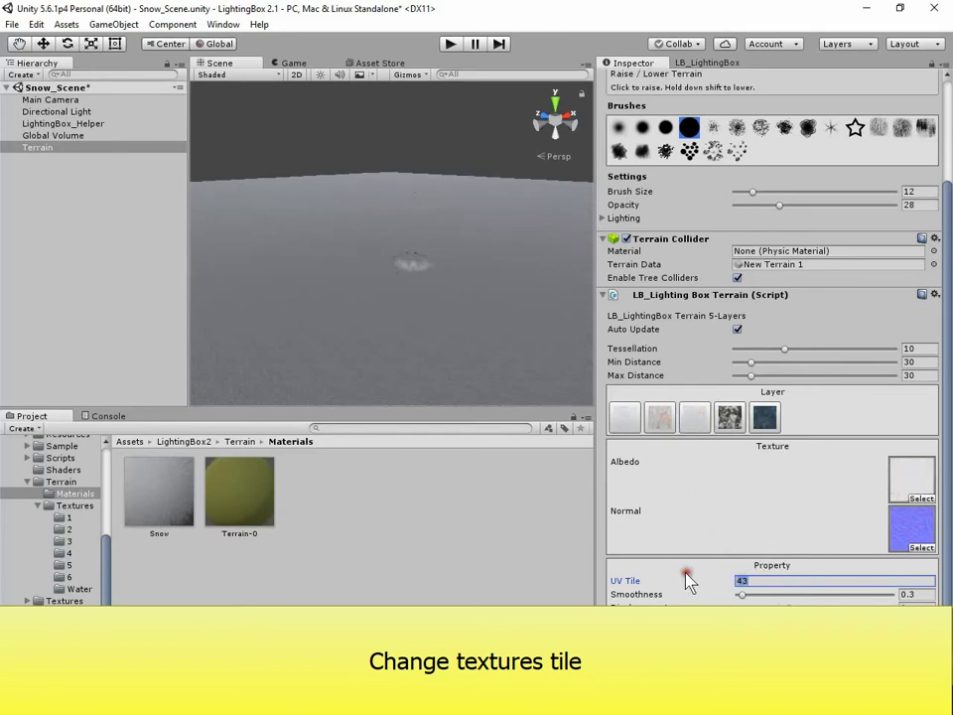
pyautogui.write('4')
pyautogui.click(763, 417)
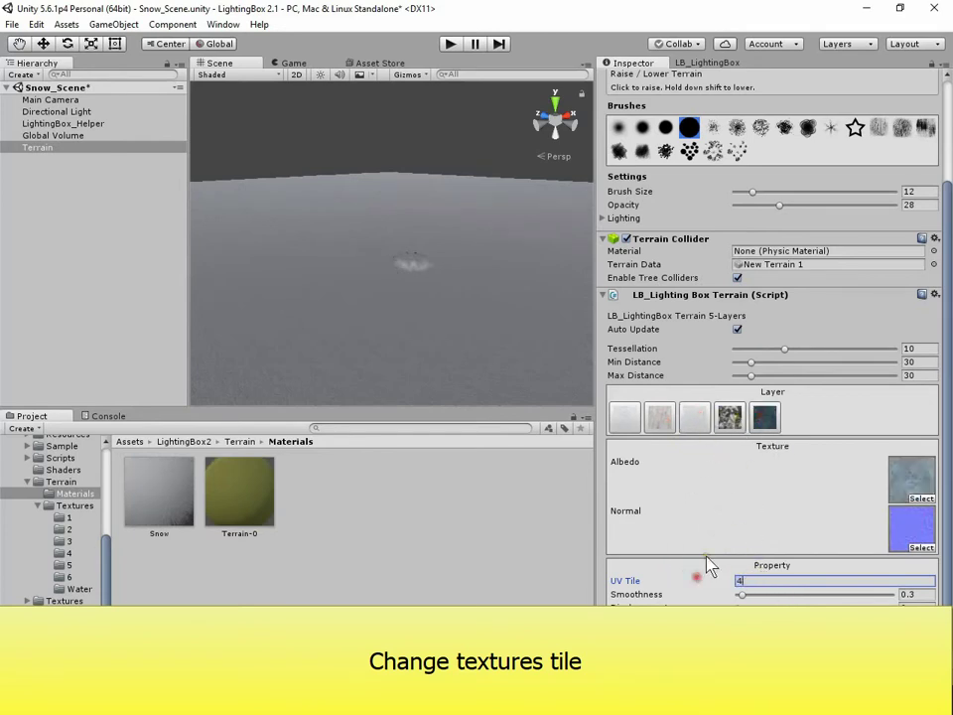
pyautogui.click(730, 417)
pyautogui.click(757, 581)
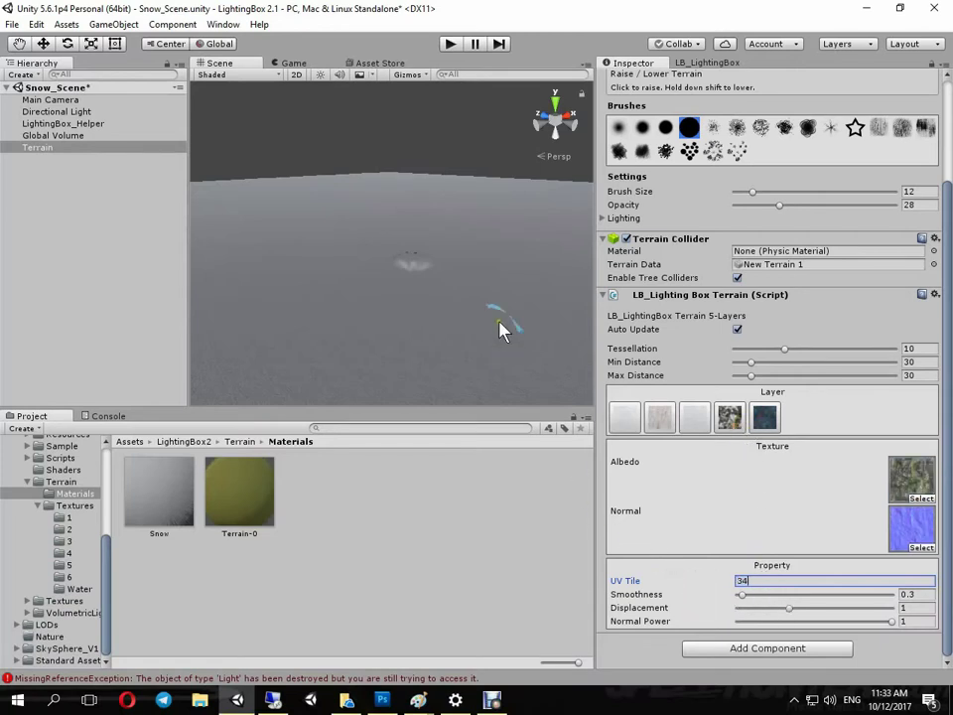
# Select the Directional Light and turn on Scene view lighting.
pyautogui.scroll(3, 511, 330)
pyautogui.moveTo(510, 355)
pyautogui.keyDown('alt'); pyautogui.mouseDown()
pyautogui.moveTo(454, 337)
pyautogui.moveTo(480, 347)
pyautogui.mouseUp(); pyautogui.keyUp('alt')
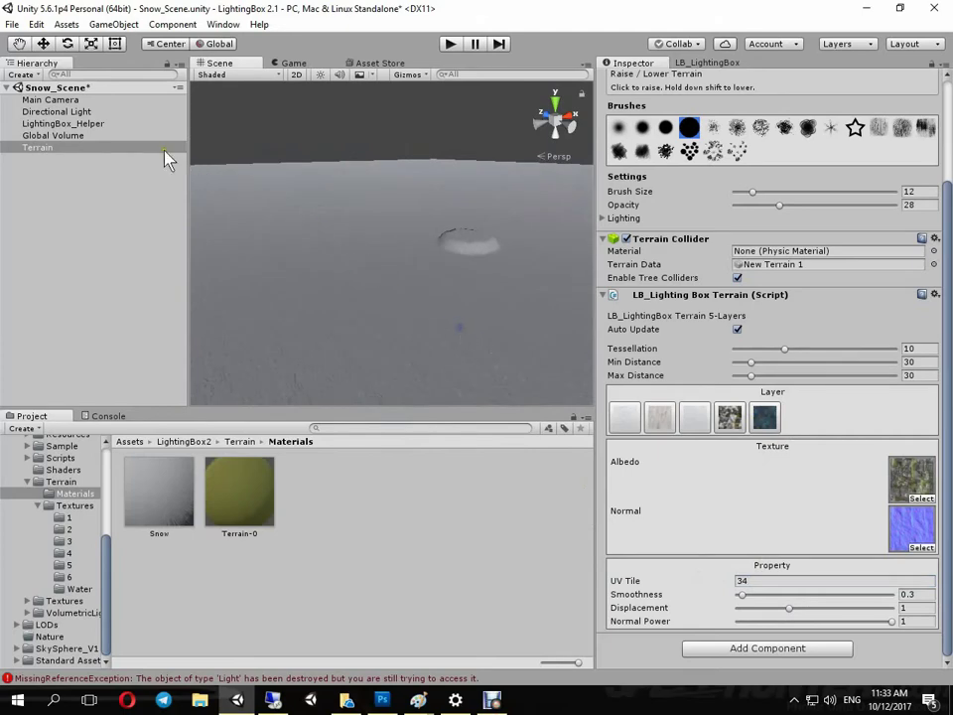
pyautogui.click(99, 111)
pyautogui.click(318, 76)
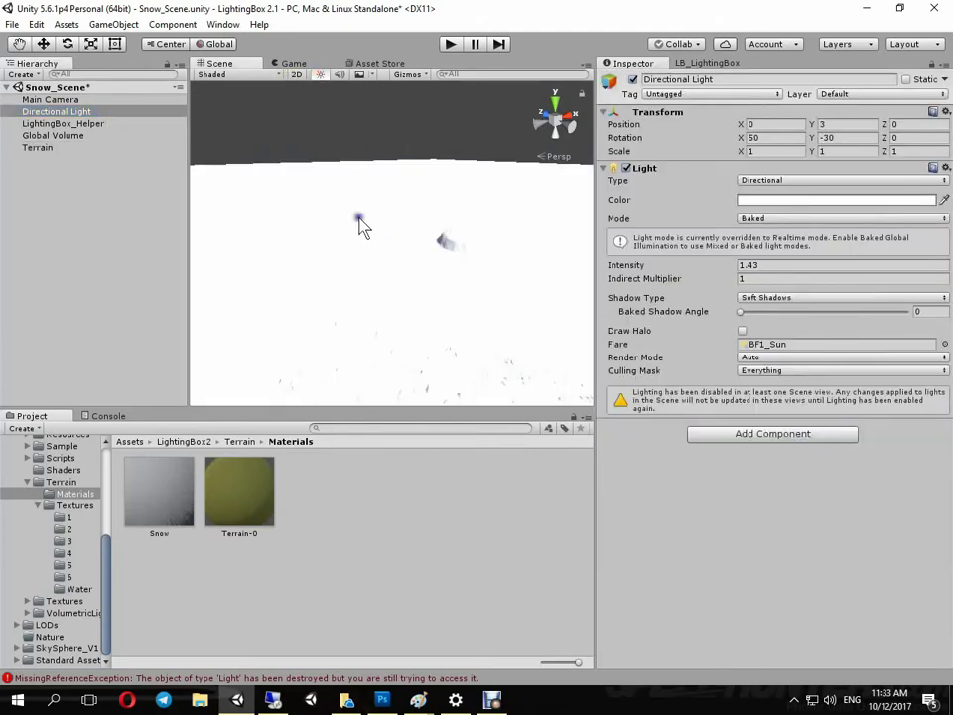
# Rotate the Directional Light to 15.113, -141.516, -38.015 and show sky and fog effects.
pyautogui.hotkey('ctrl', 'alt', 'f')
pyautogui.moveTo(386, 264); pyautogui.dragTo(445, 206)
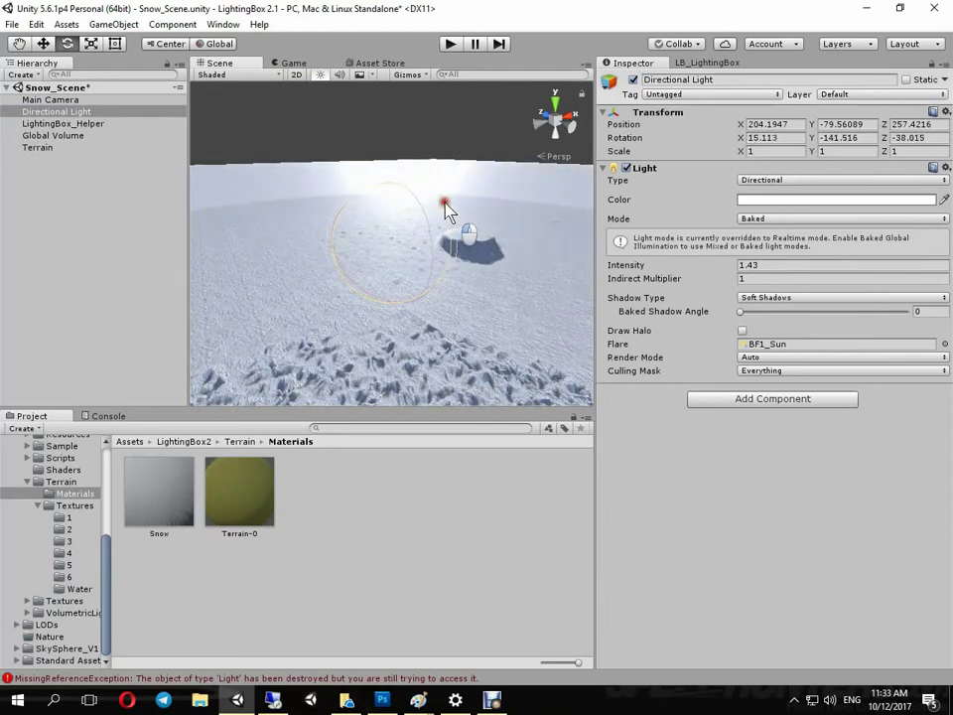
pyautogui.press('w')
pyautogui.click(345, 149)
pyautogui.click(359, 75)
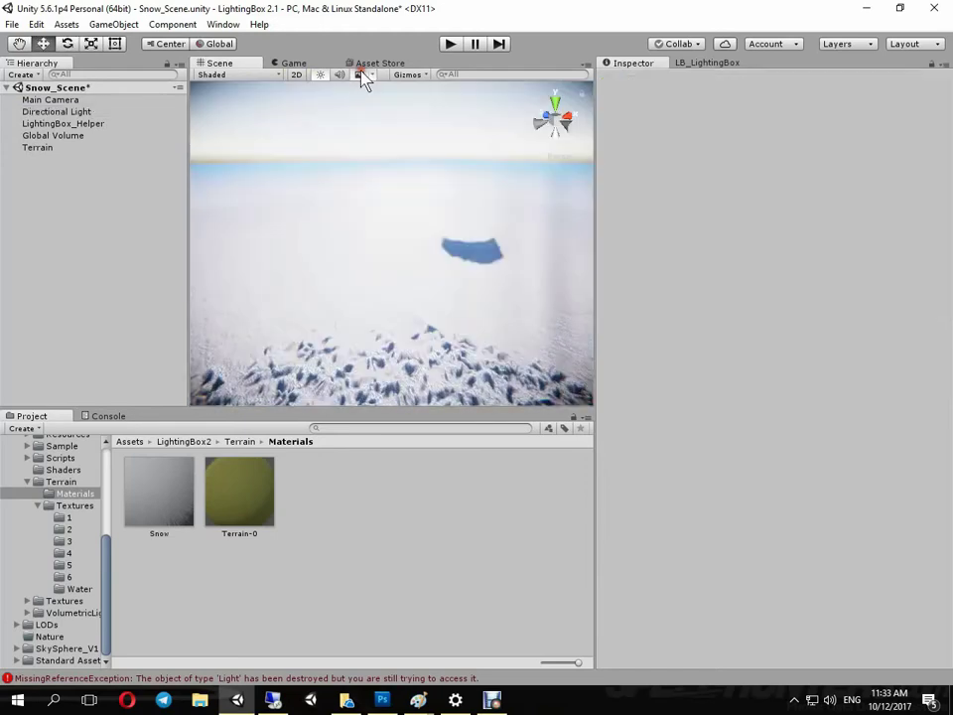
pyautogui.moveTo(553, 287)
pyautogui.mouseDown(button='right')
pyautogui.moveTo(422, 288)
pyautogui.moveTo(426, 275)
pyautogui.mouseUp(button='right')
# Lower the Terrain's displacement to 0.2.
pyautogui.click(425, 275)
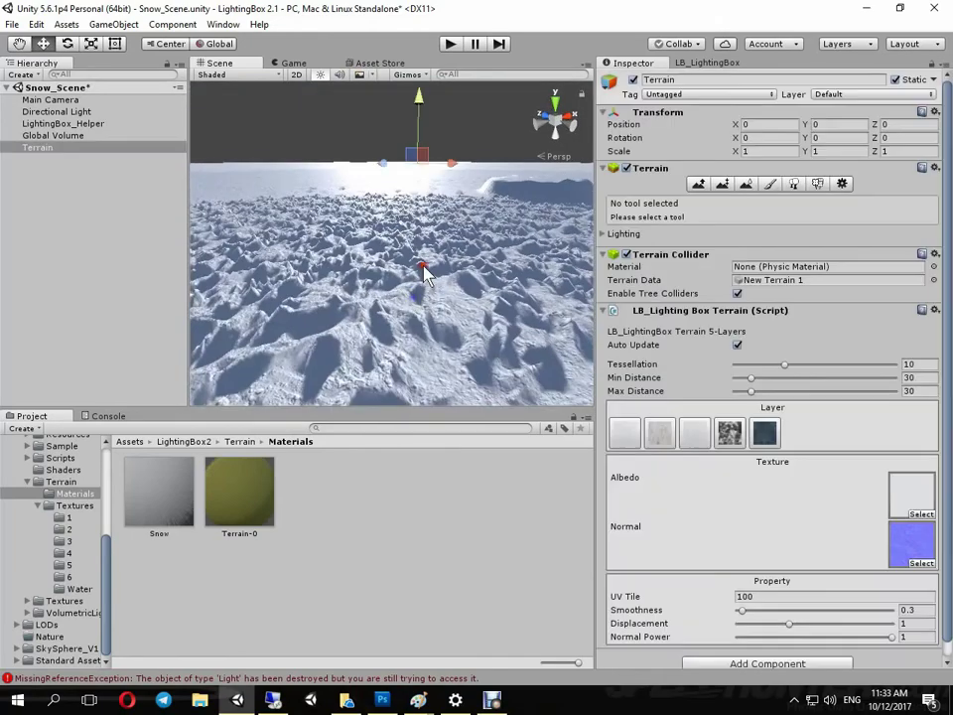
pyautogui.scroll(-1, 745, 454)
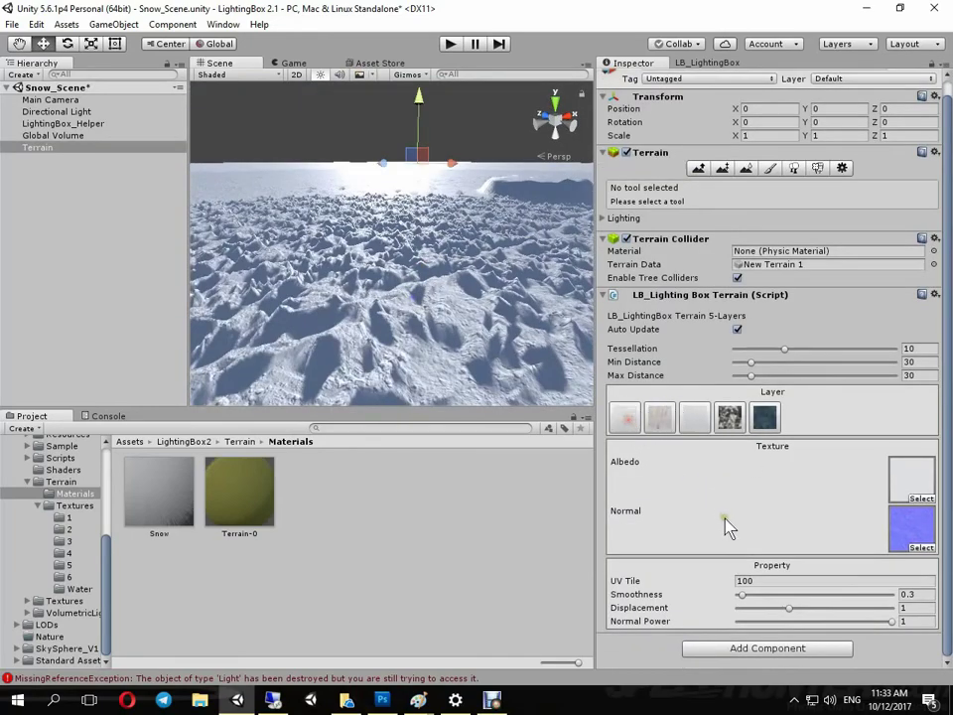
pyautogui.moveTo(789, 609); pyautogui.dragTo(747, 600)
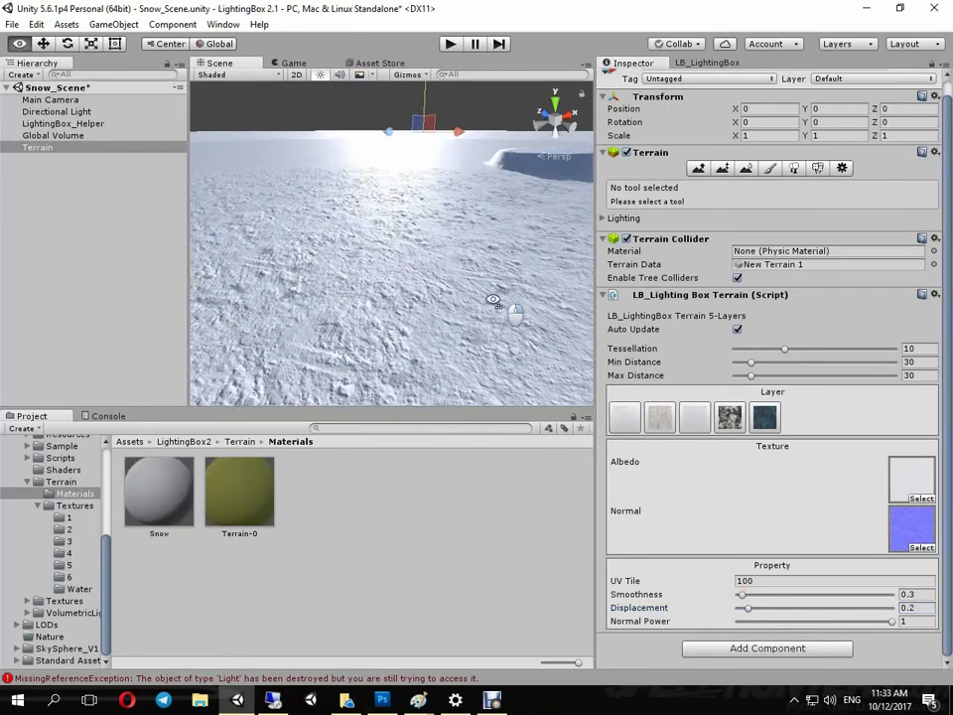
pyautogui.scroll(-5, 447, 251)
pyautogui.moveTo(479, 271); pyautogui.dragTo(446, 248, button='middle')
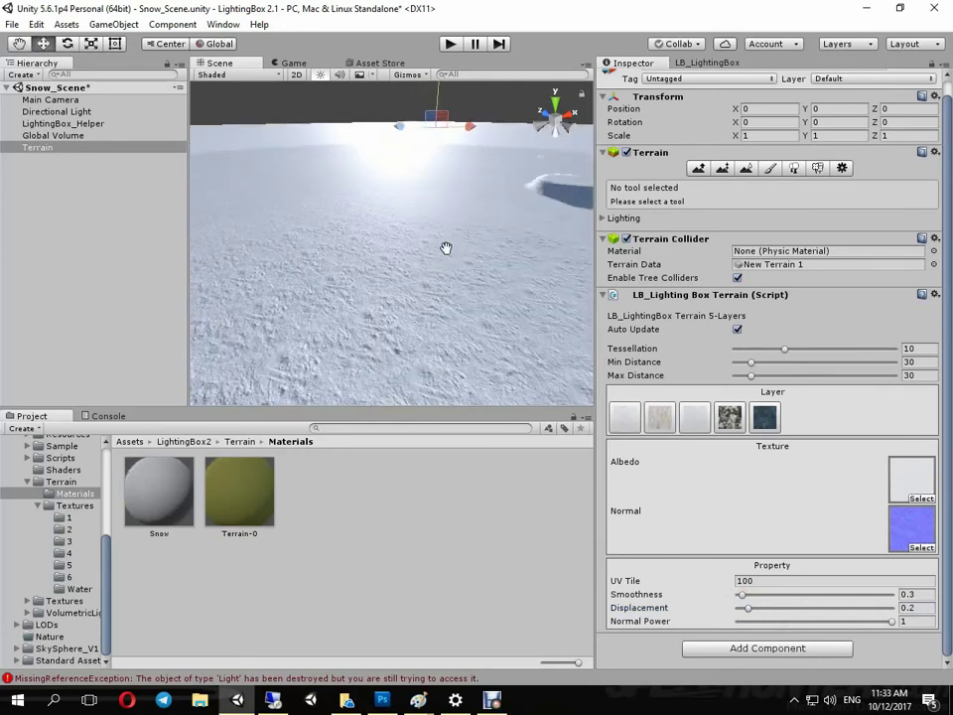
# Use Paint Height with height 7 to paint a first flat-topped plateau.
pyautogui.click(723, 170)
pyautogui.click(872, 336)
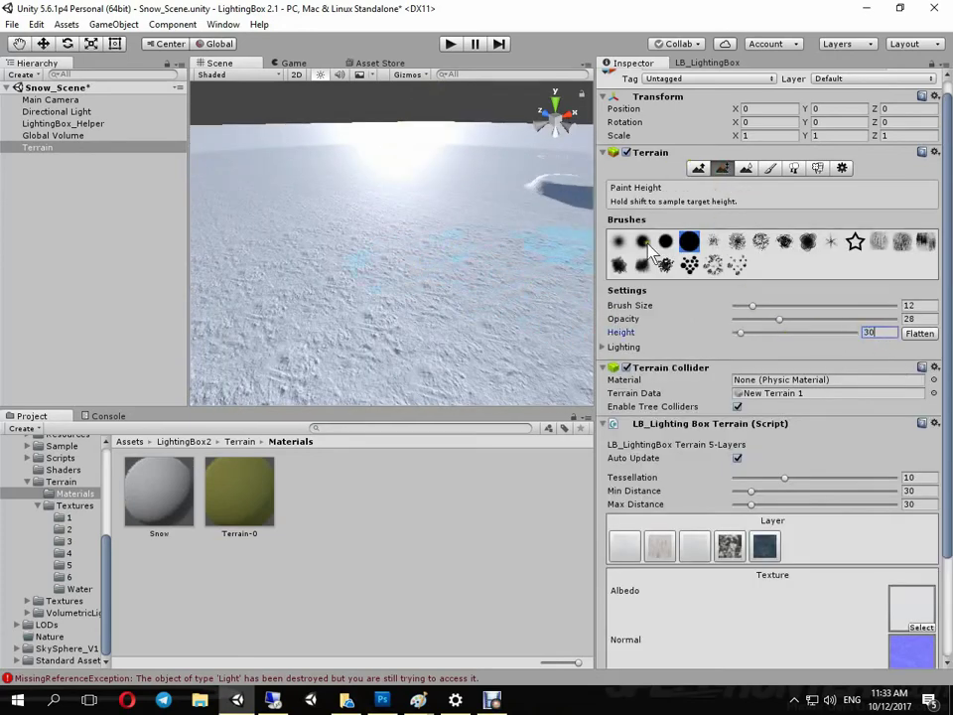
pyautogui.moveTo(429, 286); pyautogui.dragTo(399, 270)
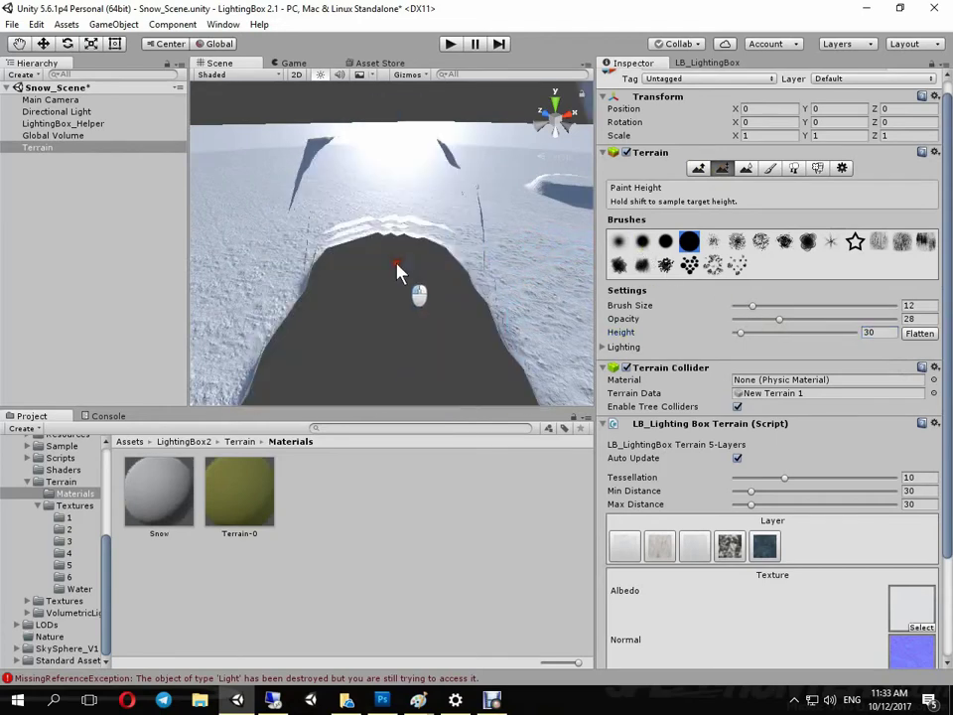
pyautogui.moveTo(447, 277); pyautogui.dragTo(480, 296, button='right')
pyautogui.hotkey('ctrl', 'z')
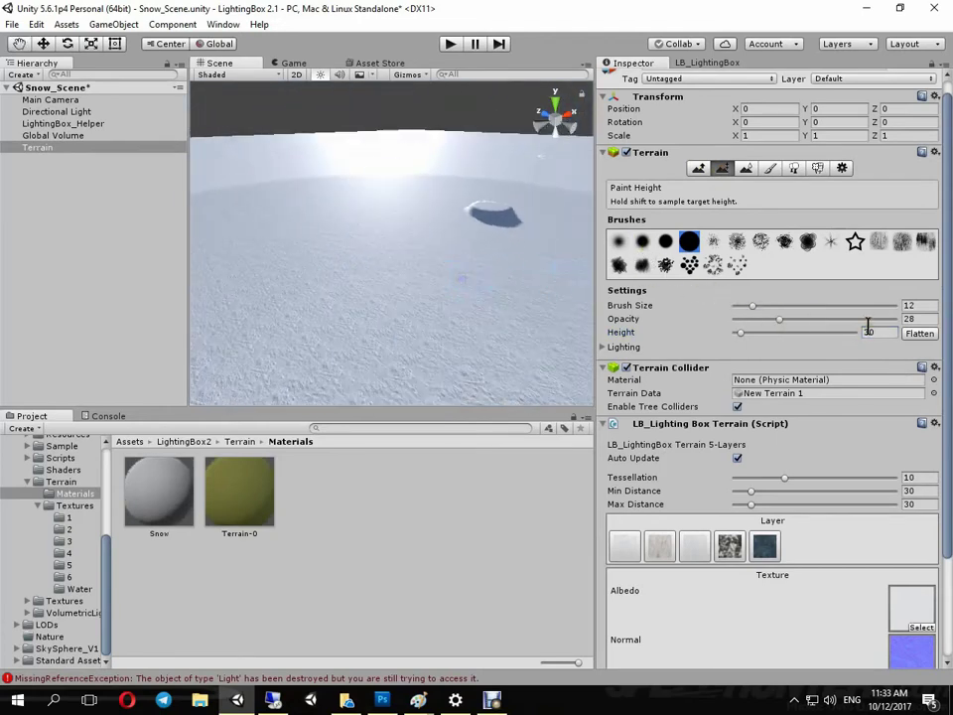
pyautogui.click(864, 335)
pyautogui.write('3')
pyautogui.moveTo(456, 266); pyautogui.dragTo(358, 298)
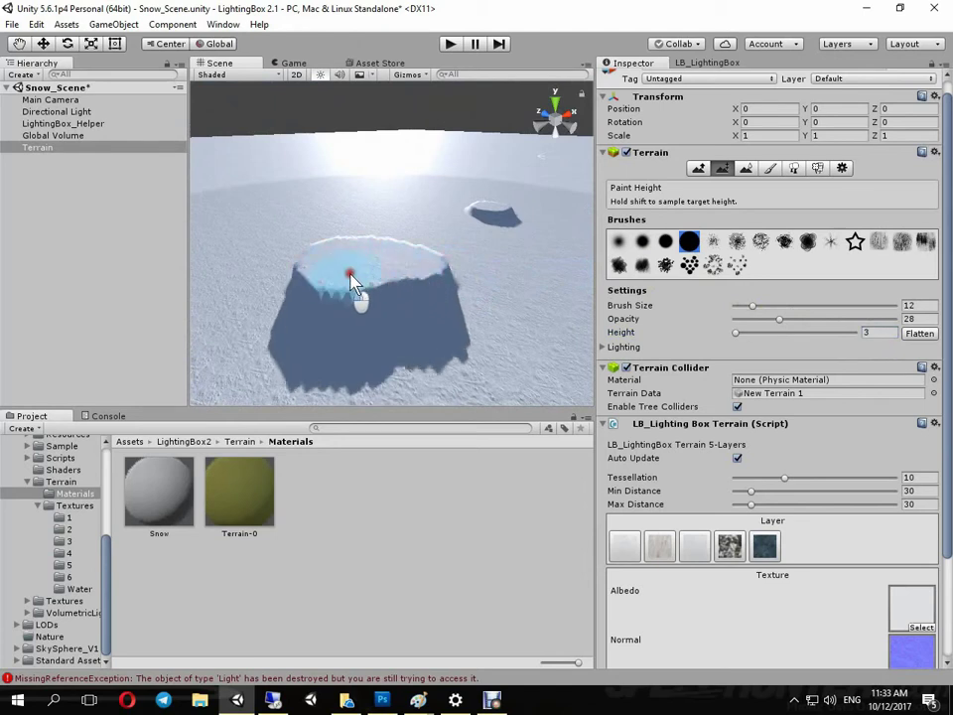
pyautogui.doubleClick(874, 332)
pyautogui.write('7')
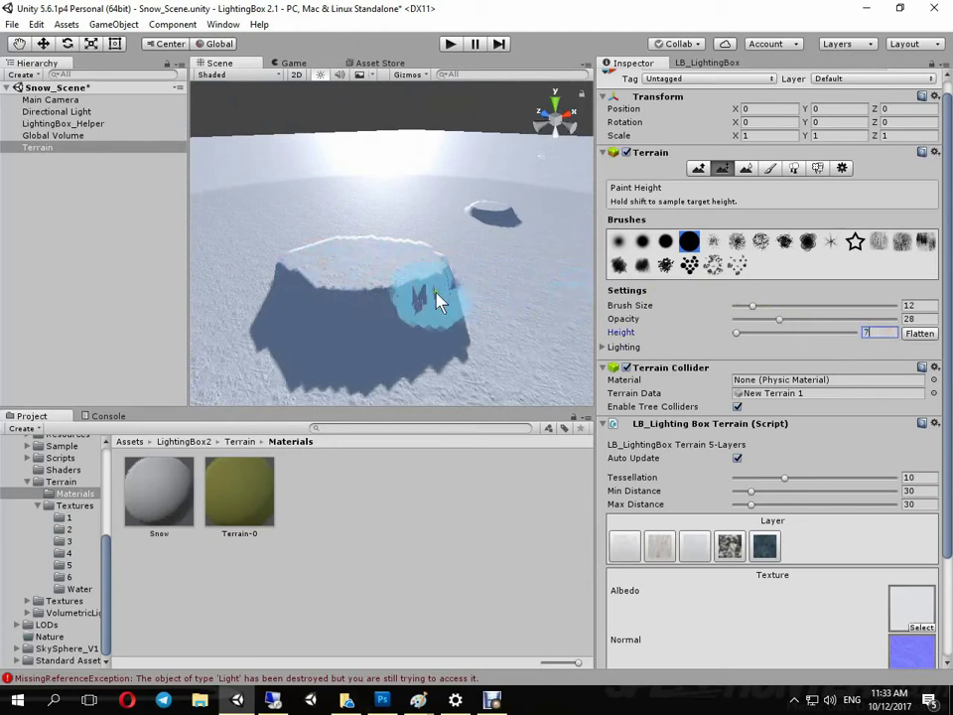
pyautogui.moveTo(436, 298); pyautogui.dragTo(211, 256)
# Stamp more height-7 mounds, ridges and oval plateaus across the terrain.
pyautogui.moveTo(353, 263)
pyautogui.keyDown('alt'); pyautogui.mouseDown()
pyautogui.moveTo(378, 302)
pyautogui.moveTo(356, 270)
pyautogui.mouseUp(); pyautogui.keyUp('alt')
pyautogui.scroll(-5, 385, 294)
pyautogui.scroll(2, 385, 294)
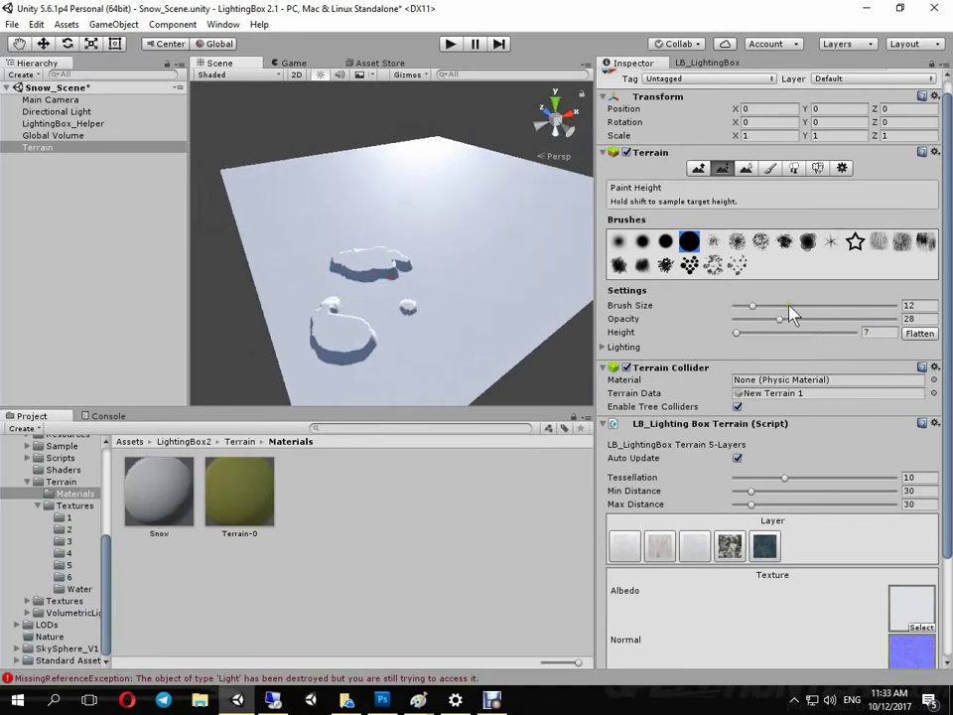
pyautogui.moveTo(450, 224); pyautogui.dragTo(469, 221)
pyautogui.moveTo(393, 195); pyautogui.dragTo(278, 213)
pyautogui.moveTo(362, 206); pyautogui.dragTo(278, 213)
pyautogui.moveTo(531, 208); pyautogui.dragTo(480, 182)
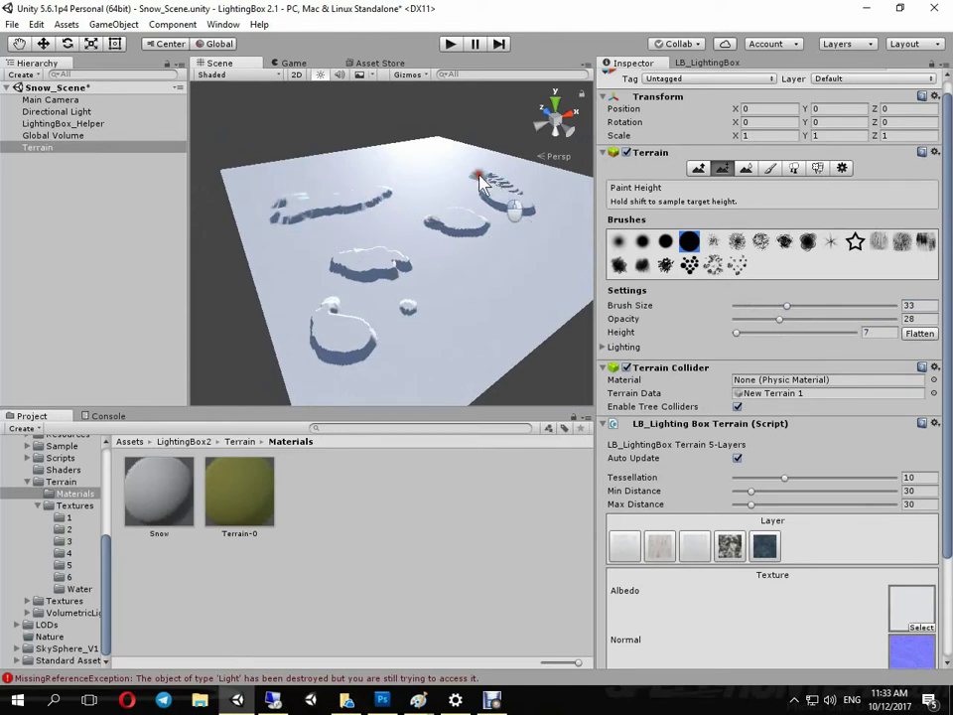
pyautogui.moveTo(522, 303); pyautogui.dragTo(485, 323)
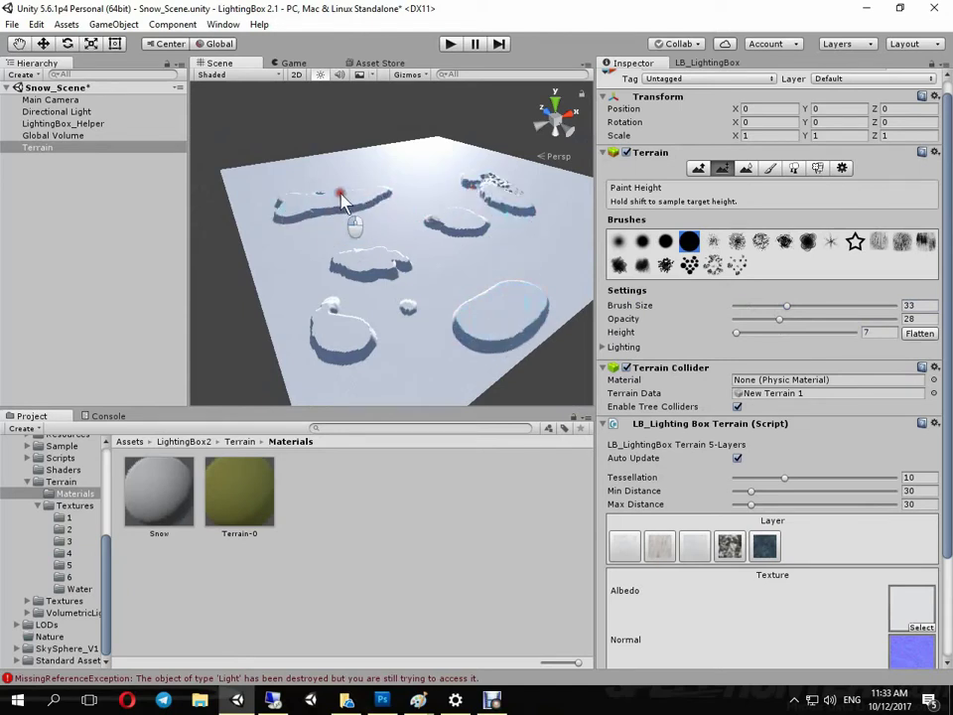
pyautogui.moveTo(427, 172); pyautogui.dragTo(343, 177)
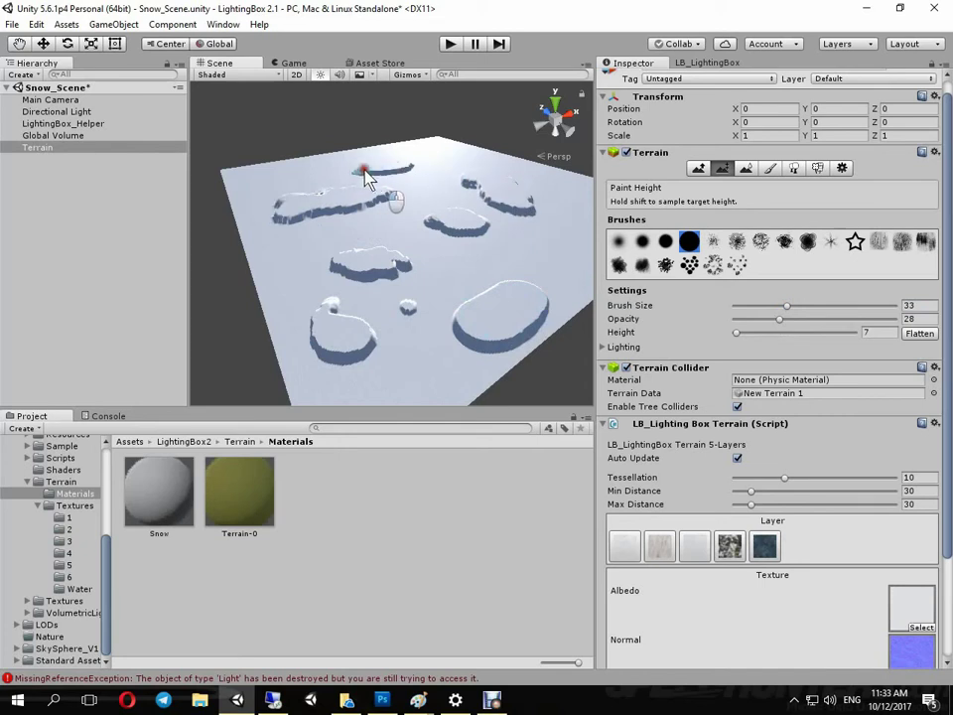
pyautogui.moveTo(430, 199); pyautogui.dragTo(400, 234)
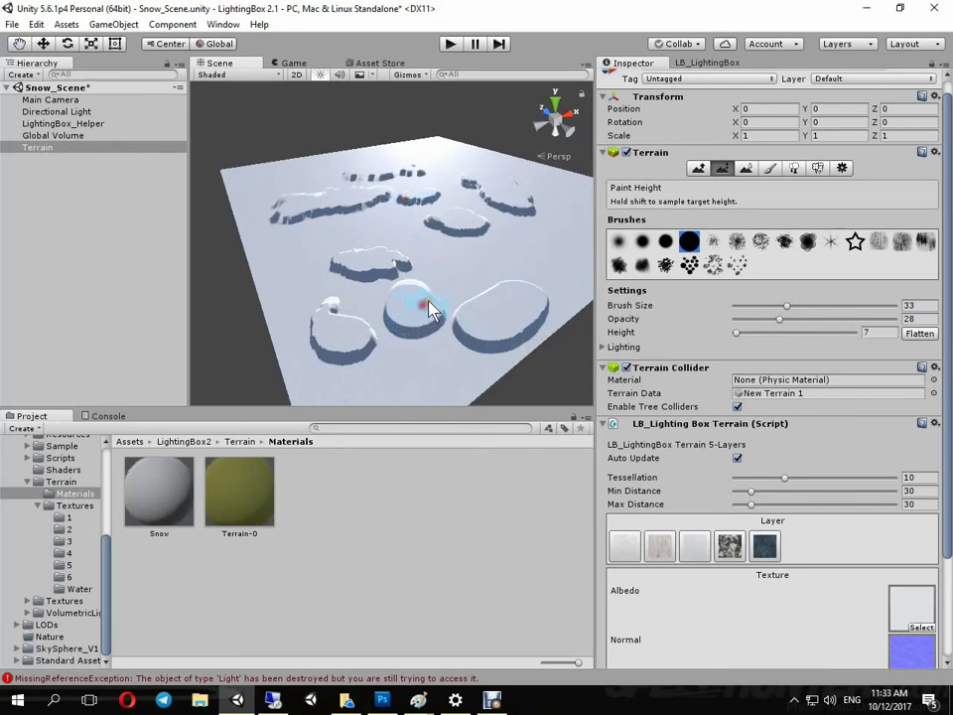
pyautogui.scroll(3, 510, 239)
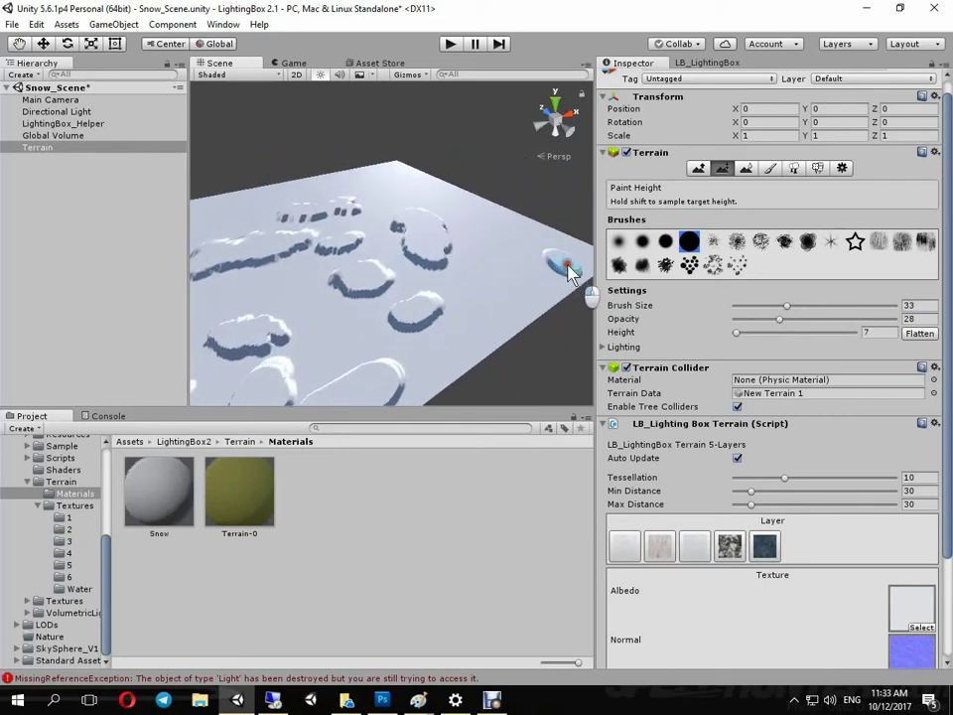
pyautogui.moveTo(564, 266)
pyautogui.mouseDown()
pyautogui.moveTo(523, 291)
pyautogui.moveTo(462, 218)
pyautogui.moveTo(367, 187)
pyautogui.moveTo(404, 188)
pyautogui.mouseUp()
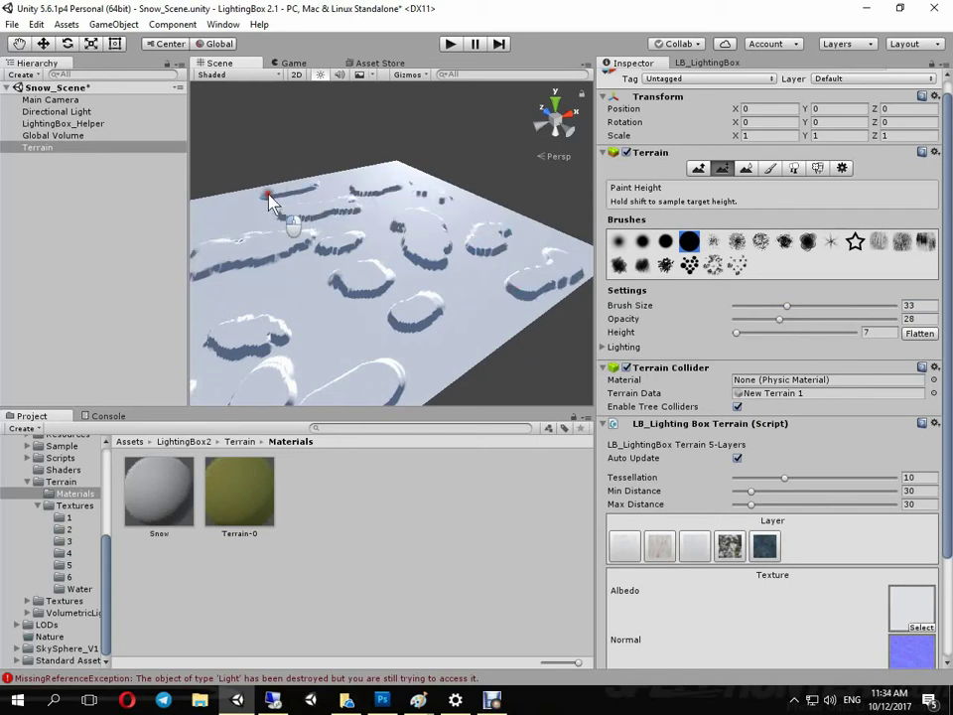
pyautogui.moveTo(389, 227); pyautogui.dragTo(333, 199, button='right')
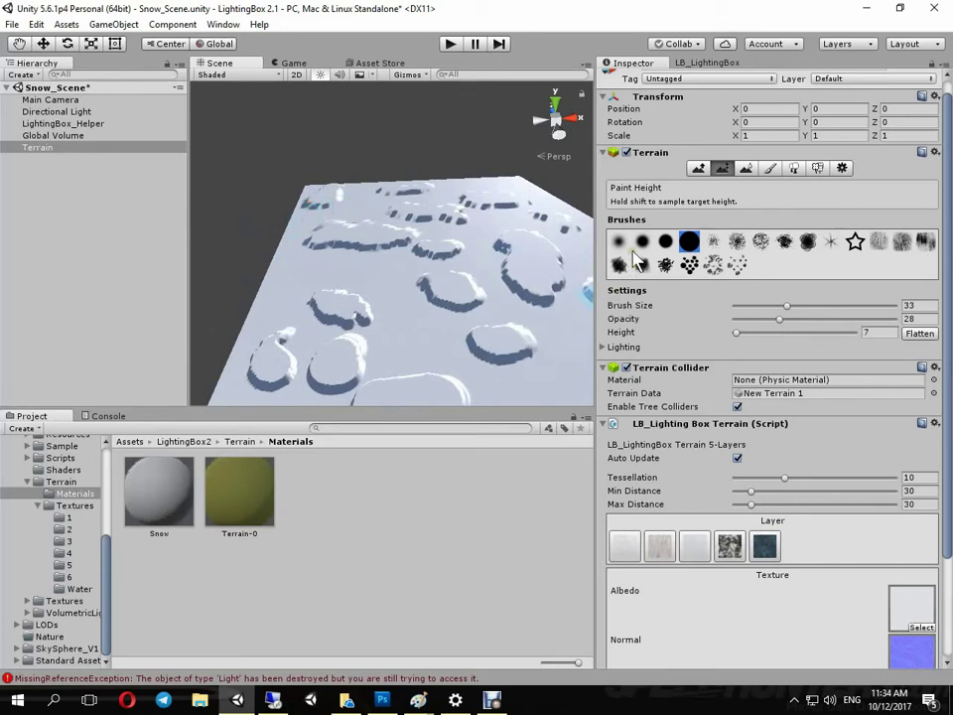
# With Raise/Lower at brush size 100, raise ridges and humps into tall snowy peaks.
pyautogui.click(700, 168)
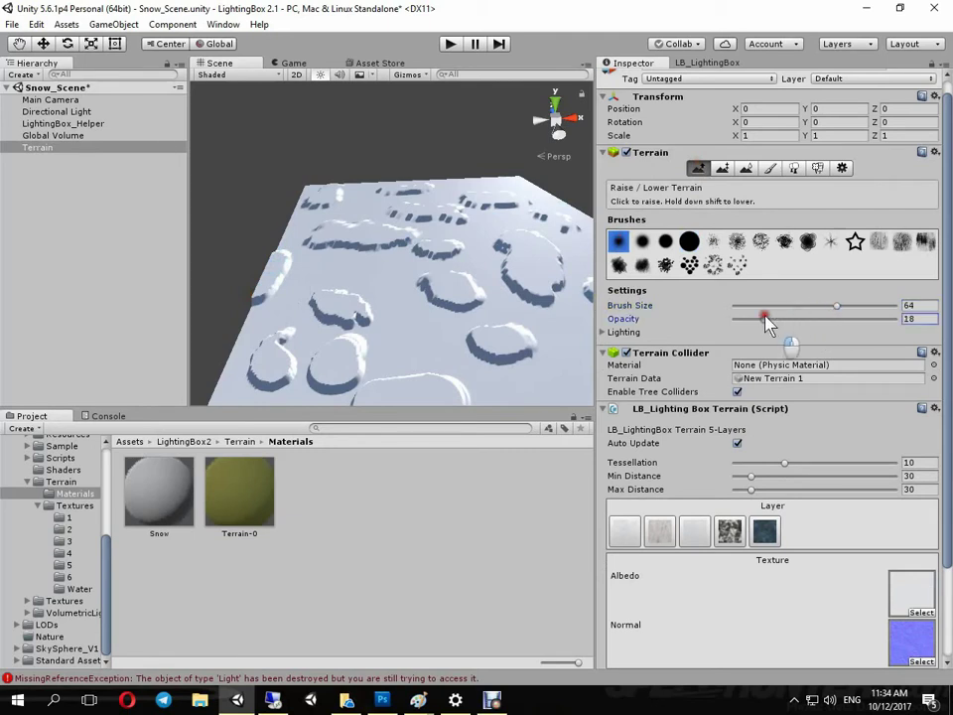
pyautogui.moveTo(849, 306); pyautogui.dragTo(899, 306)
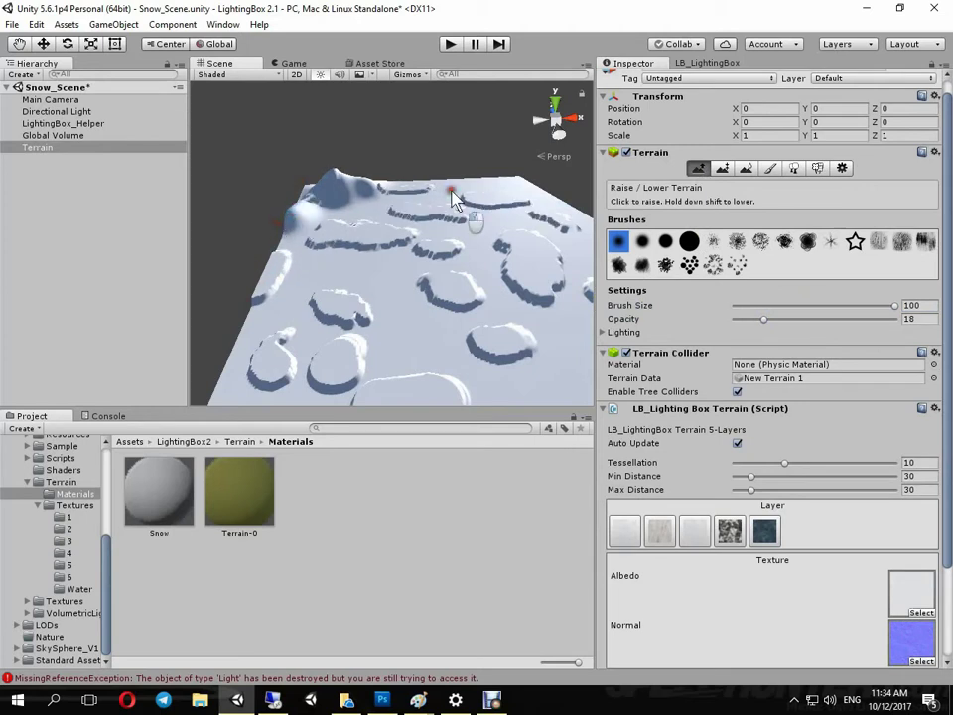
pyautogui.moveTo(455, 192); pyautogui.dragTo(527, 216)
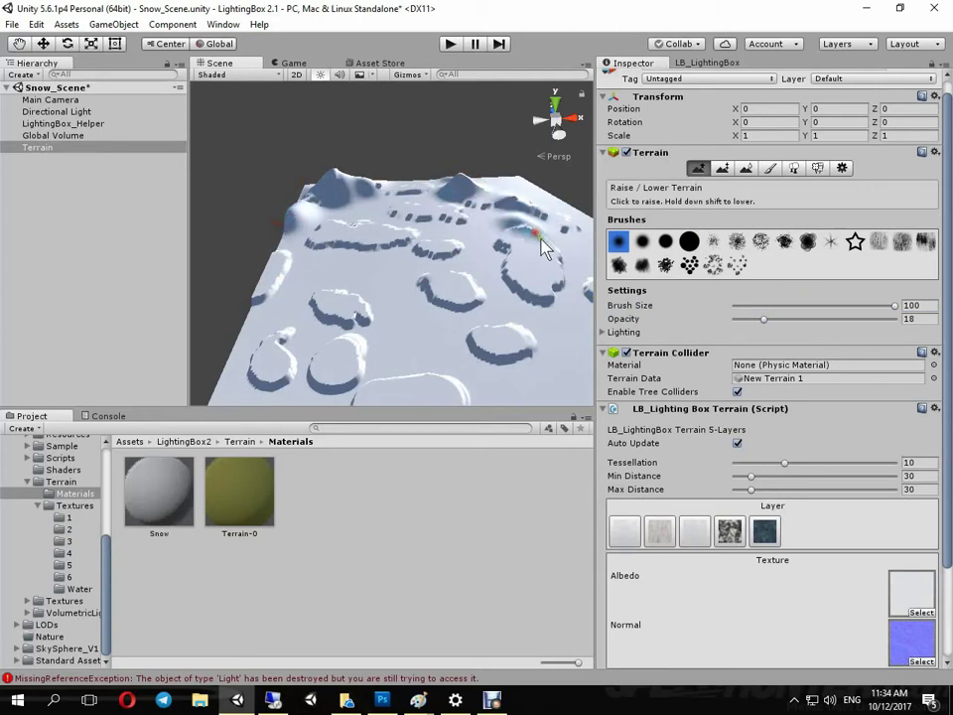
pyautogui.keyDown('alt'); pyautogui.moveTo(416, 194); pyautogui.dragTo(315, 189); pyautogui.keyUp('alt')
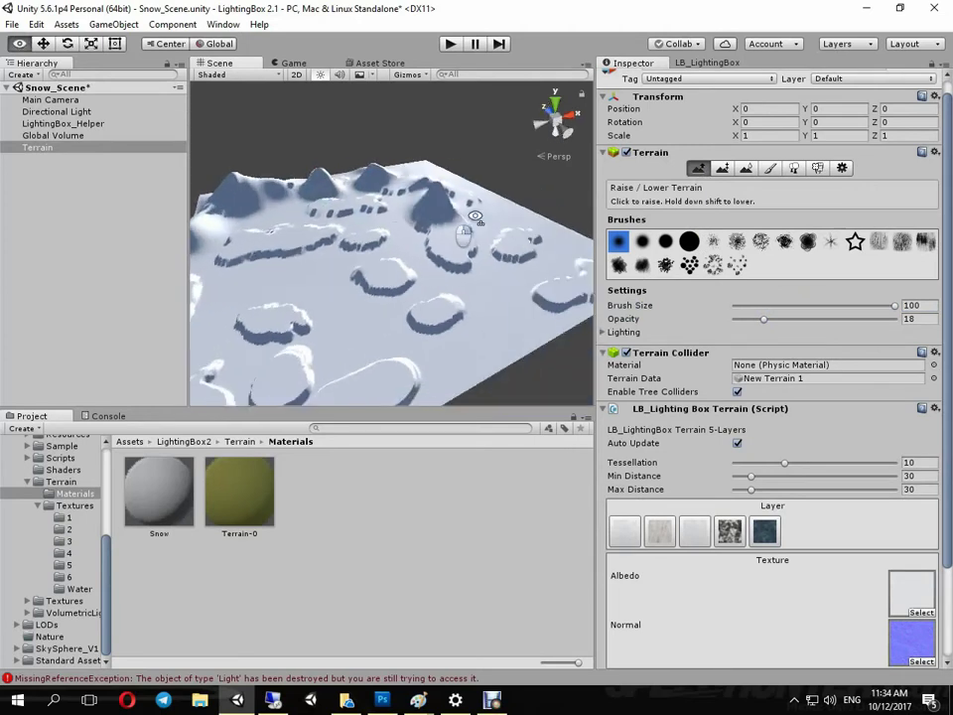
pyautogui.moveTo(234, 190)
pyautogui.mouseDown()
pyautogui.moveTo(283, 198)
pyautogui.moveTo(265, 235)
pyautogui.mouseUp()
pyautogui.moveTo(431, 230)
pyautogui.keyDown('alt'); pyautogui.mouseDown()
pyautogui.moveTo(515, 272)
pyautogui.moveTo(311, 376)
pyautogui.mouseUp(); pyautogui.keyUp('alt')
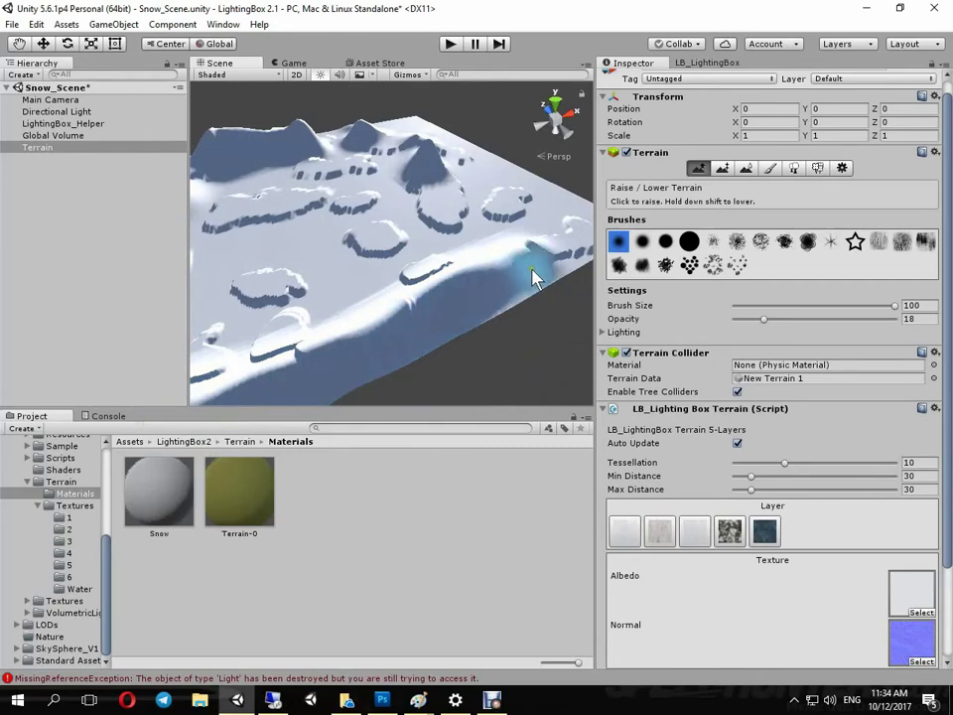
pyautogui.scroll(6, 319, 235)
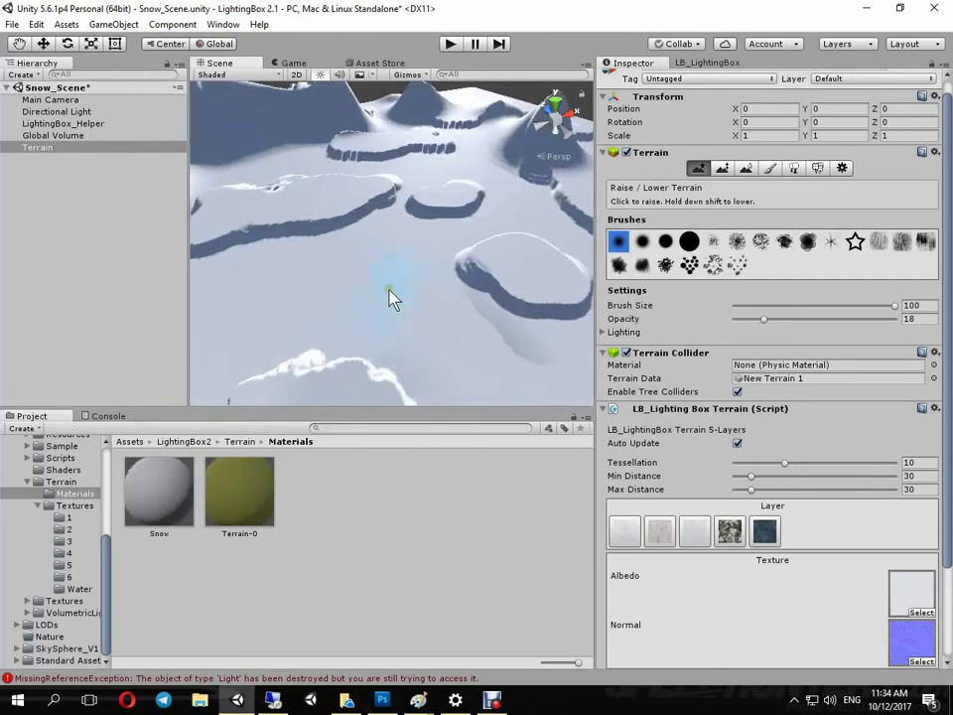
pyautogui.keyDown('alt'); pyautogui.moveTo(390, 298); pyautogui.dragTo(462, 265); pyautogui.keyUp('alt')
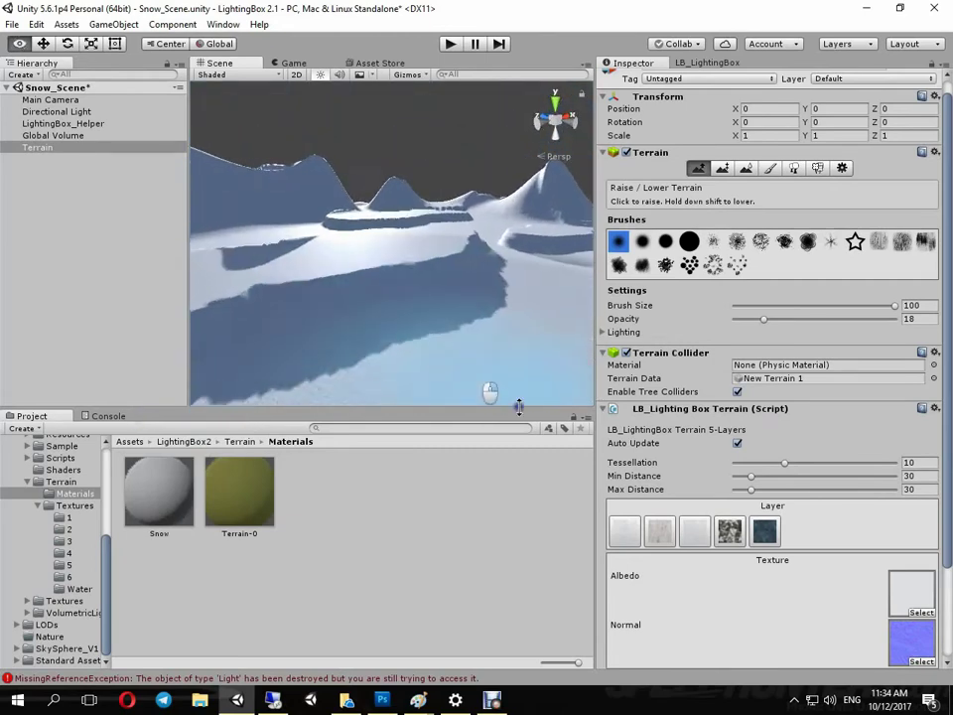
pyautogui.moveTo(461, 265)
pyautogui.keyDown('alt'); pyautogui.mouseDown()
pyautogui.moveTo(613, 623)
pyautogui.moveTo(429, 251)
pyautogui.moveTo(373, 95)
pyautogui.moveTo(434, 193)
pyautogui.mouseUp(); pyautogui.keyUp('alt')
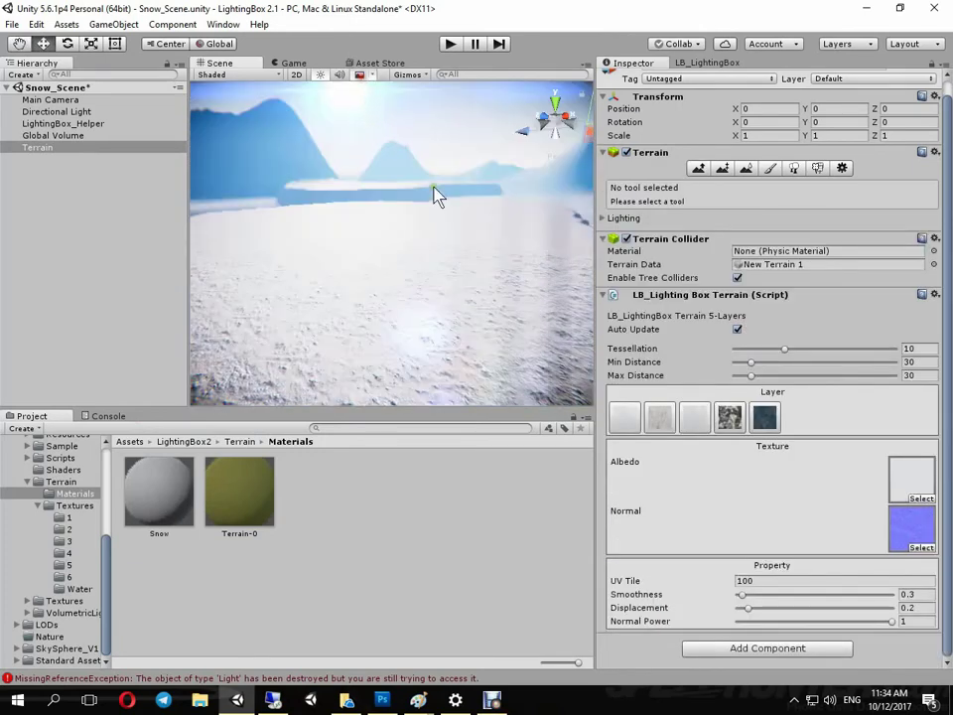
# Rotate the sun, then lower LightingBox tone-mapping contrast and exposure.
pyautogui.click(59, 111)
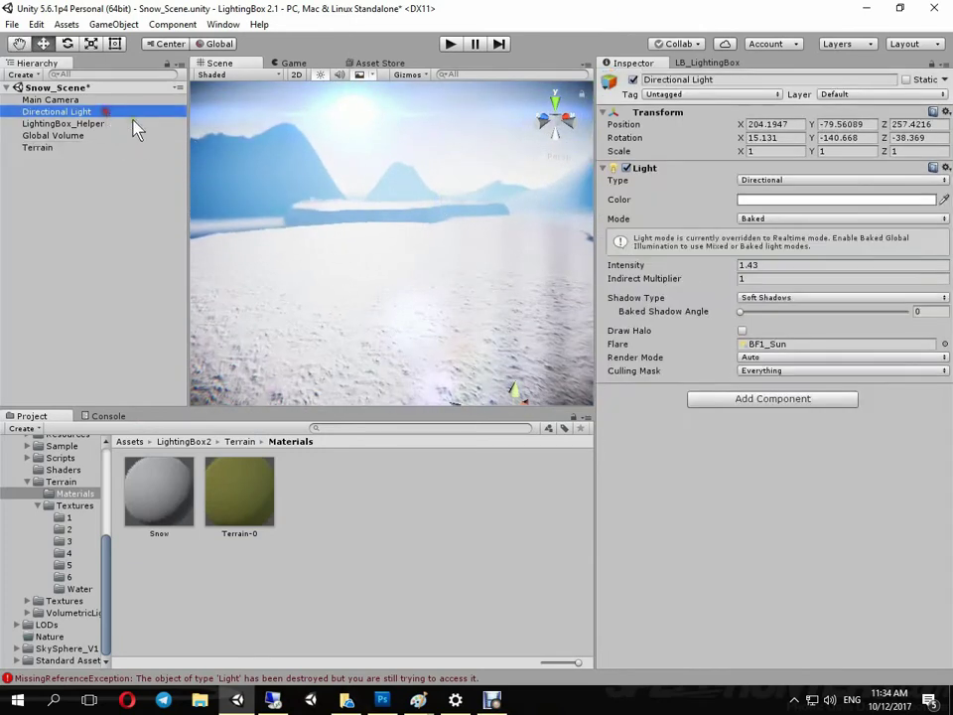
pyautogui.moveTo(390, 217); pyautogui.dragTo(375, 244)
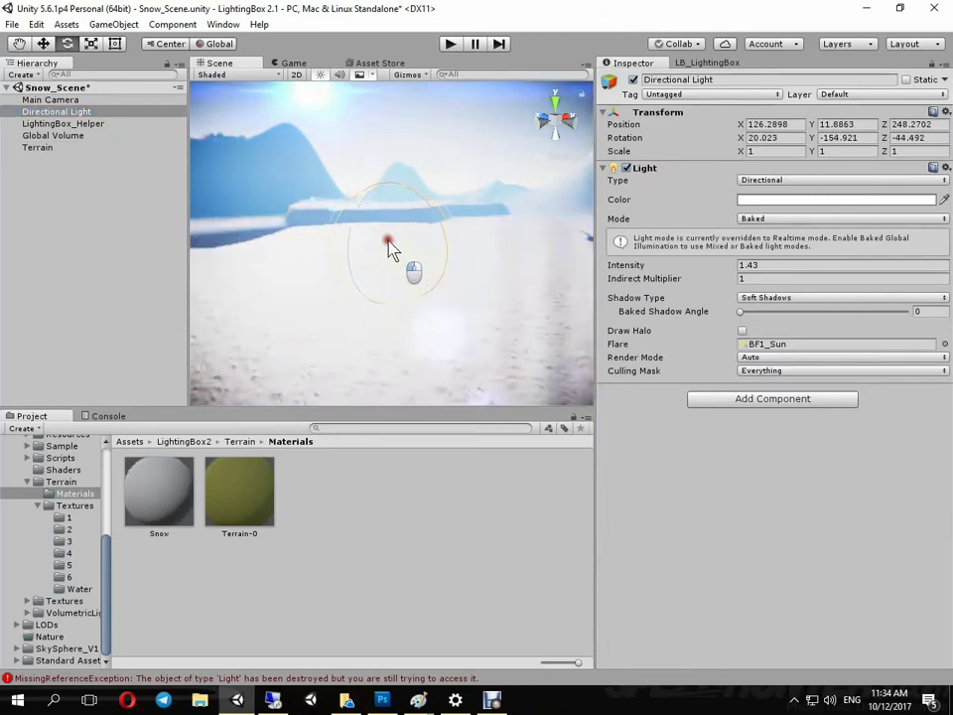
pyautogui.click(707, 63)
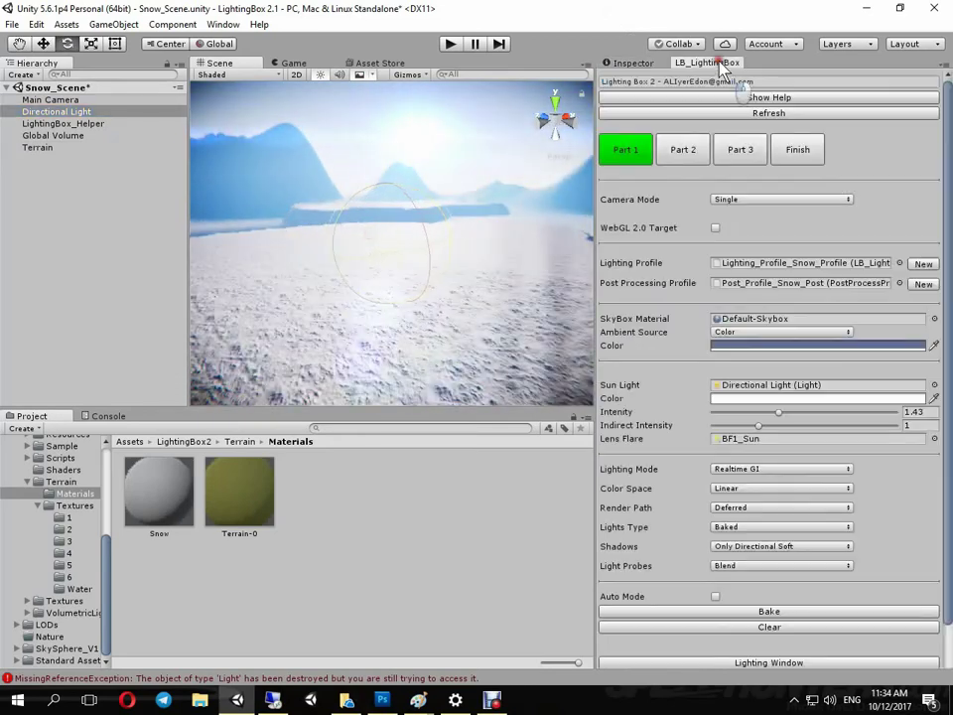
pyautogui.click(735, 151)
pyautogui.click(737, 151)
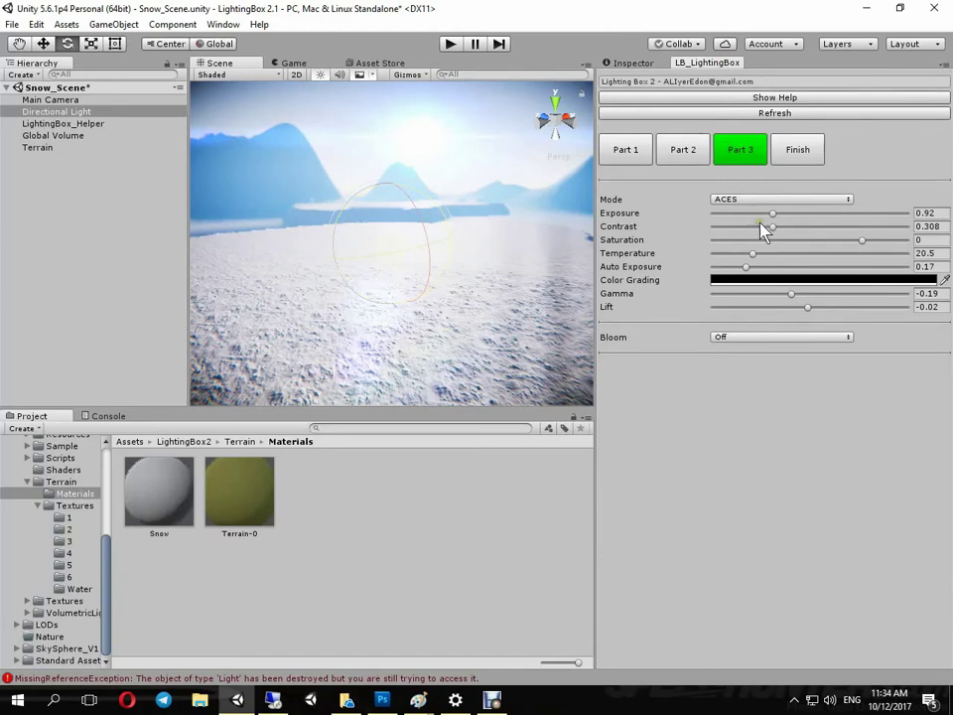
pyautogui.moveTo(761, 224); pyautogui.dragTo(712, 230)
pyautogui.moveTo(773, 213)
pyautogui.mouseDown()
pyautogui.moveTo(741, 214)
pyautogui.moveTo(756, 215)
pyautogui.mouseUp()
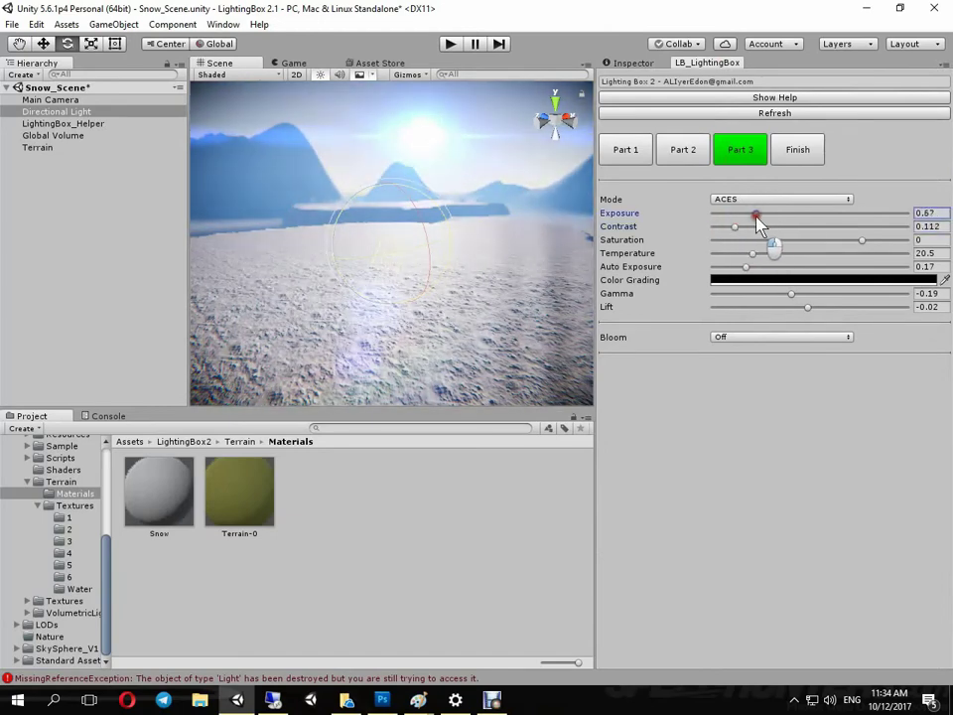
# Set the LightingBox ambient colour to light blue 90BAFF.
pyautogui.click(636, 152)
pyautogui.click(771, 347)
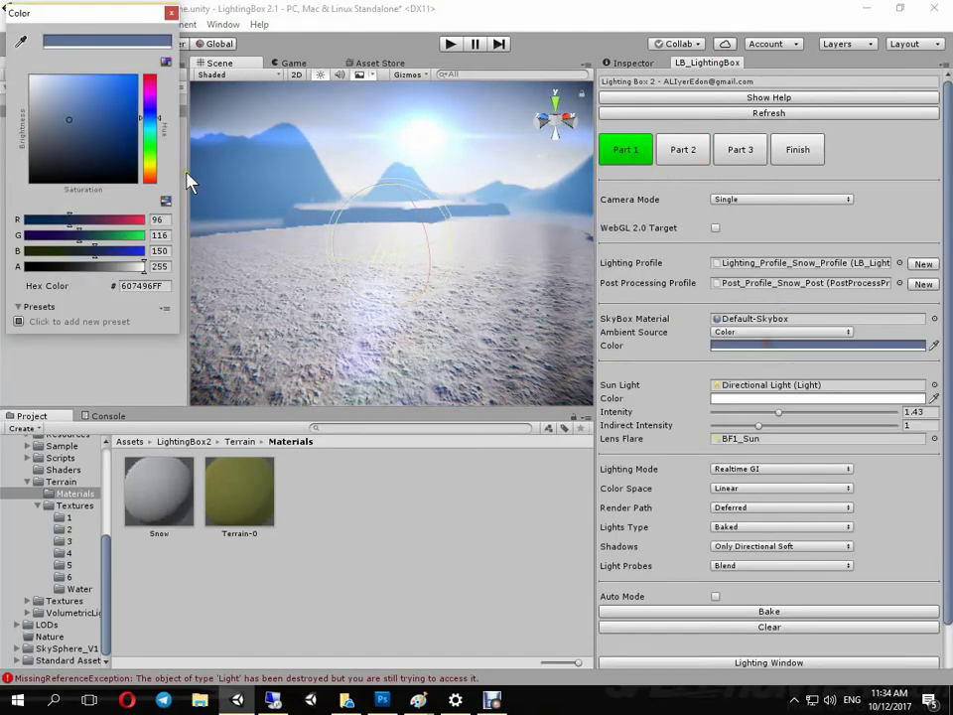
pyautogui.moveTo(75, 149); pyautogui.dragTo(66, 69)
pyautogui.click(616, 159)
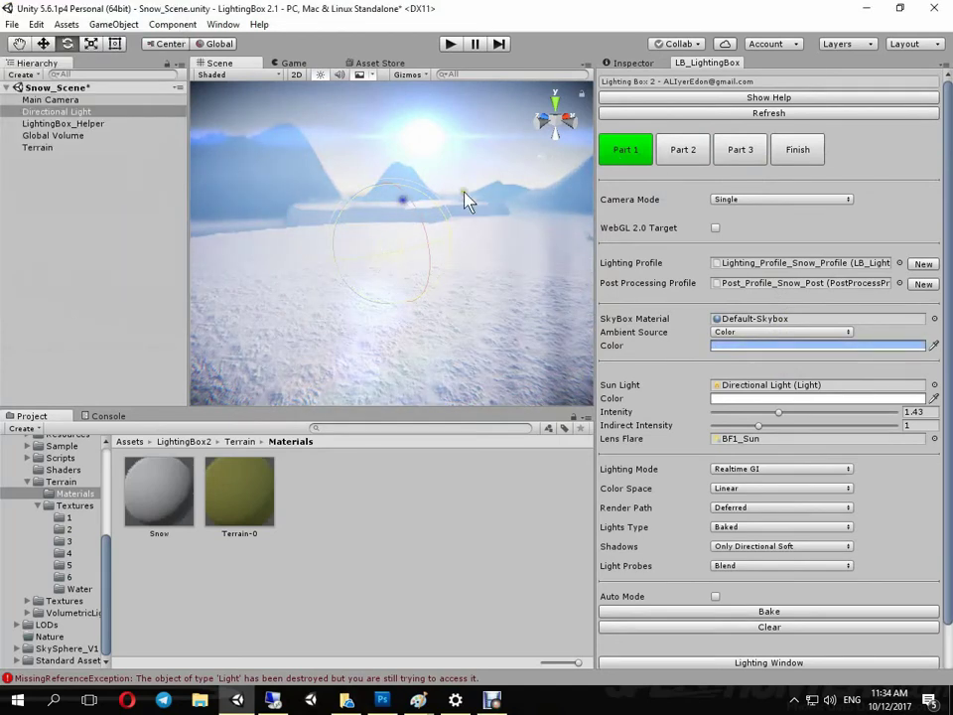
pyautogui.moveTo(463, 198)
pyautogui.mouseDown(button='right')
pyautogui.moveTo(525, 275)
pyautogui.moveTo(257, 242)
pyautogui.mouseUp(button='right')
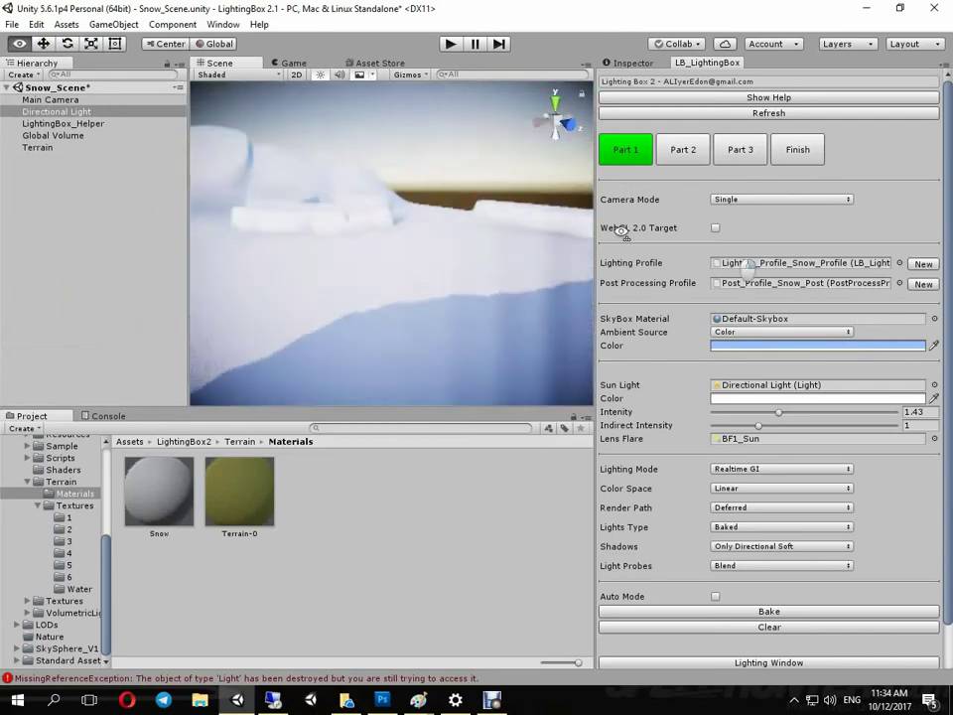
pyautogui.moveTo(257, 241)
pyautogui.mouseDown(button='right')
pyautogui.moveTo(922, 264)
pyautogui.moveTo(542, 206)
pyautogui.mouseUp(button='right')
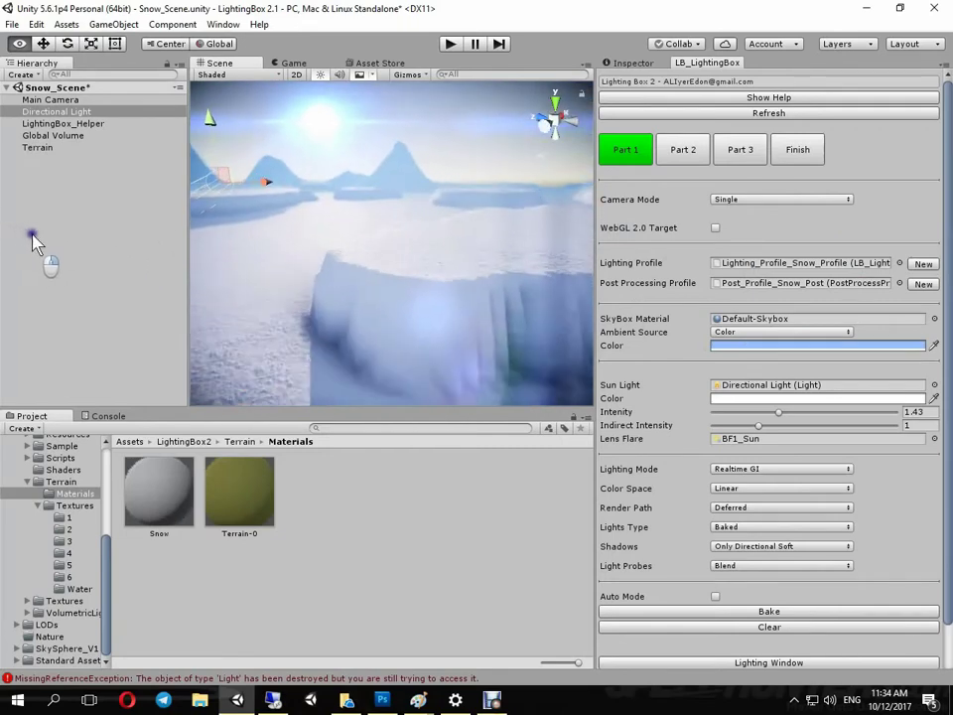
pyautogui.click(686, 151)
# Lower tone-mapping exposure to 0.42 and try Neutral mode.
pyautogui.click(740, 153)
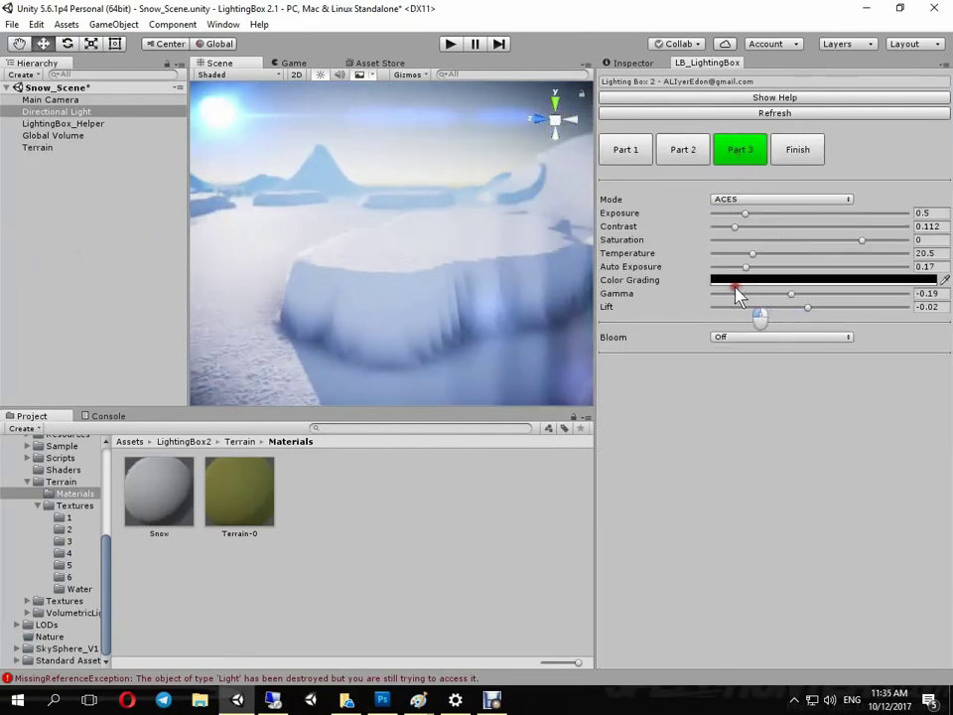
pyautogui.moveTo(790, 294); pyautogui.dragTo(789, 295)
pyautogui.moveTo(745, 214); pyautogui.dragTo(755, 199)
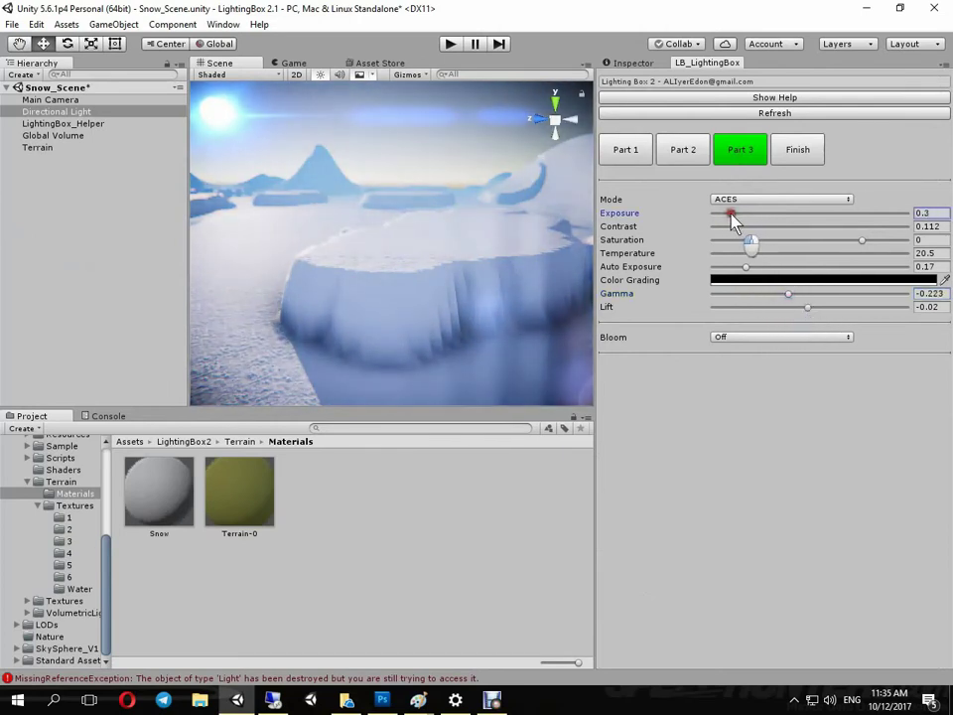
pyautogui.click(755, 198)
pyautogui.click(750, 237)
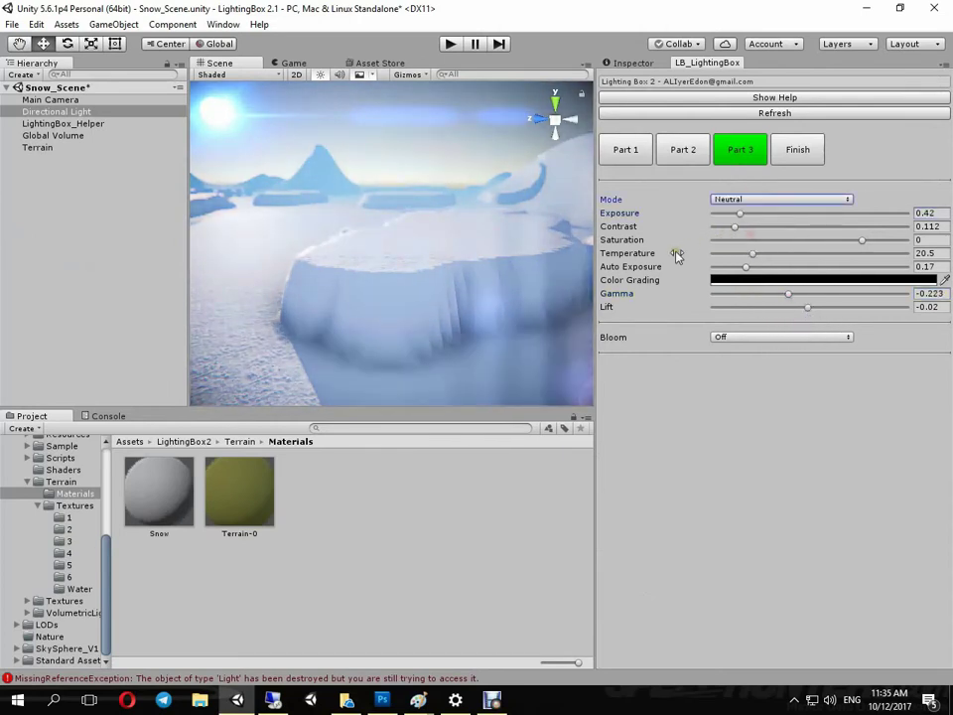
# Return to ACES mode, set contrast 0.246, and lower gamma and lift to -0.277.
pyautogui.keyDown('alt'); pyautogui.moveTo(312, 266); pyautogui.dragTo(437, 273); pyautogui.keyUp('alt')
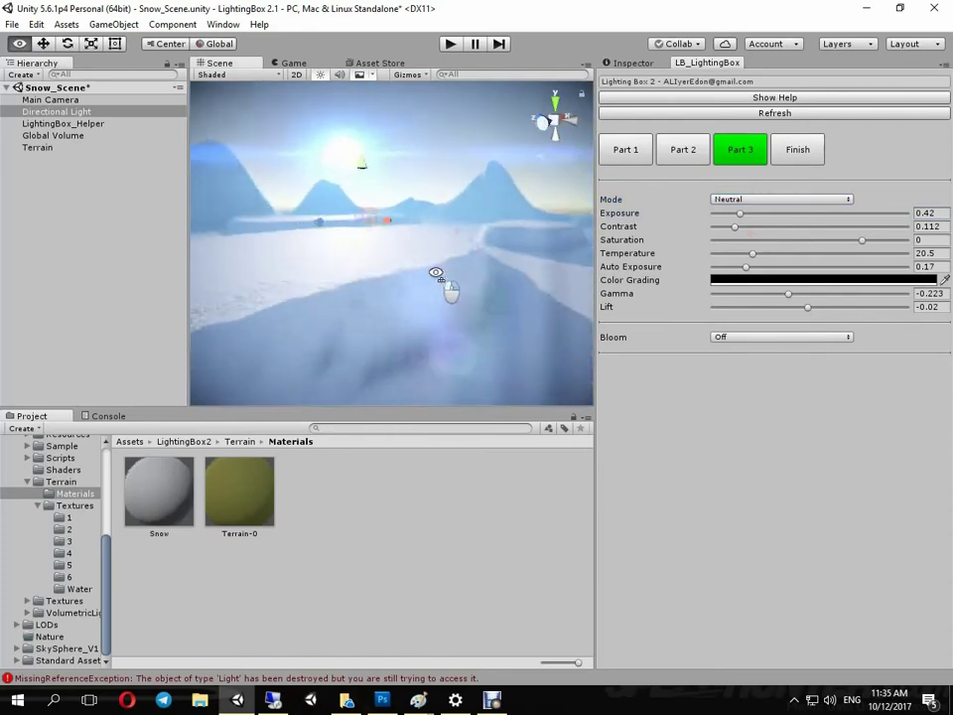
pyautogui.keyDown('alt'); pyautogui.moveTo(437, 273); pyautogui.dragTo(417, 289); pyautogui.keyUp('alt')
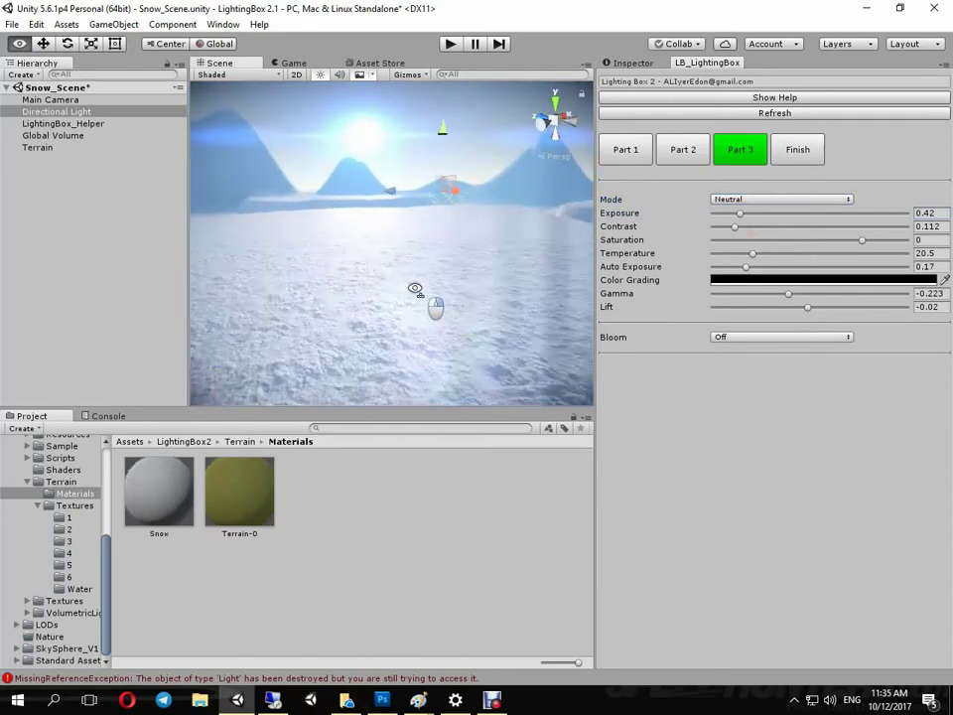
pyautogui.click(733, 201)
pyautogui.click(729, 214)
pyautogui.keyDown('alt'); pyautogui.moveTo(503, 267); pyautogui.dragTo(511, 287); pyautogui.keyUp('alt')
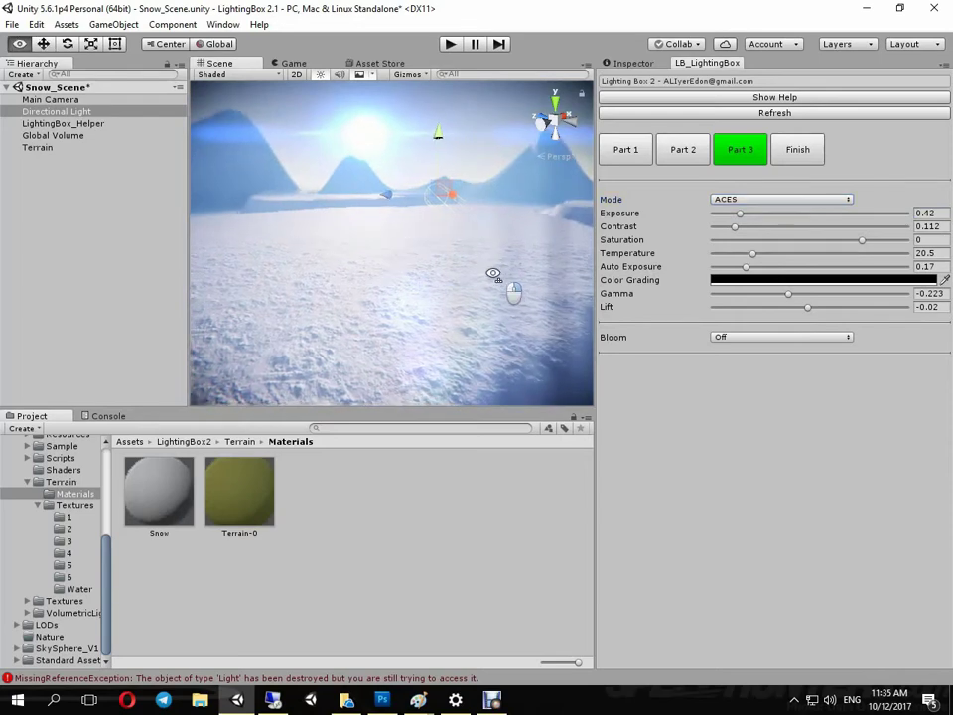
pyautogui.moveTo(744, 225); pyautogui.dragTo(771, 226)
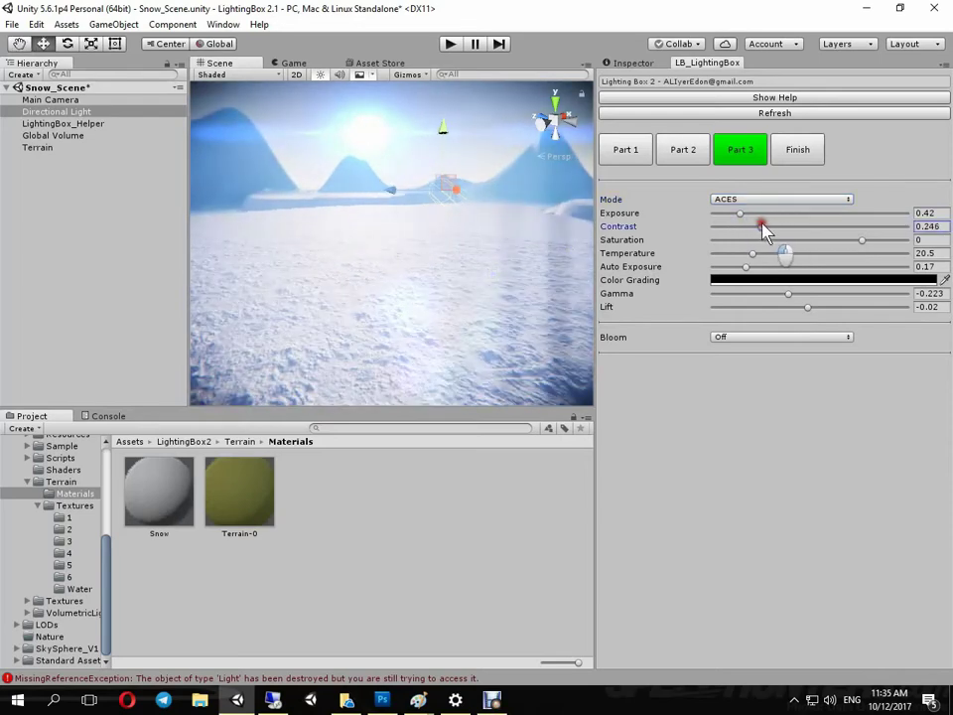
pyautogui.moveTo(496, 248)
pyautogui.keyDown('alt'); pyautogui.mouseDown()
pyautogui.moveTo(542, 323)
pyautogui.moveTo(486, 272)
pyautogui.mouseUp(); pyautogui.keyUp('alt')
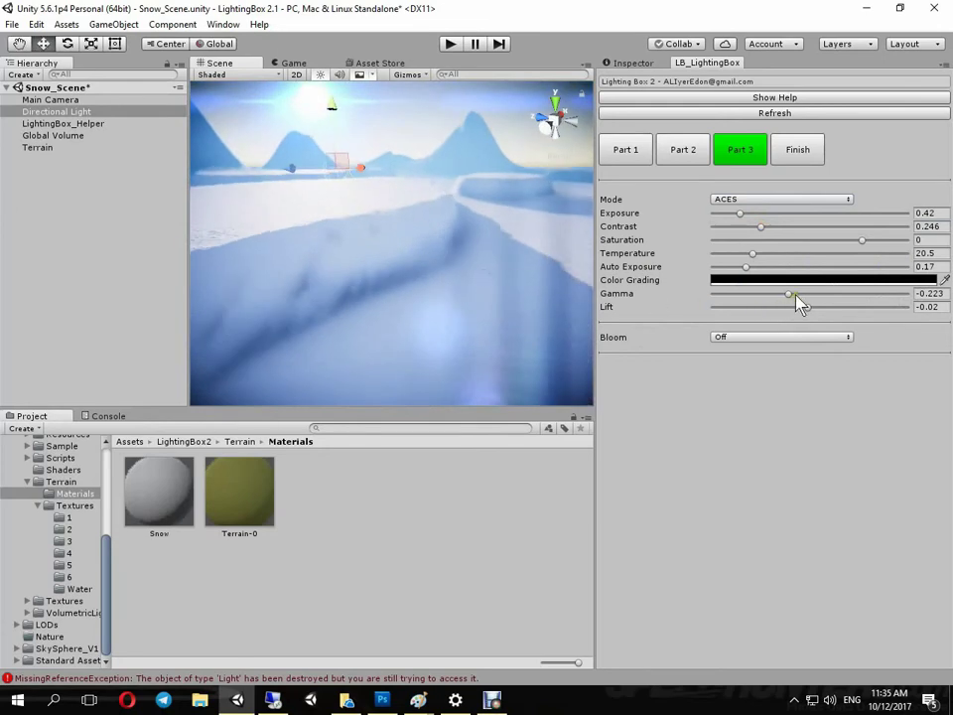
pyautogui.moveTo(791, 300)
pyautogui.mouseDown()
pyautogui.moveTo(784, 294)
pyautogui.moveTo(798, 311)
pyautogui.moveTo(782, 307)
pyautogui.mouseUp()
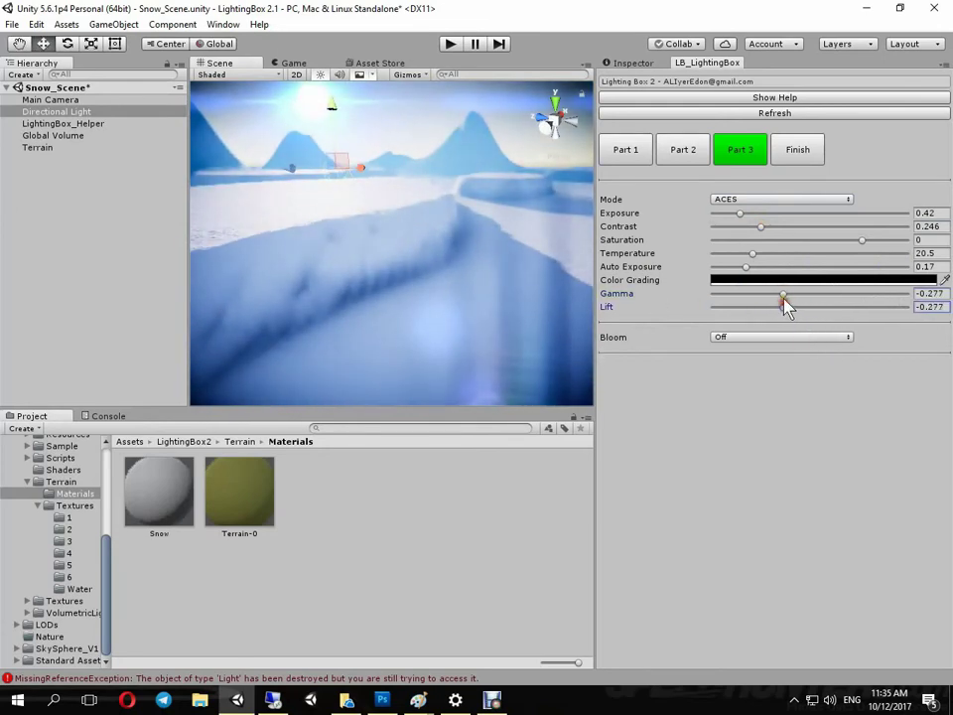
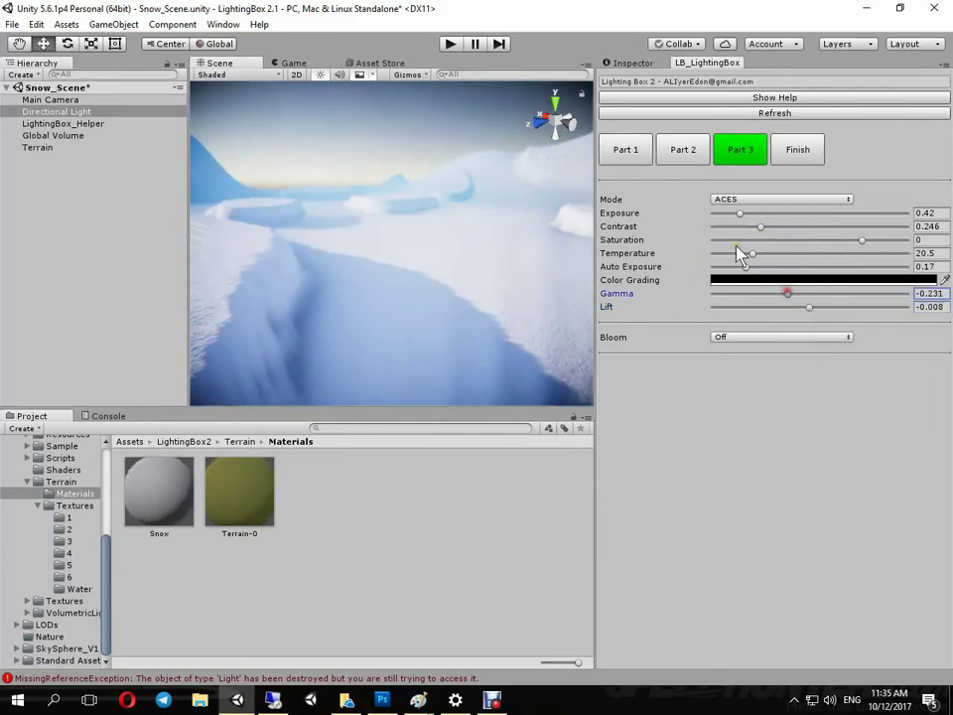
# Set Global Fog to Off under Lighting Box Part 2, then select the terrain.
pyautogui.click(682, 150)
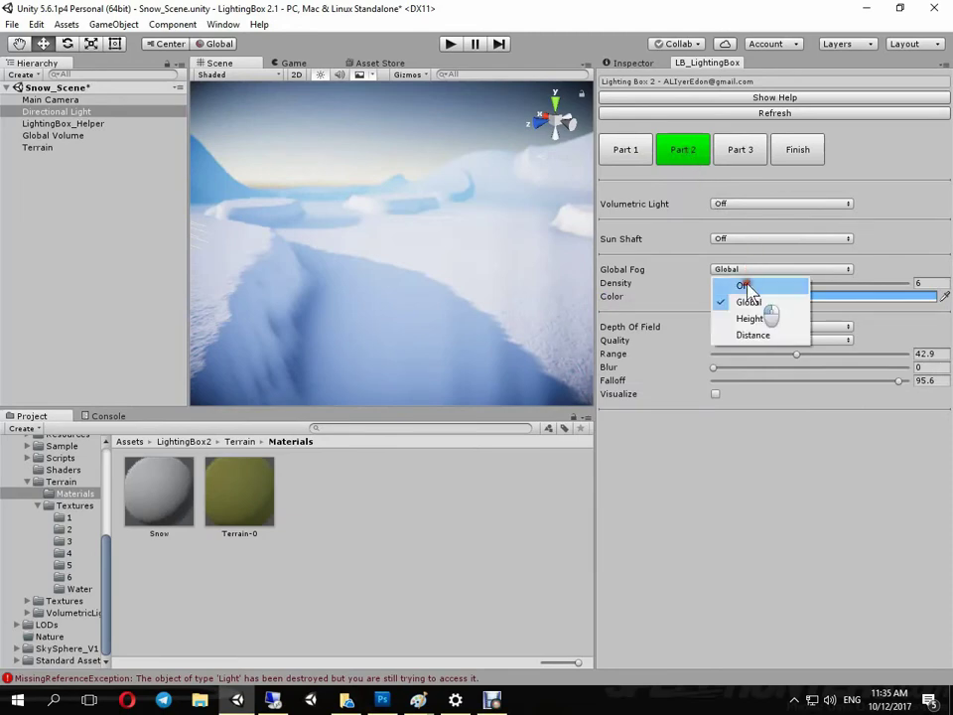
pyautogui.click(740, 286)
pyautogui.moveTo(579, 296)
pyautogui.mouseDown(button='right')
pyautogui.moveTo(307, 260)
pyautogui.moveTo(222, 288)
pyautogui.mouseUp(button='right')
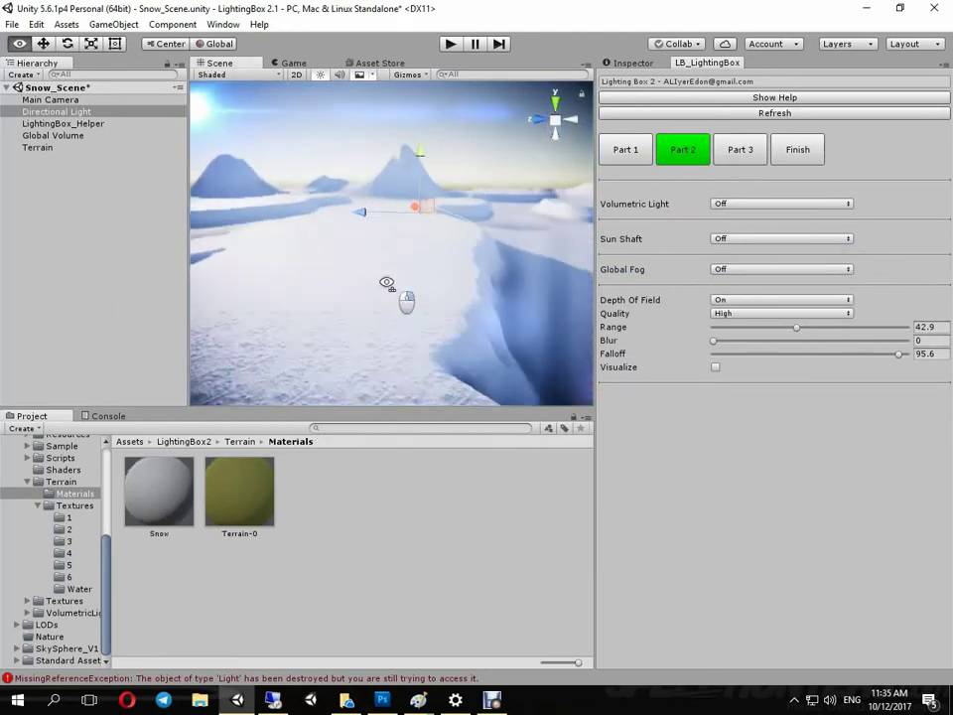
pyautogui.moveTo(222, 288); pyautogui.dragTo(236, 319, button='right')
pyautogui.click(509, 203)
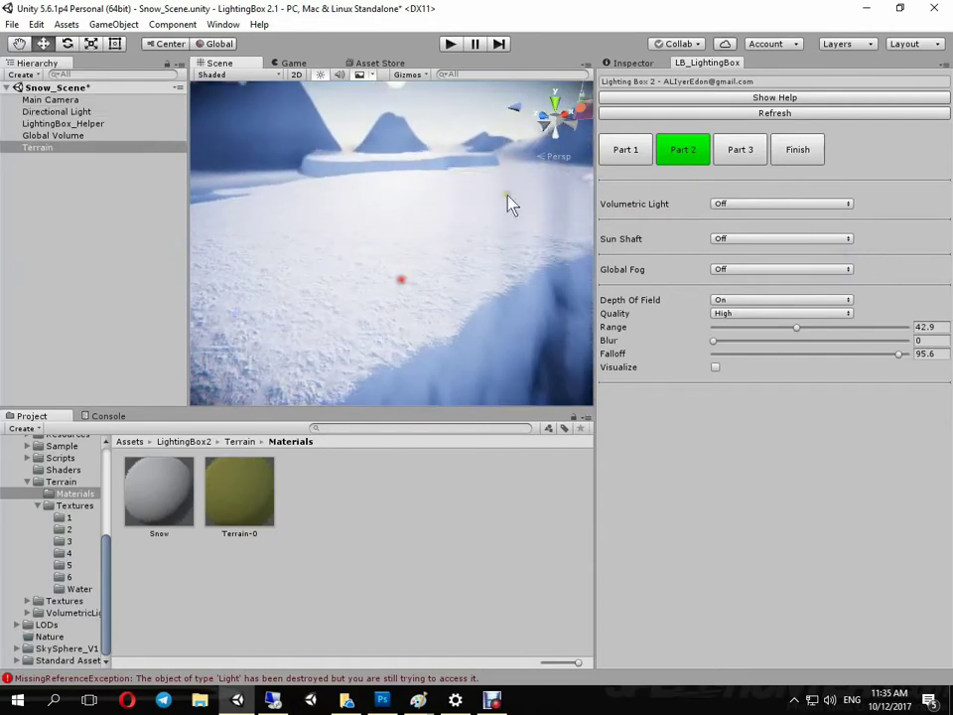
# Paint a lake-shaped patch of the blue ice texture onto the snowy terrain.
pyautogui.click(625, 66)
pyautogui.click(773, 185)
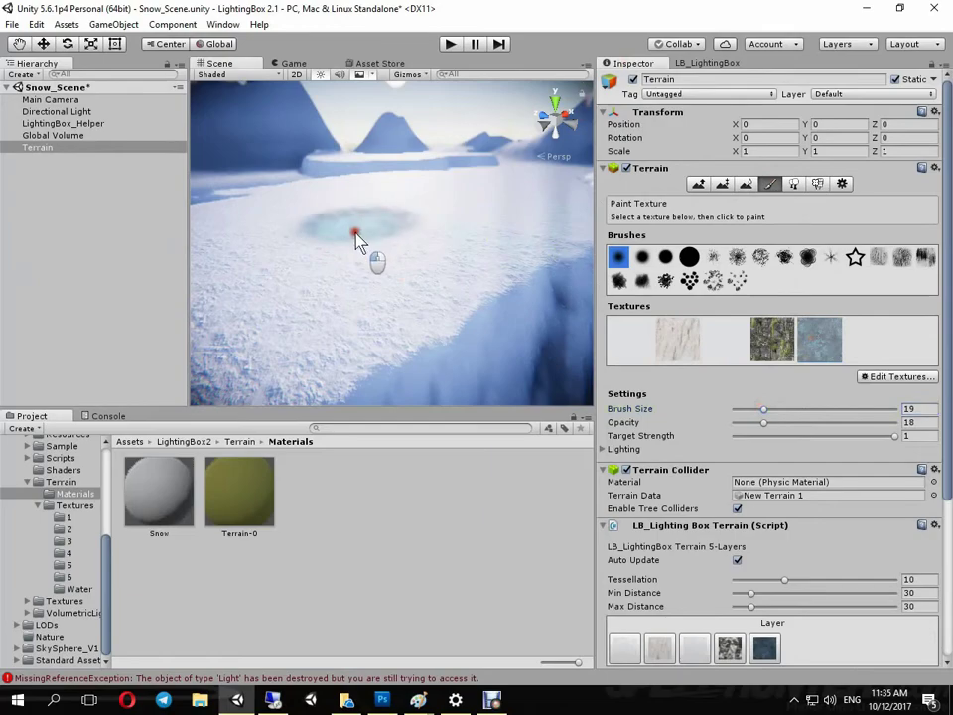
pyautogui.click(355, 234)
pyautogui.moveTo(358, 230)
pyautogui.mouseDown(button='right')
pyautogui.moveTo(529, 239)
pyautogui.moveTo(399, 328)
pyautogui.mouseUp(button='right')
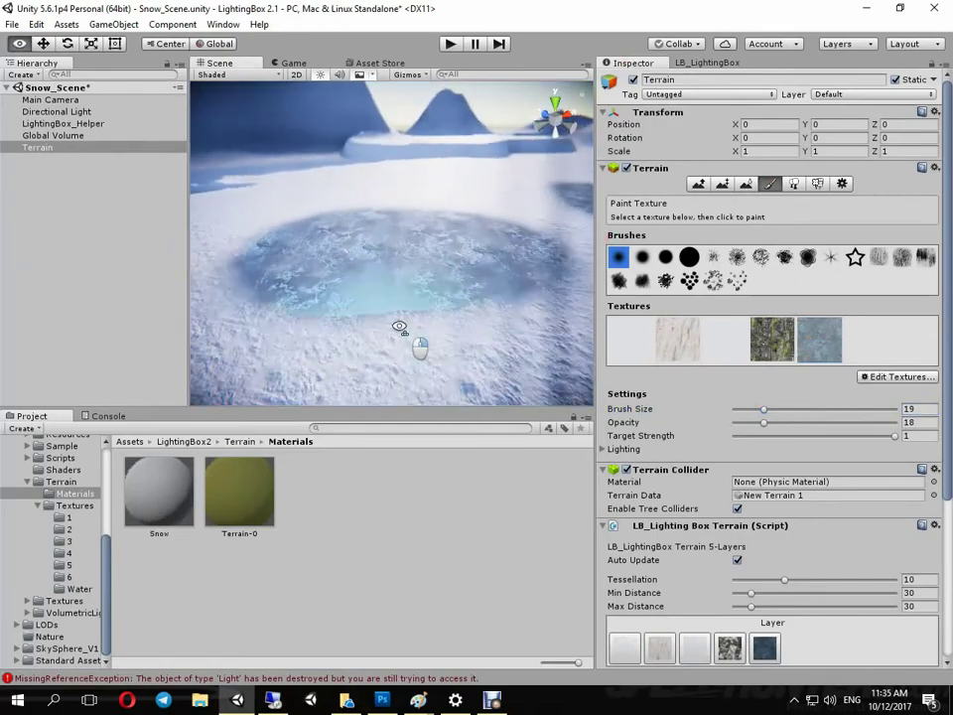
pyautogui.moveTo(400, 328); pyautogui.dragTo(457, 266, button='right')
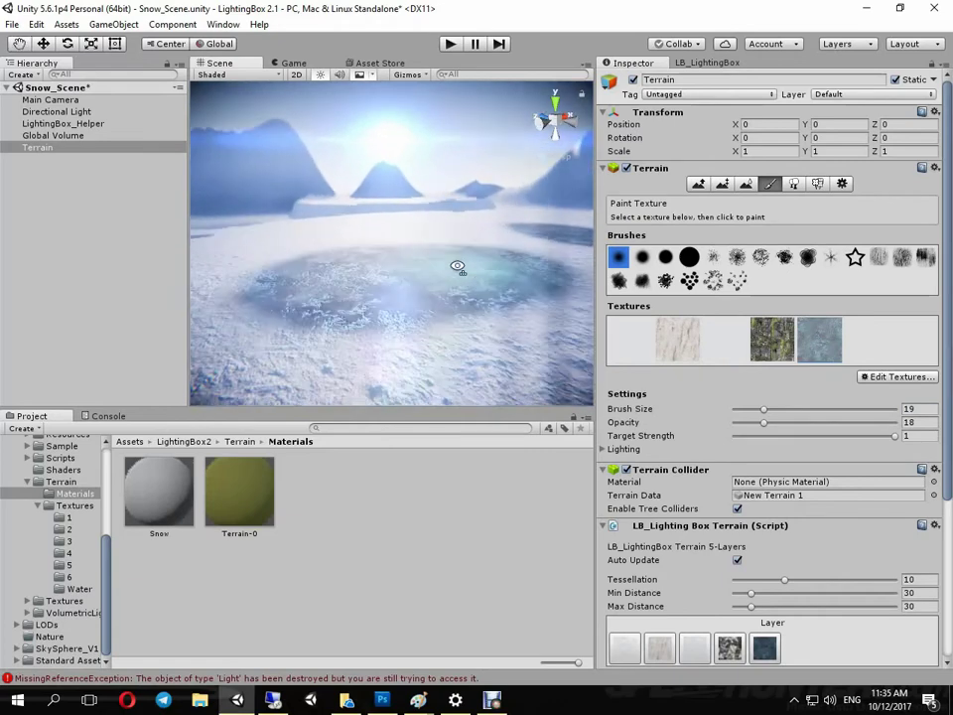
# Set the lake layer's Smoothness to 3.08 and Normal Power to 0.
pyautogui.scroll(-5, 760, 358)
pyautogui.scroll(-1, 765, 425)
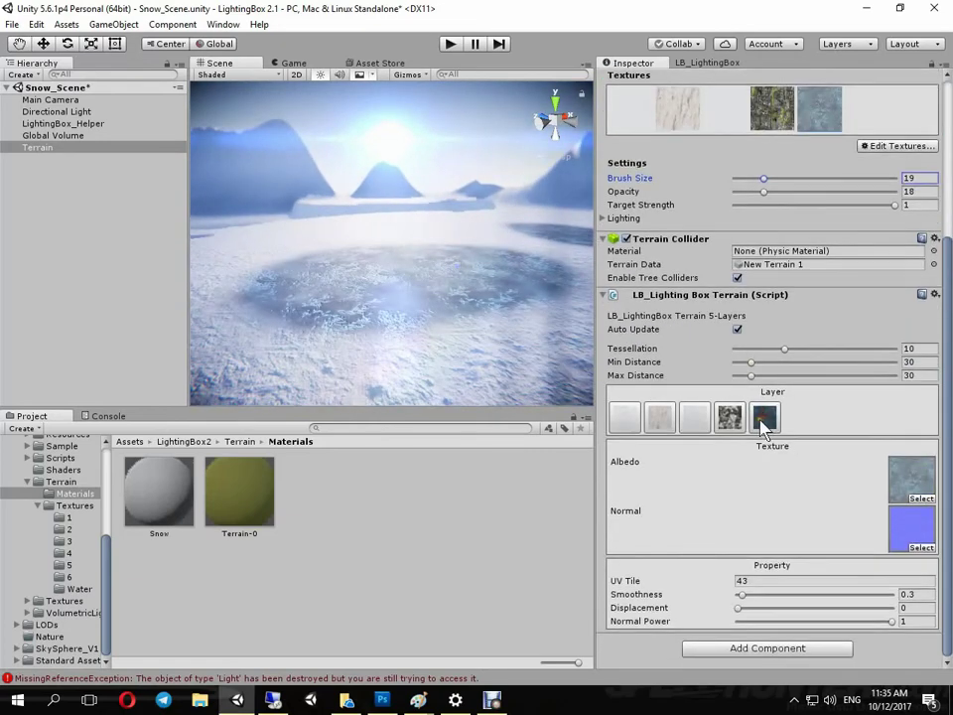
pyautogui.moveTo(761, 594); pyautogui.dragTo(781, 594)
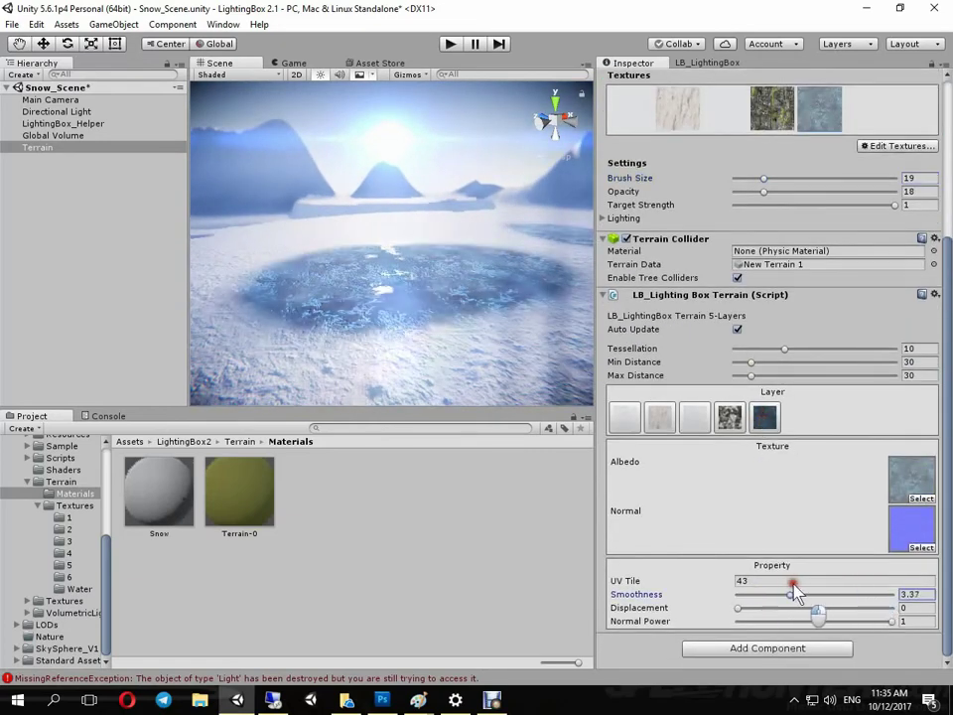
pyautogui.moveTo(501, 330); pyautogui.dragTo(501, 304, button='right')
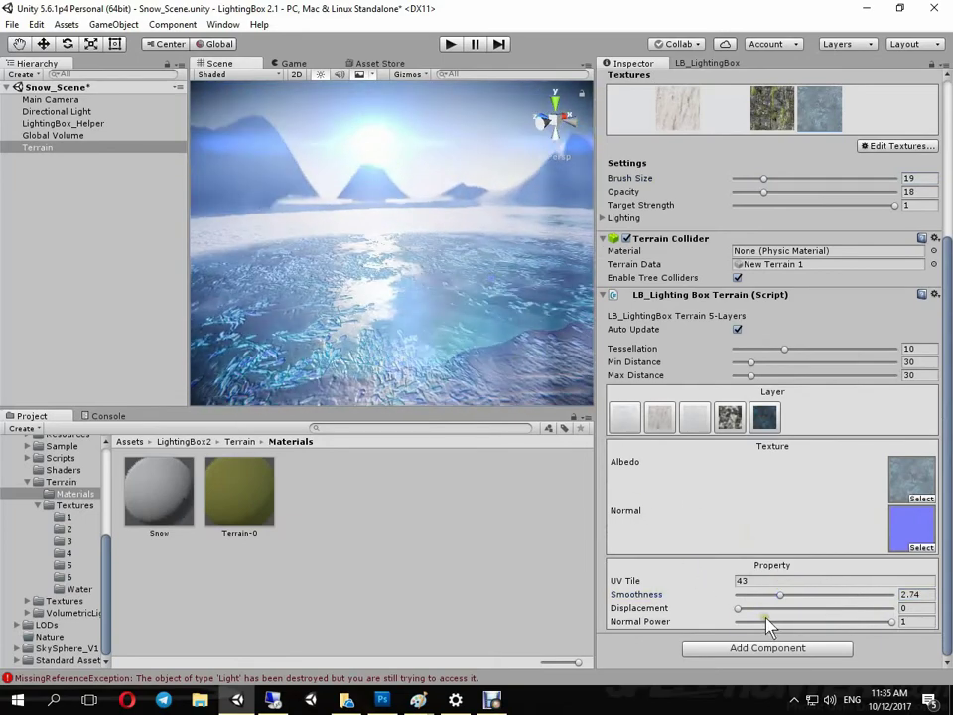
pyautogui.moveTo(767, 623); pyautogui.dragTo(707, 621)
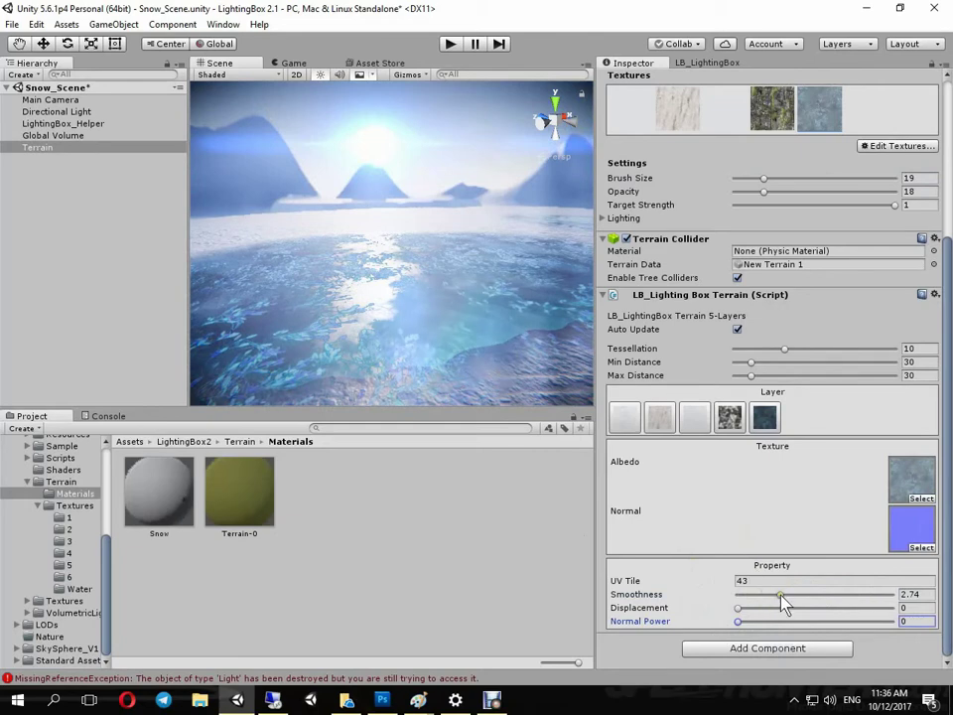
pyautogui.moveTo(781, 594); pyautogui.dragTo(785, 594)
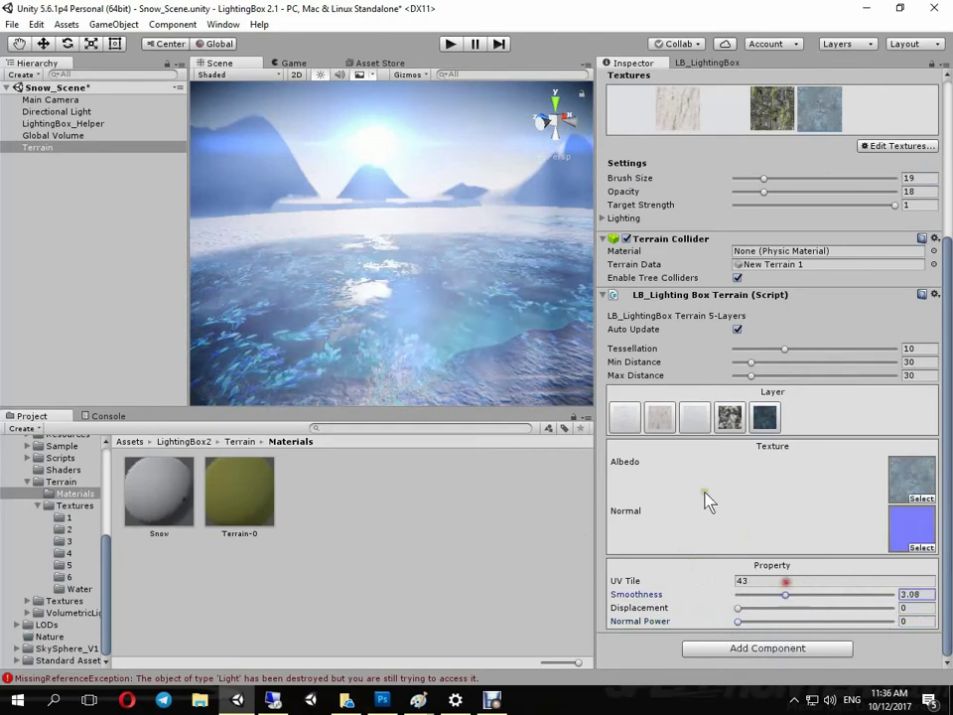
pyautogui.moveTo(477, 315); pyautogui.dragTo(475, 266, button='right')
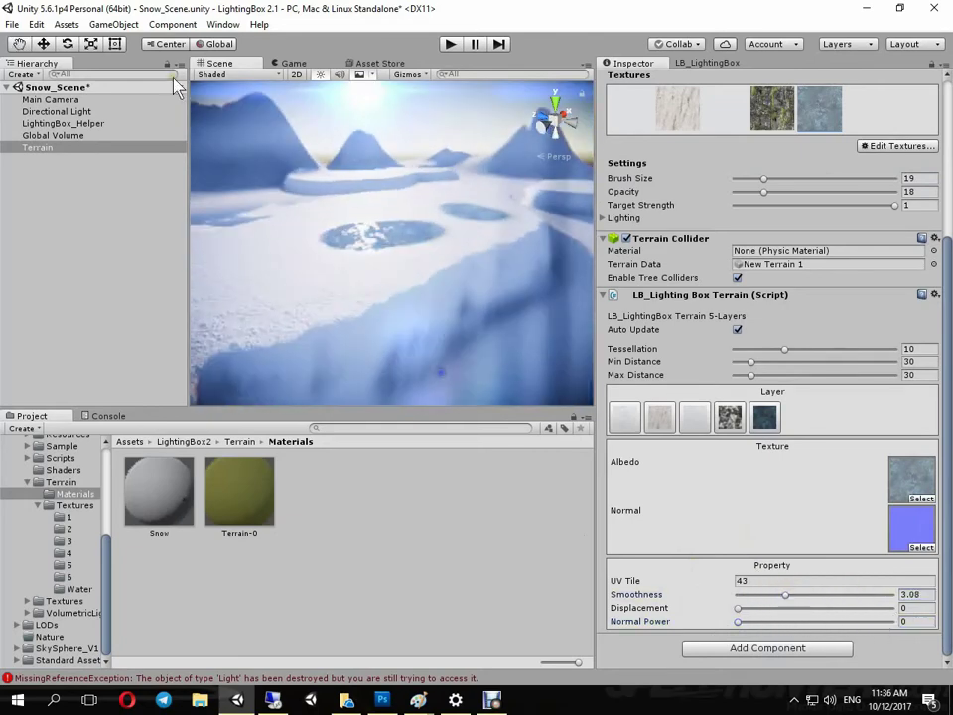
# Create a Reflection Probe with a 1000 × 300 × 1000 box size.
pyautogui.click(114, 23)
pyautogui.moveTo(290, 106)
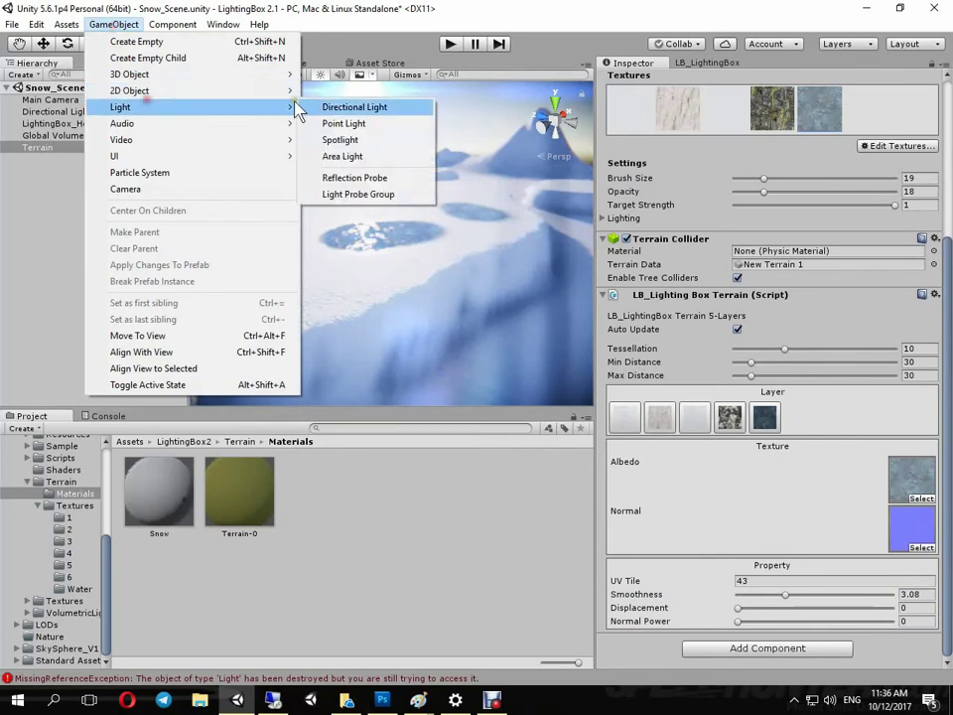
pyautogui.click(344, 179)
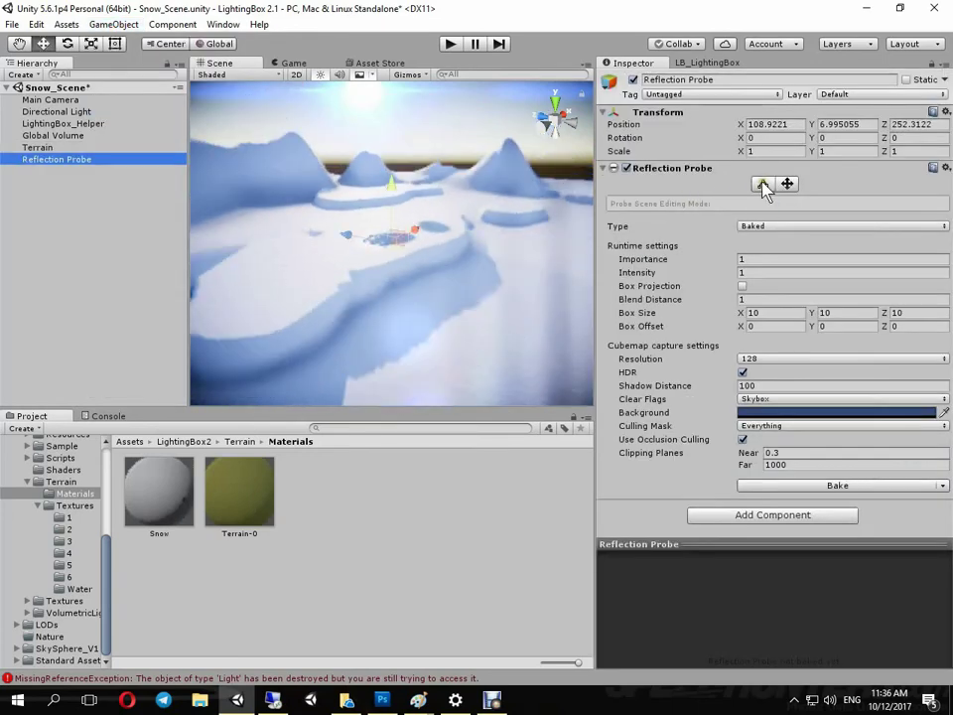
pyautogui.click(763, 185)
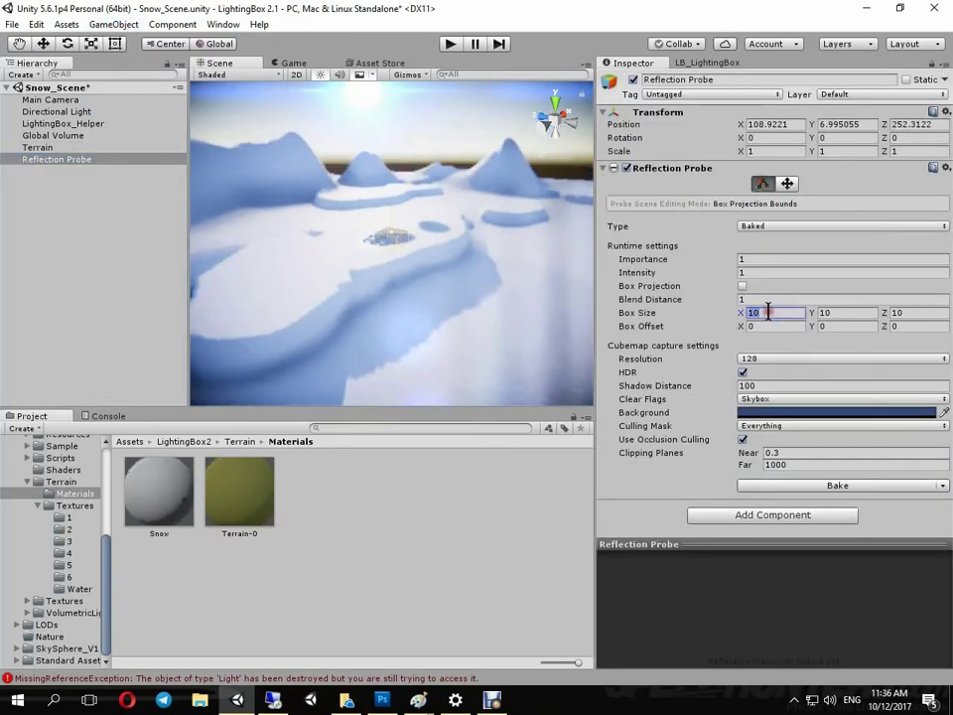
pyautogui.click(777, 313)
pyautogui.write('11000')
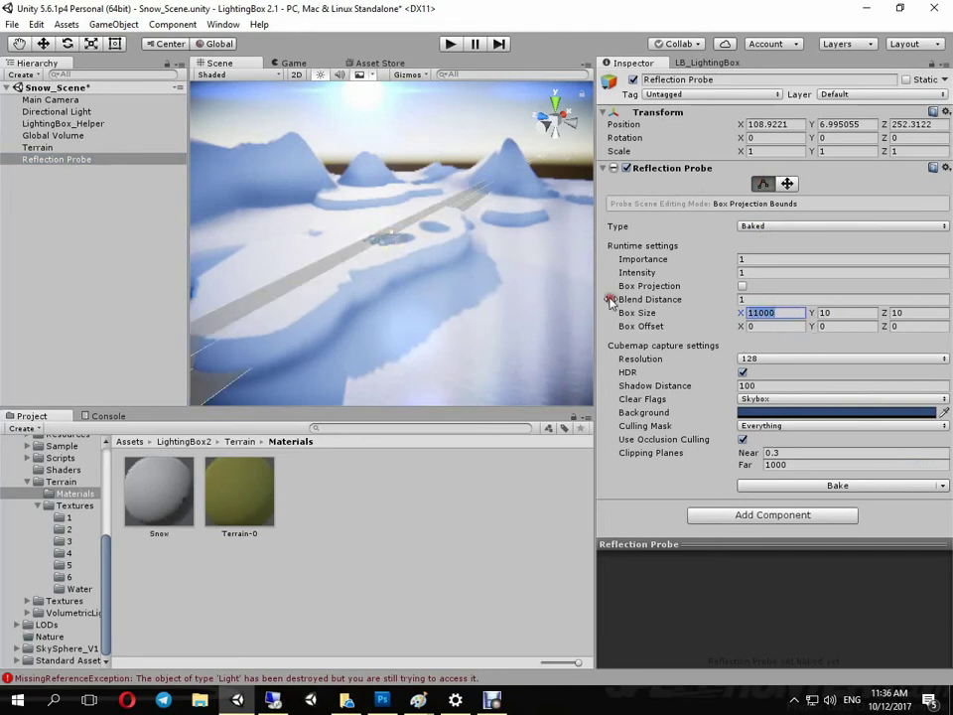
pyautogui.write('1000')
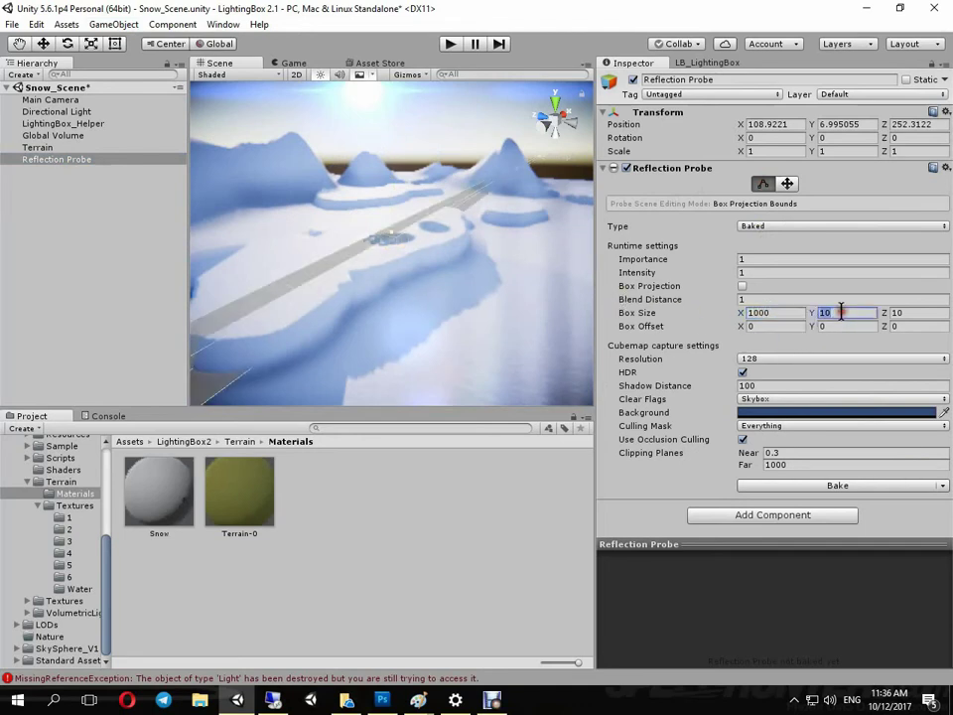
pyautogui.write('300')
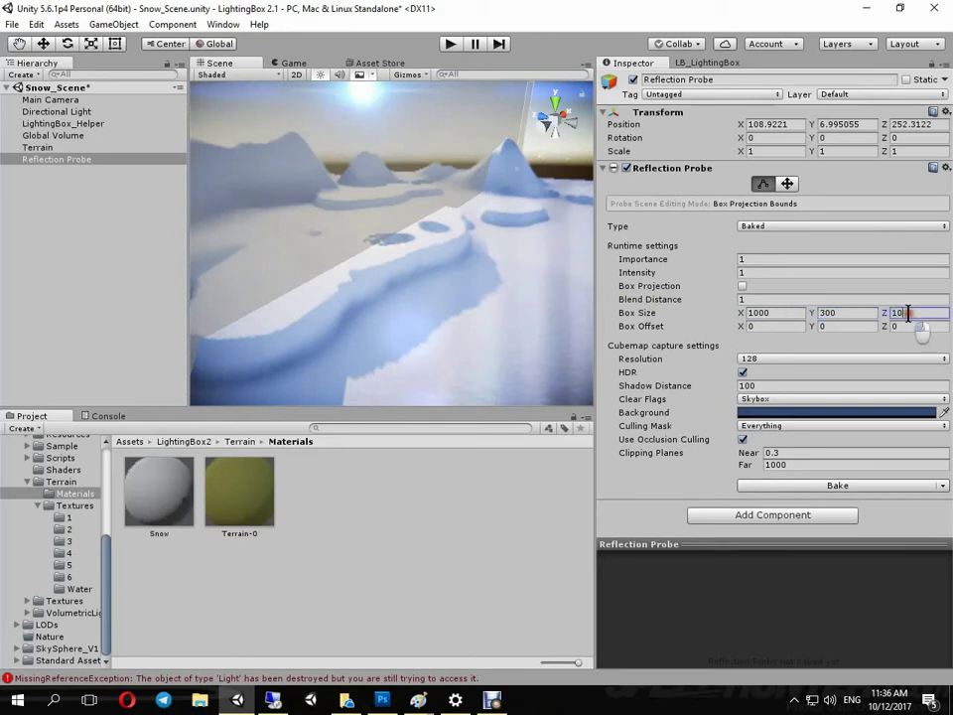
pyautogui.write('000')
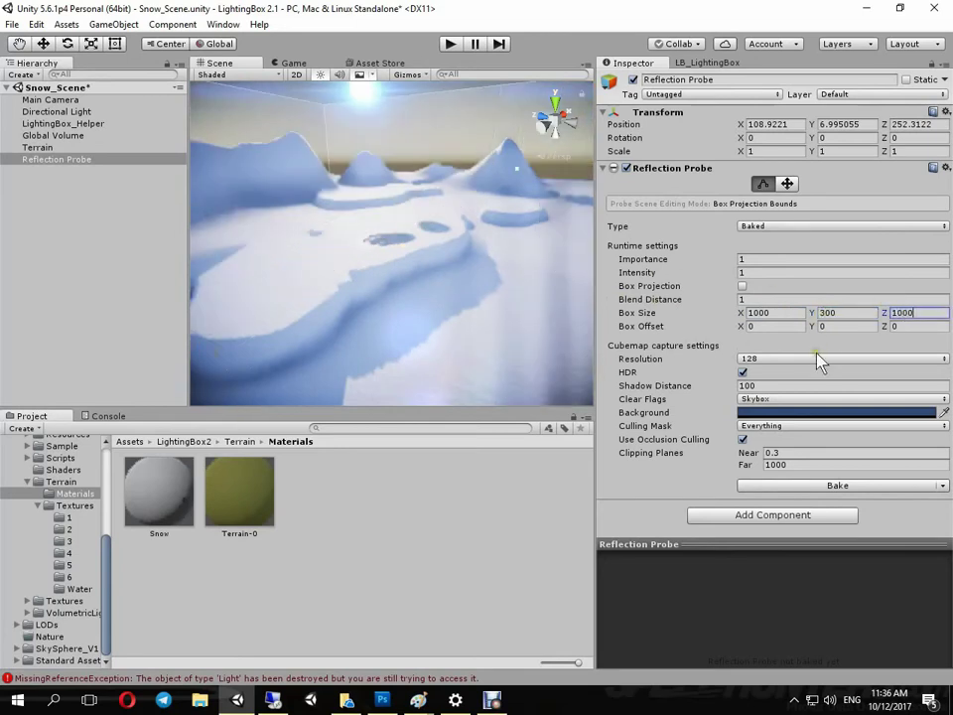
# Make the probe Realtime with 1024 resolution.
pyautogui.click(772, 275)
pyautogui.click(769, 391)
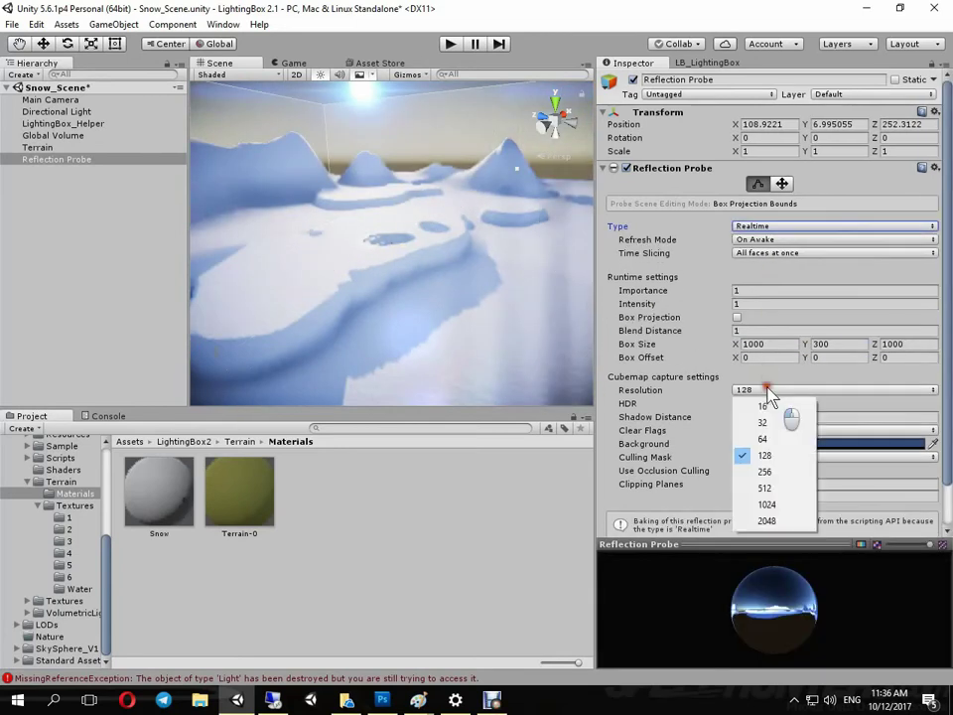
pyautogui.click(770, 505)
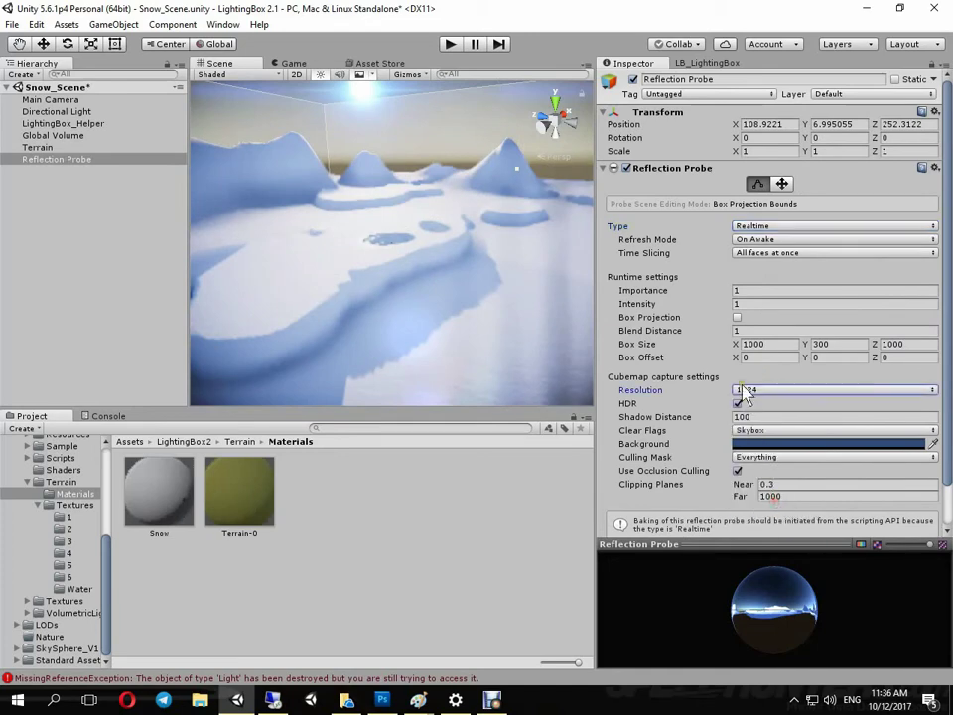
pyautogui.moveTo(444, 301)
pyautogui.mouseDown(button='right')
pyautogui.moveTo(406, 300)
pyautogui.moveTo(415, 160)
pyautogui.mouseUp(button='right')
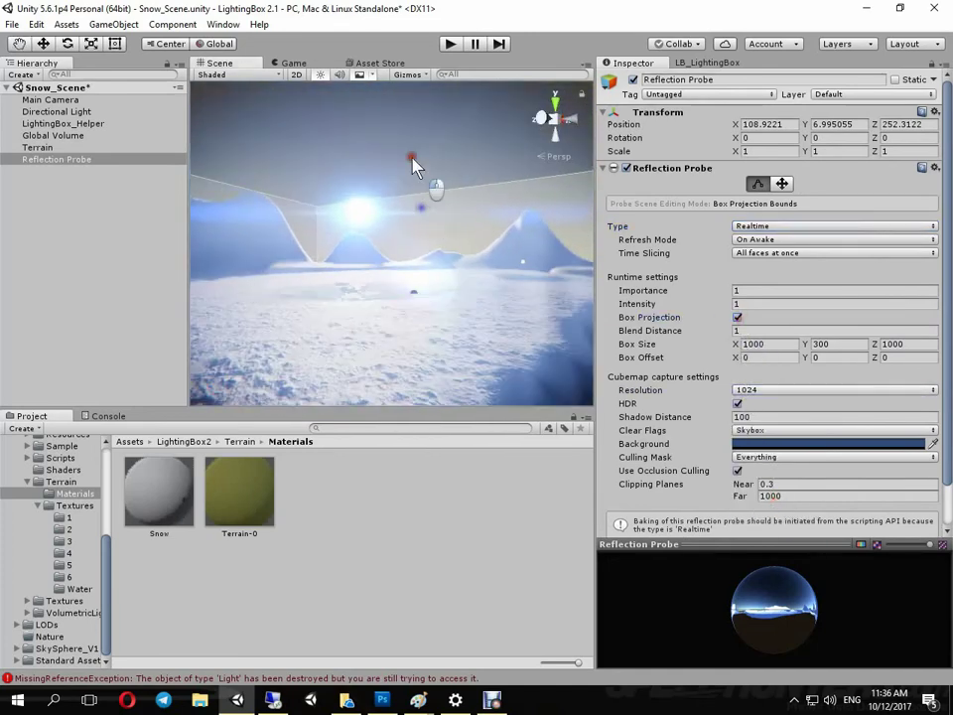
pyautogui.click(415, 160)
pyautogui.moveTo(404, 262)
pyautogui.mouseDown(button='right')
pyautogui.moveTo(663, 293)
pyautogui.moveTo(396, 327)
pyautogui.mouseUp(button='right')
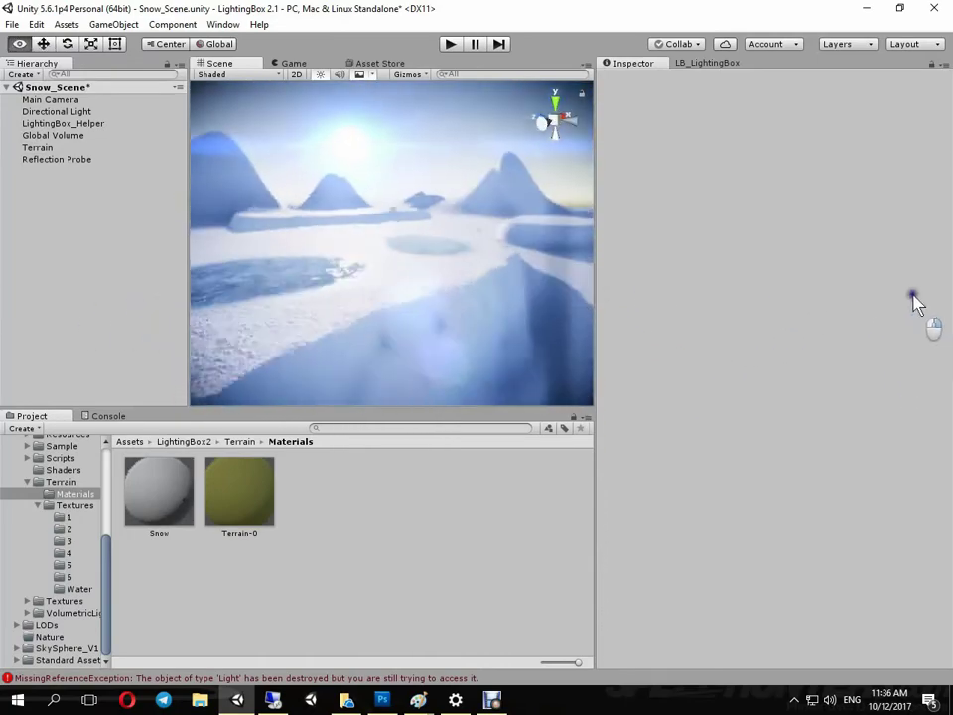
# Open the Lighting Box colour grading settings and test bloom, leaving it off.
pyautogui.moveTo(395, 327); pyautogui.dragTo(919, 287, button='right')
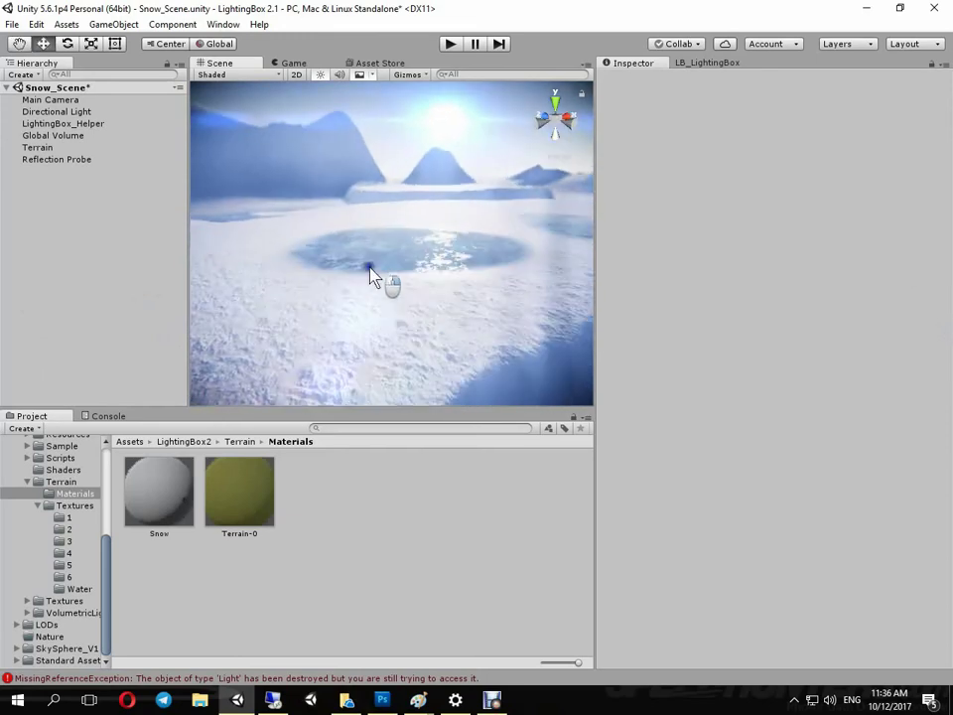
pyautogui.moveTo(472, 246)
pyautogui.mouseDown(button='right')
pyautogui.moveTo(331, 250)
pyautogui.moveTo(342, 214)
pyautogui.mouseUp(button='right')
pyautogui.click(93, 113)
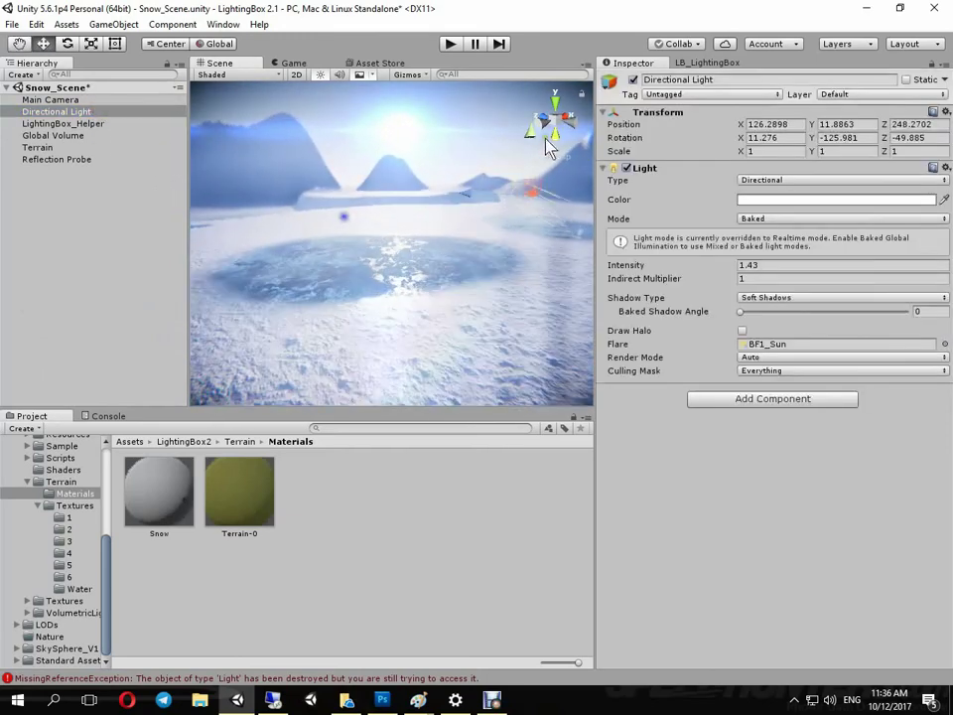
pyautogui.click(675, 65)
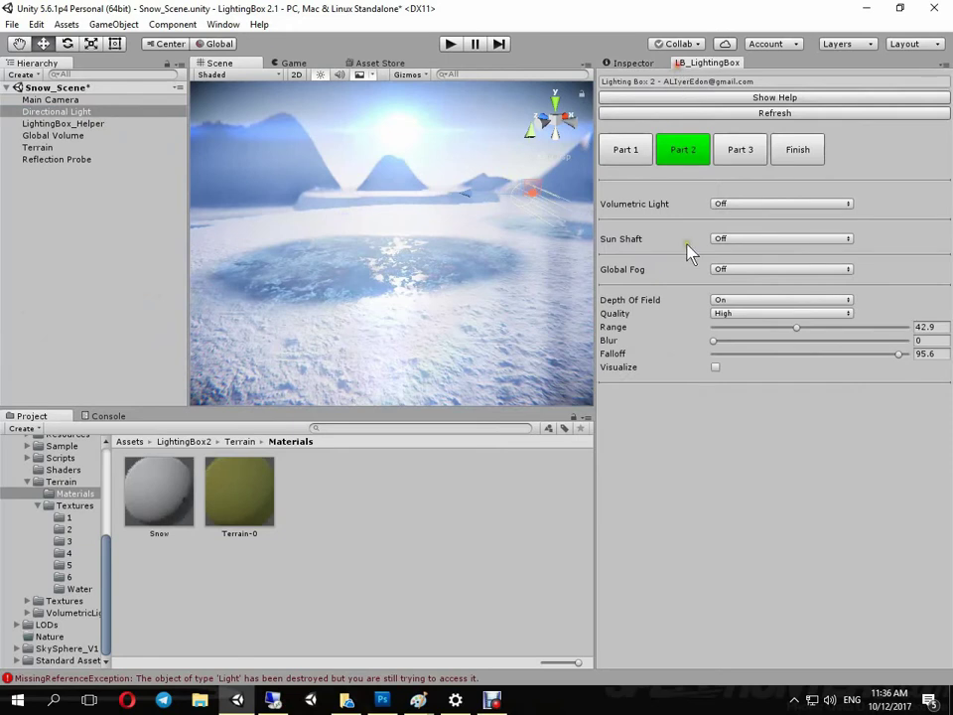
pyautogui.click(726, 149)
pyautogui.click(733, 337)
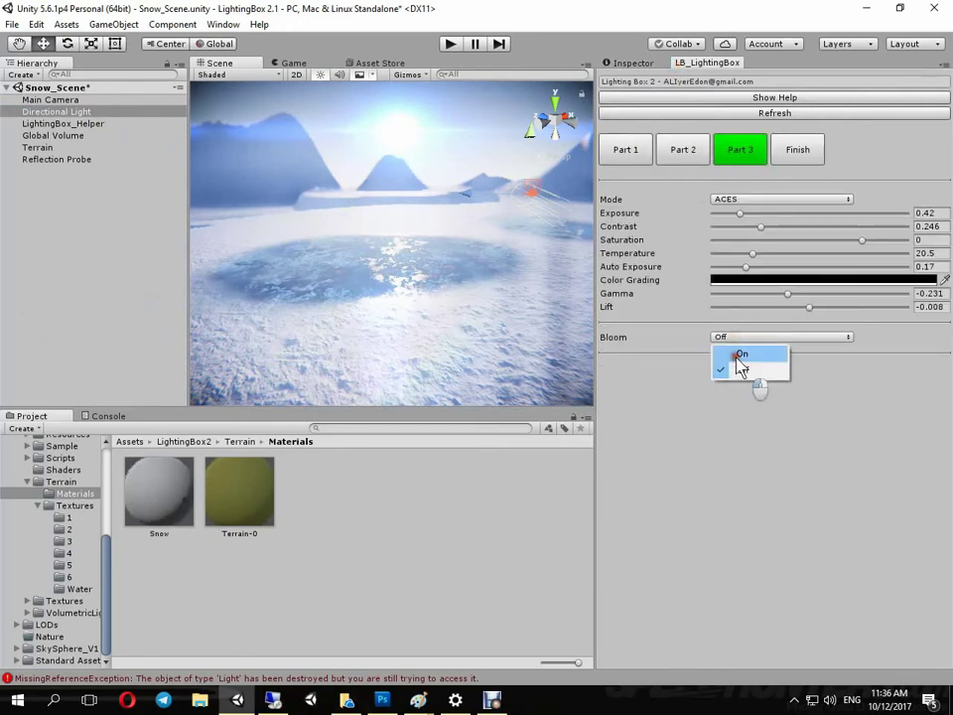
pyautogui.click(741, 355)
pyautogui.click(741, 338)
pyautogui.click(741, 368)
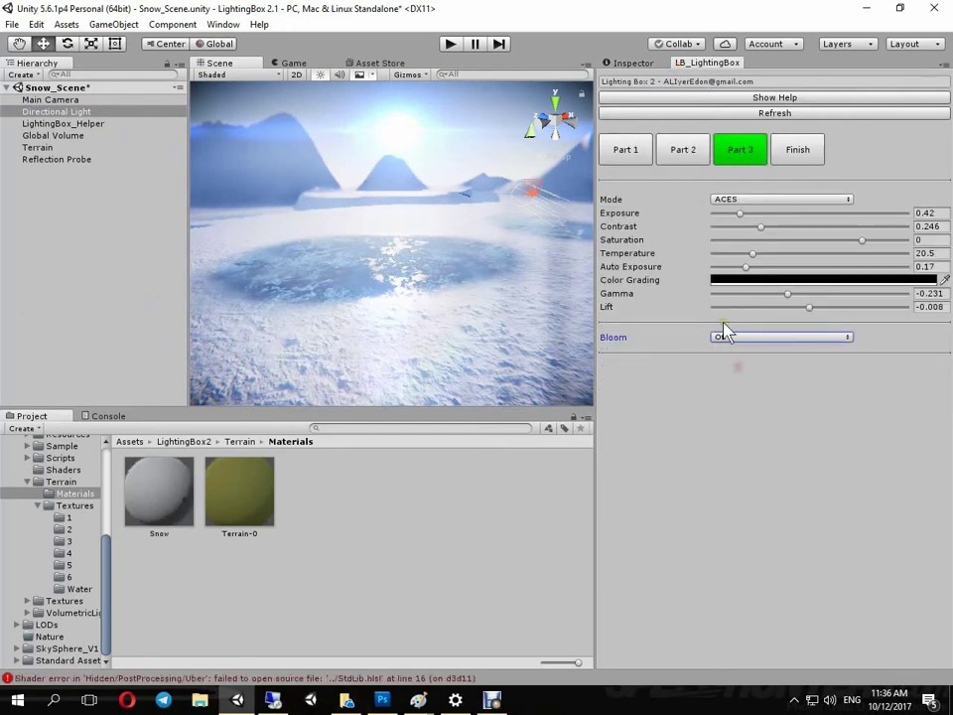
# Set ambient occlusion to Modern and turn Screen Space Reflections on.
pyautogui.click(782, 151)
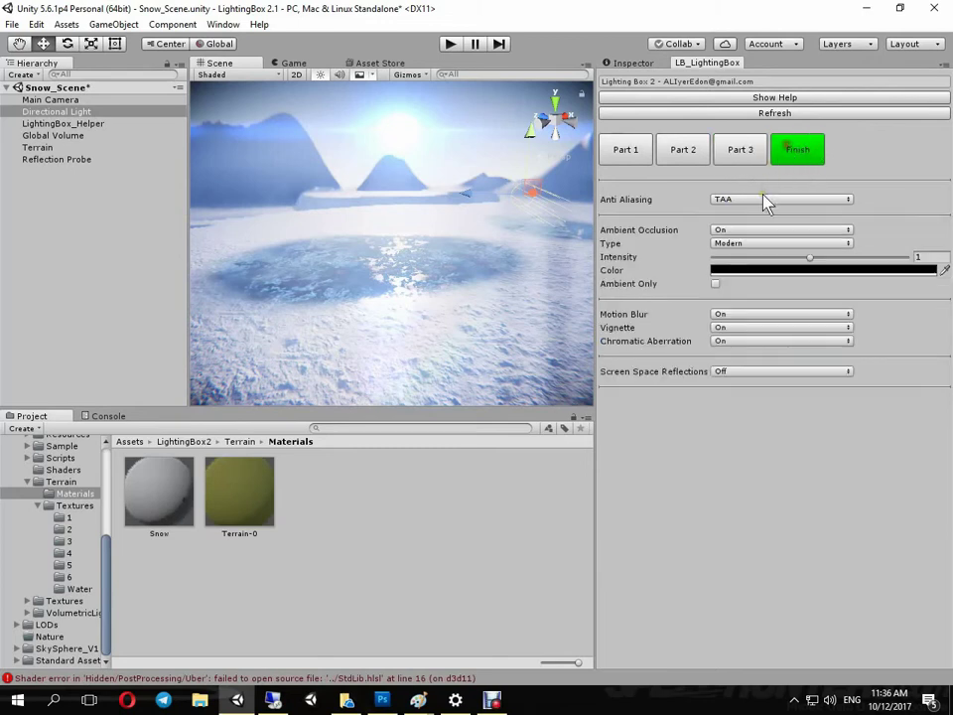
pyautogui.click(751, 243)
pyautogui.click(751, 261)
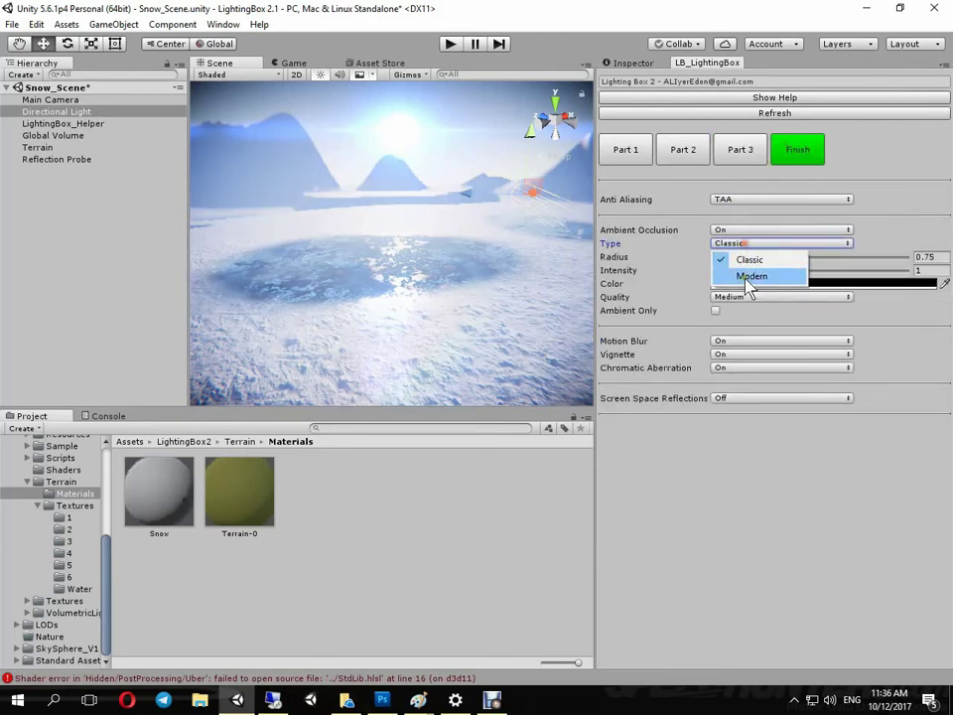
pyautogui.click(750, 277)
pyautogui.click(740, 371)
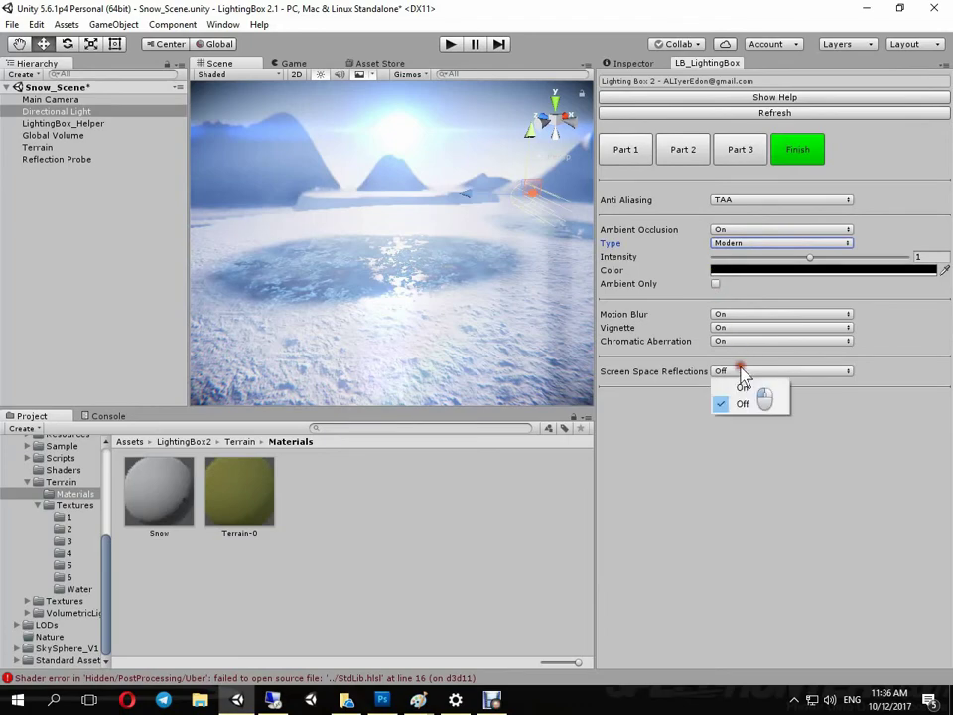
pyautogui.click(743, 388)
pyautogui.moveTo(570, 324)
pyautogui.mouseDown(button='right')
pyautogui.moveTo(554, 294)
pyautogui.moveTo(447, 243)
pyautogui.moveTo(538, 270)
pyautogui.moveTo(685, 337)
pyautogui.moveTo(846, 347)
pyautogui.moveTo(792, 359)
pyautogui.moveTo(631, 340)
pyautogui.moveTo(620, 358)
pyautogui.moveTo(432, 374)
pyautogui.moveTo(426, 271)
pyautogui.mouseUp(button='right')
# Create a 3D Plane, scale it over the whole terrain and sink it into the hollows.
pyautogui.scroll(3, 425, 270)
pyautogui.click(113, 24)
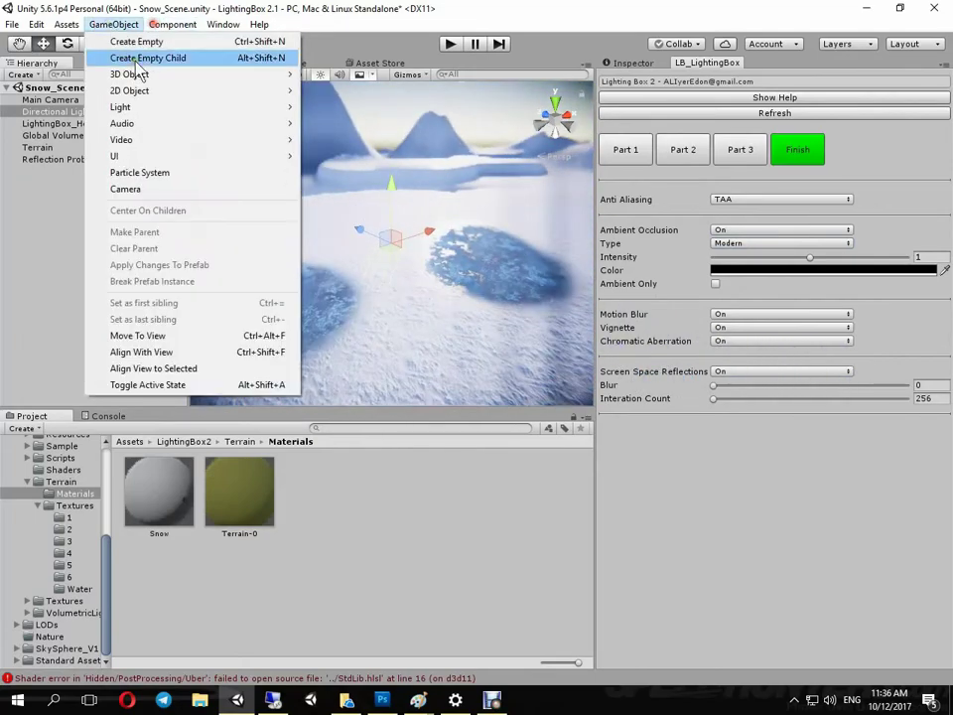
pyautogui.moveTo(134, 75)
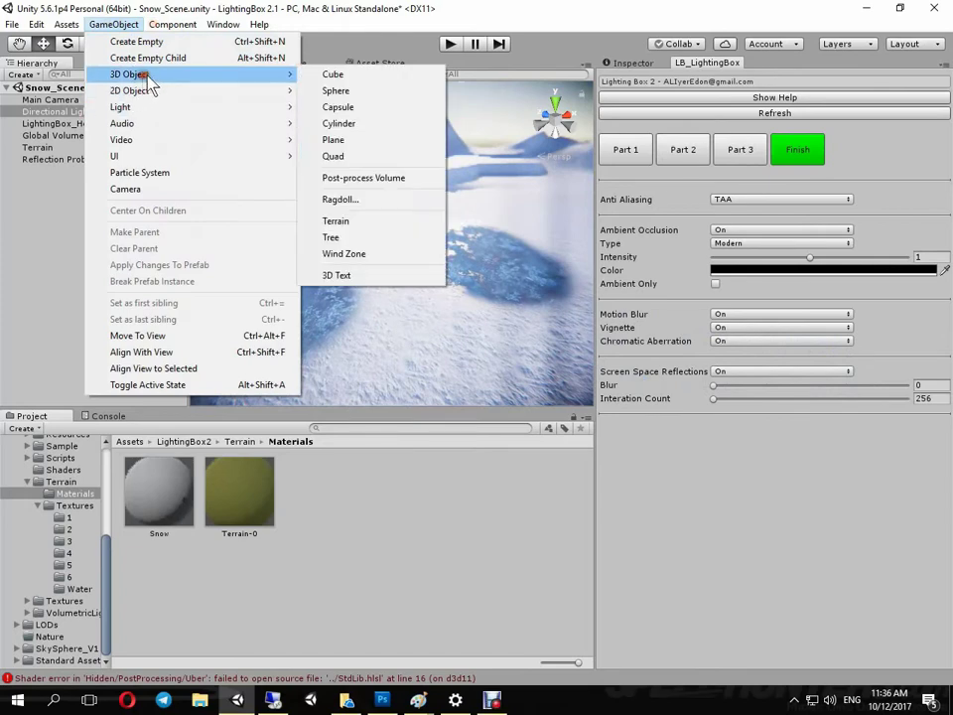
pyautogui.click(337, 144)
pyautogui.scroll(-3, 473, 294)
pyautogui.scroll(-2, 417, 297)
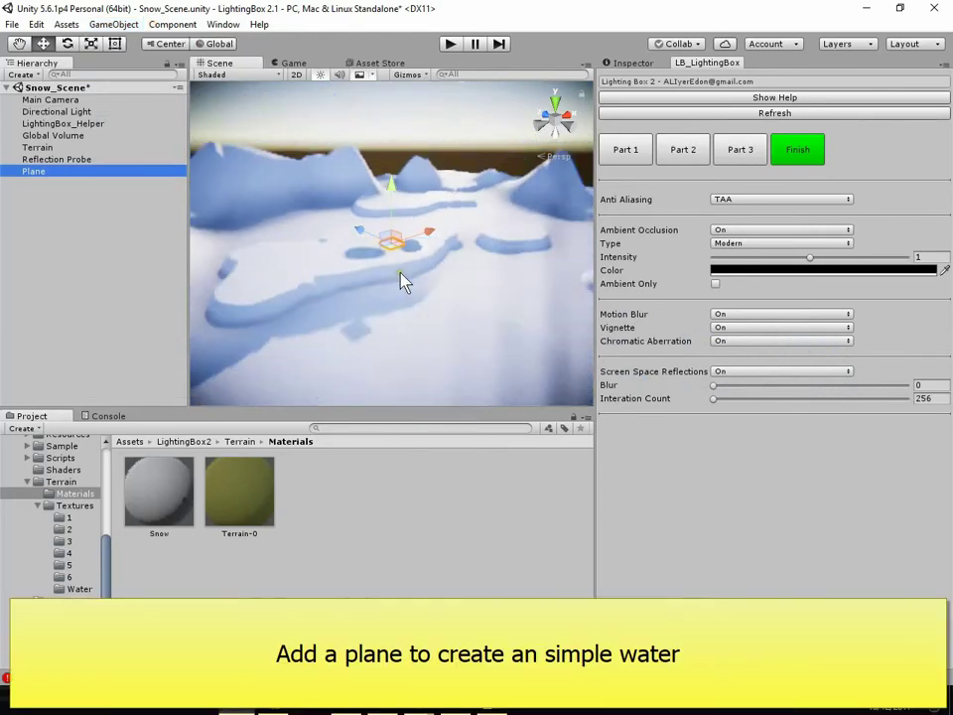
pyautogui.moveTo(557, 243); pyautogui.dragTo(569, 244)
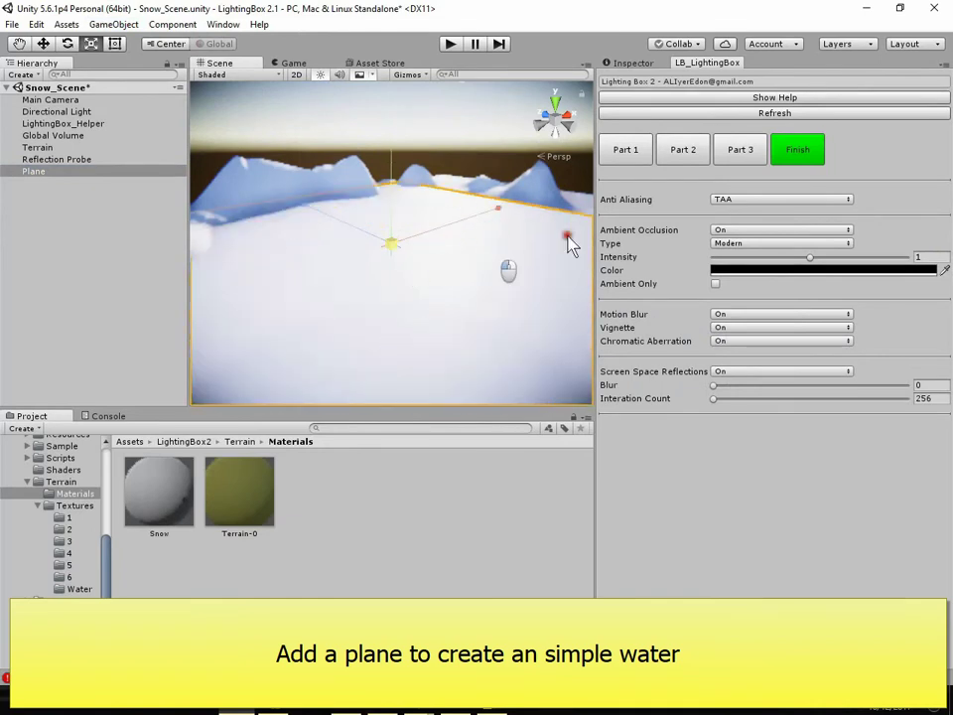
pyautogui.press('w')
pyautogui.moveTo(415, 212); pyautogui.dragTo(389, 213)
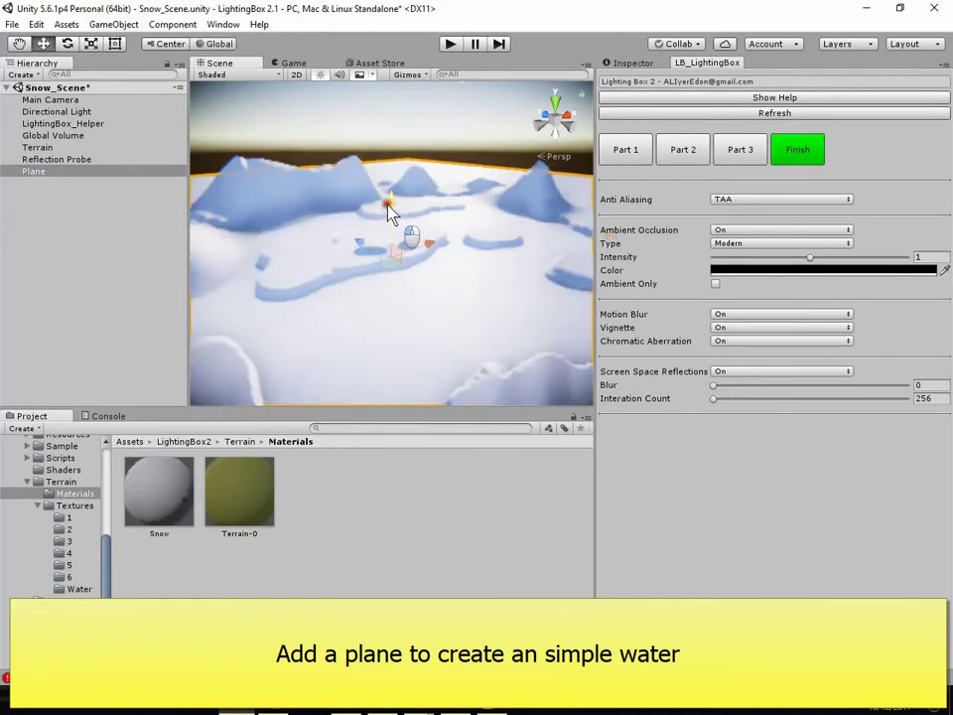
pyautogui.rightClick(353, 495)
# Create a material named Water in Materials and apply it to the plane.
pyautogui.moveTo(417, 231)
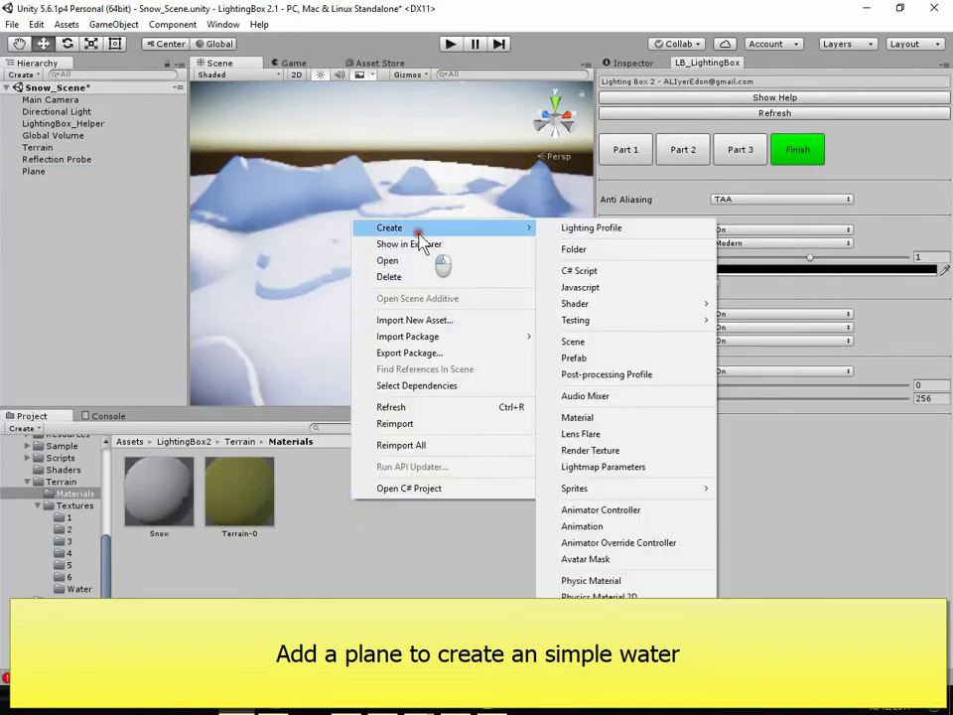
pyautogui.click(626, 418)
pyautogui.write('Water')
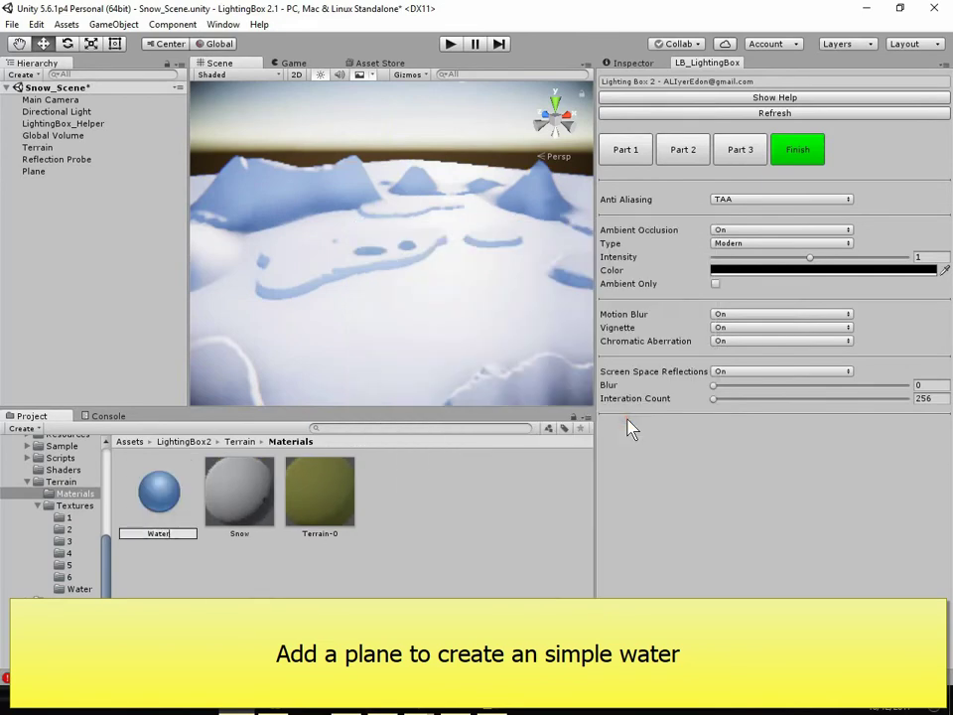
pyautogui.press('Return')
pyautogui.moveTo(396, 340); pyautogui.dragTo(444, 306)
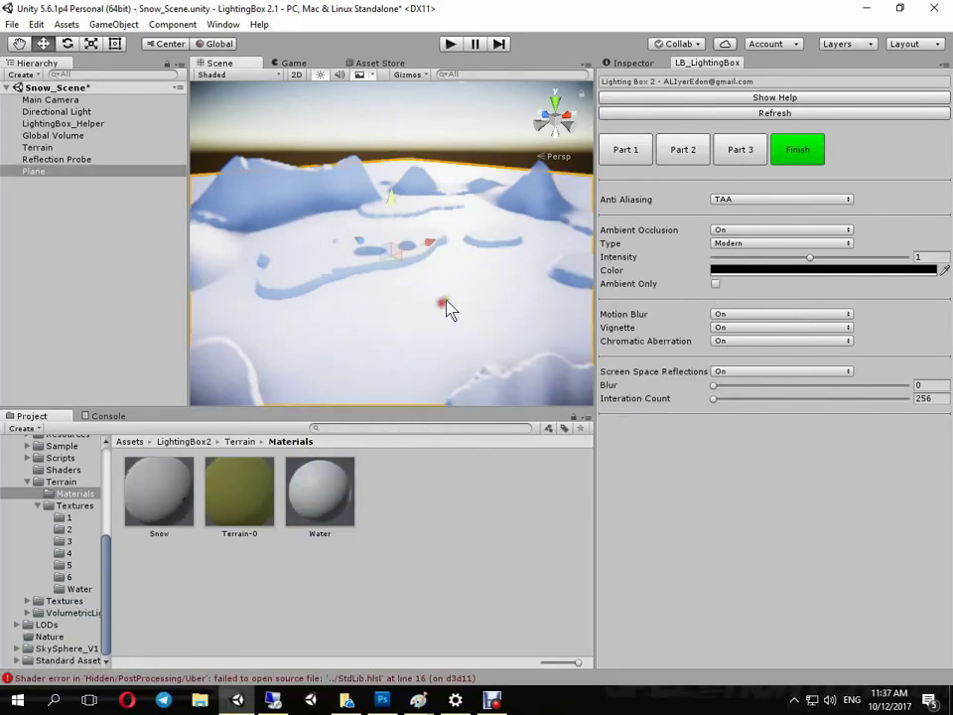
pyautogui.click(638, 62)
pyautogui.click(752, 373)
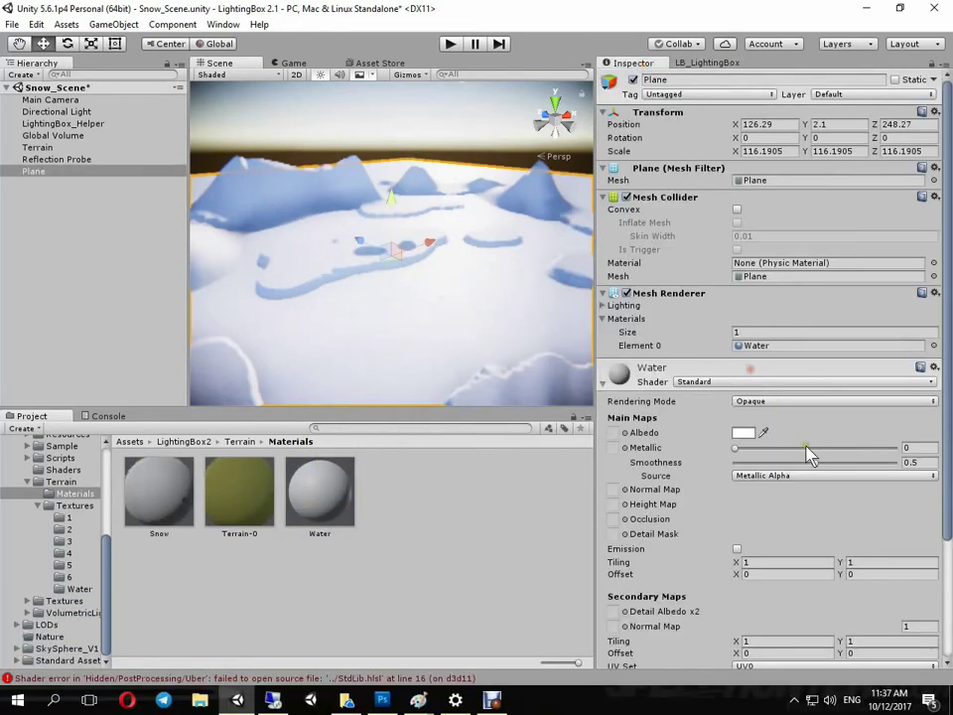
# Make the Water material metallic and tint its albedo light blue (BADDFF).
pyautogui.keyDown('alt'); pyautogui.moveTo(507, 334); pyautogui.dragTo(463, 389); pyautogui.keyUp('alt')
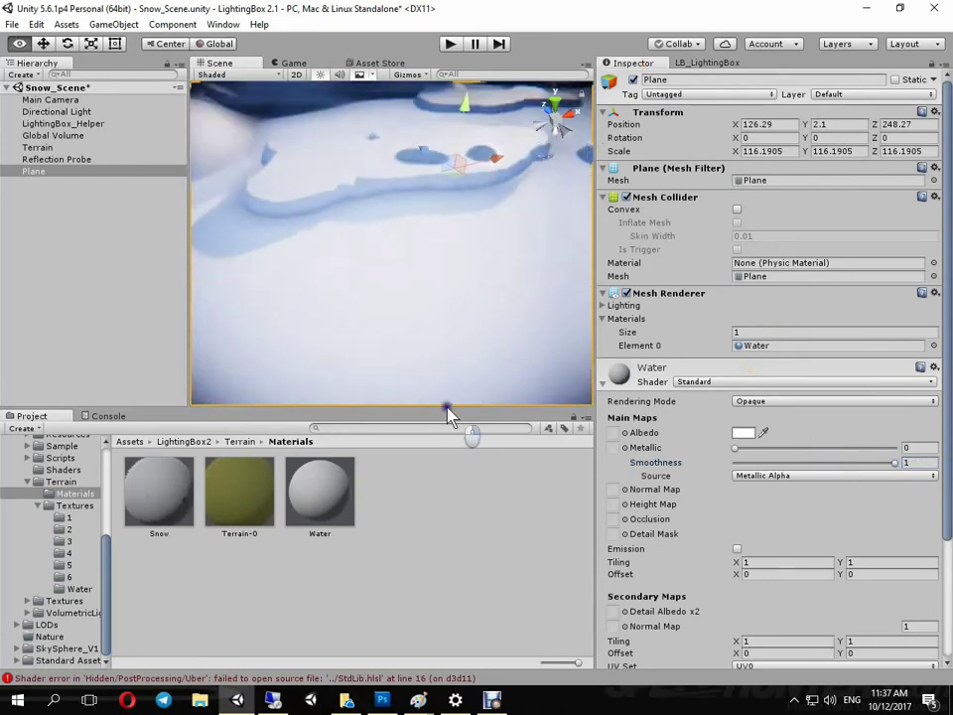
pyautogui.moveTo(740, 448); pyautogui.dragTo(931, 447)
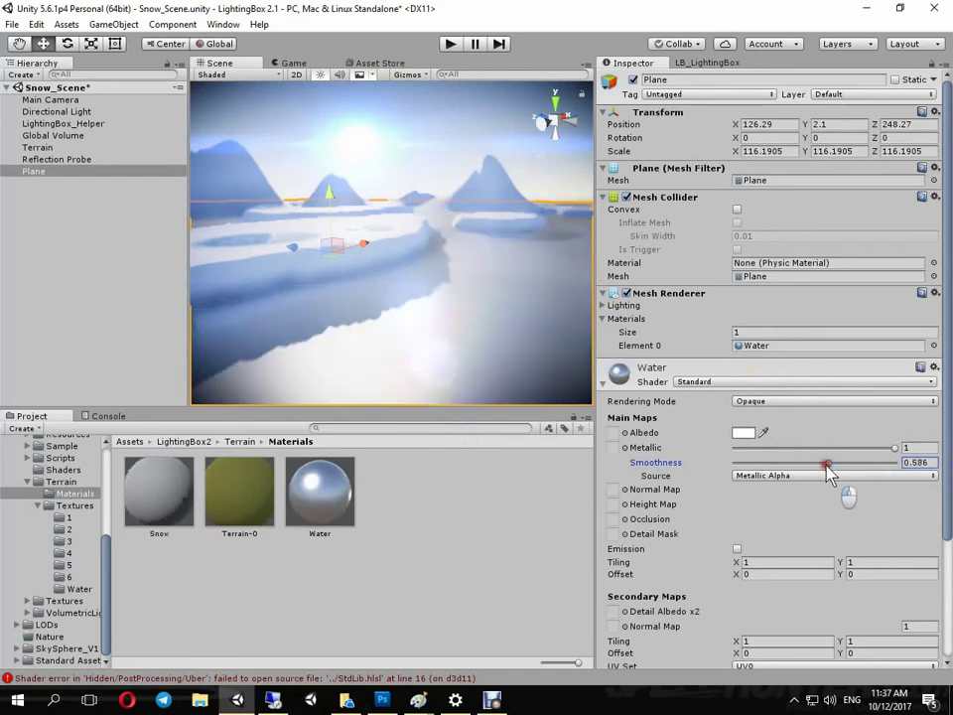
pyautogui.moveTo(504, 362)
pyautogui.keyDown('alt'); pyautogui.mouseDown()
pyautogui.moveTo(576, 349)
pyautogui.moveTo(430, 260)
pyautogui.mouseUp(); pyautogui.keyUp('alt')
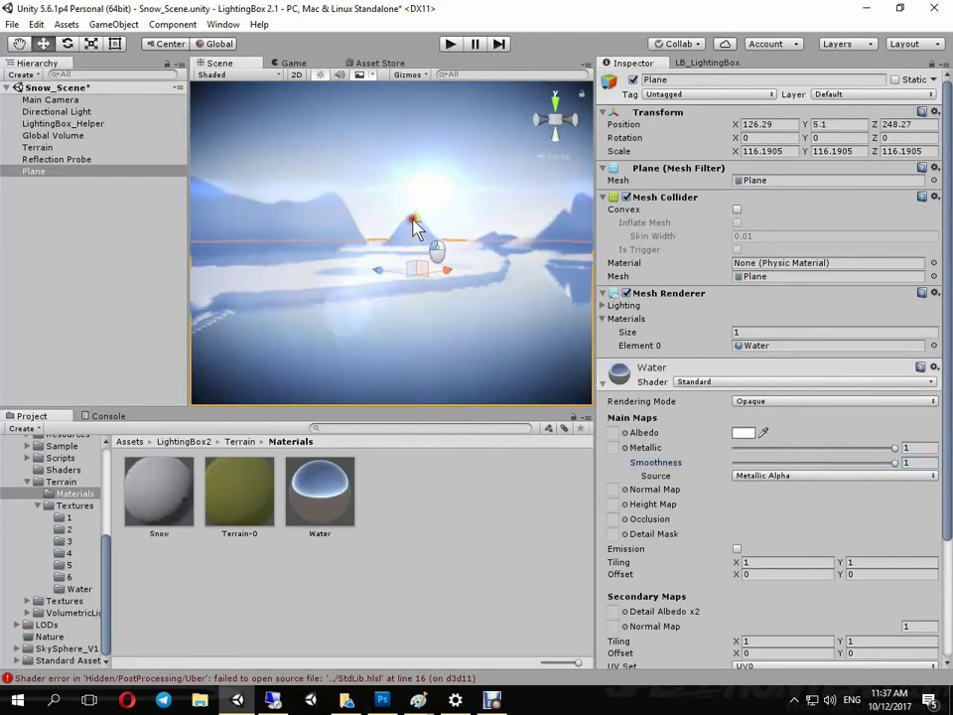
pyautogui.click(364, 255)
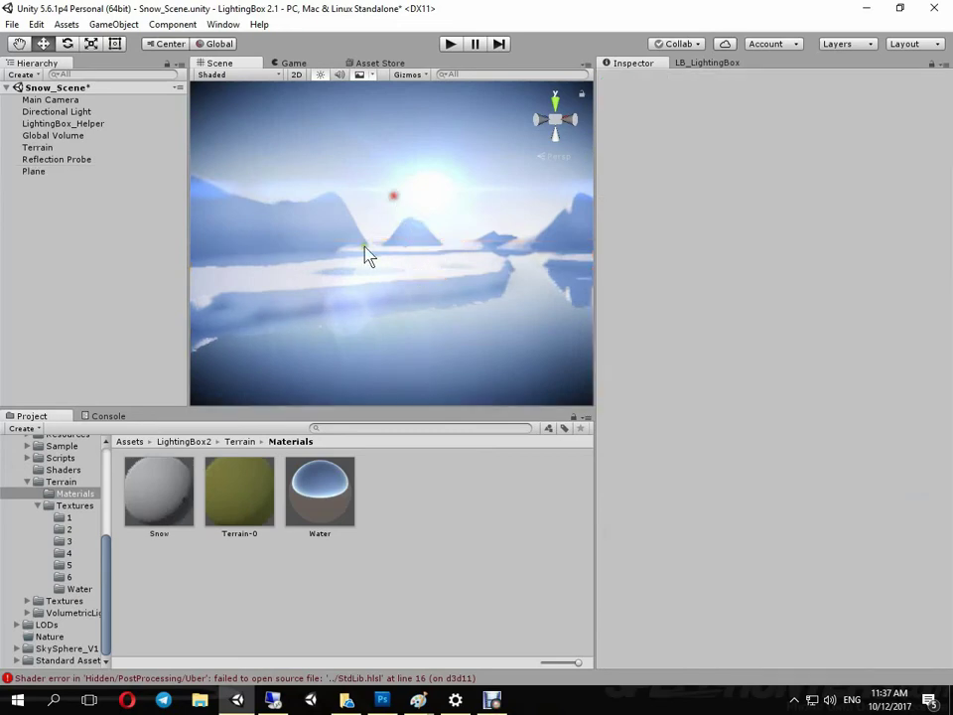
pyautogui.moveTo(364, 256)
pyautogui.keyDown('alt'); pyautogui.mouseDown()
pyautogui.moveTo(637, 343)
pyautogui.moveTo(479, 324)
pyautogui.mouseUp(); pyautogui.keyUp('alt')
pyautogui.click(466, 270)
pyautogui.click(733, 434)
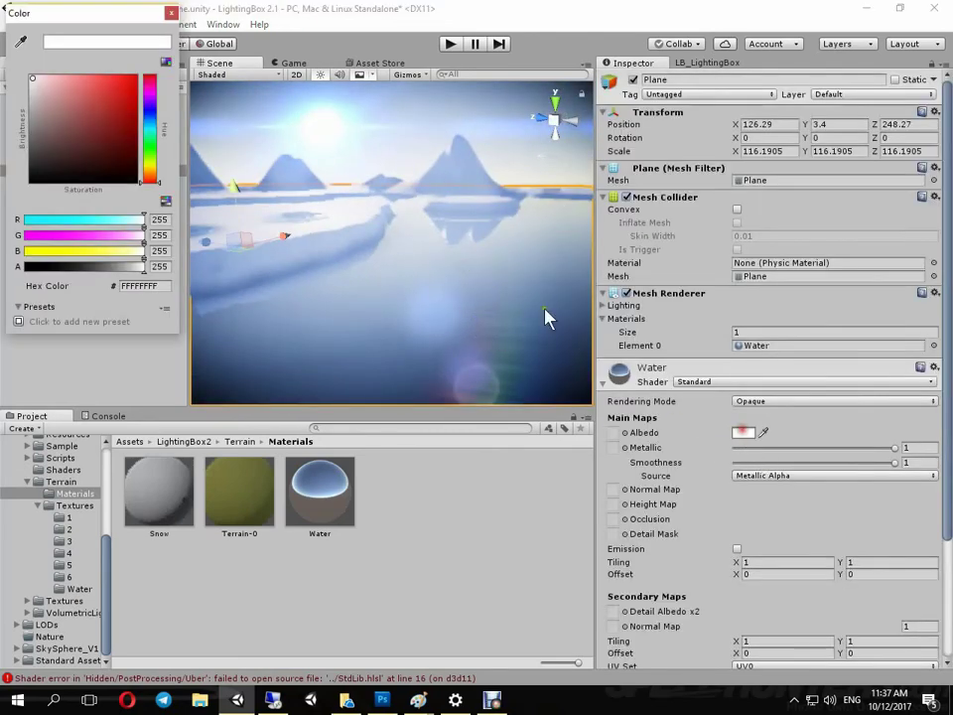
pyautogui.moveTo(149, 147); pyautogui.dragTo(153, 128)
pyautogui.moveTo(57, 89)
pyautogui.mouseDown()
pyautogui.moveTo(85, 75)
pyautogui.moveTo(67, 76)
pyautogui.mouseUp()
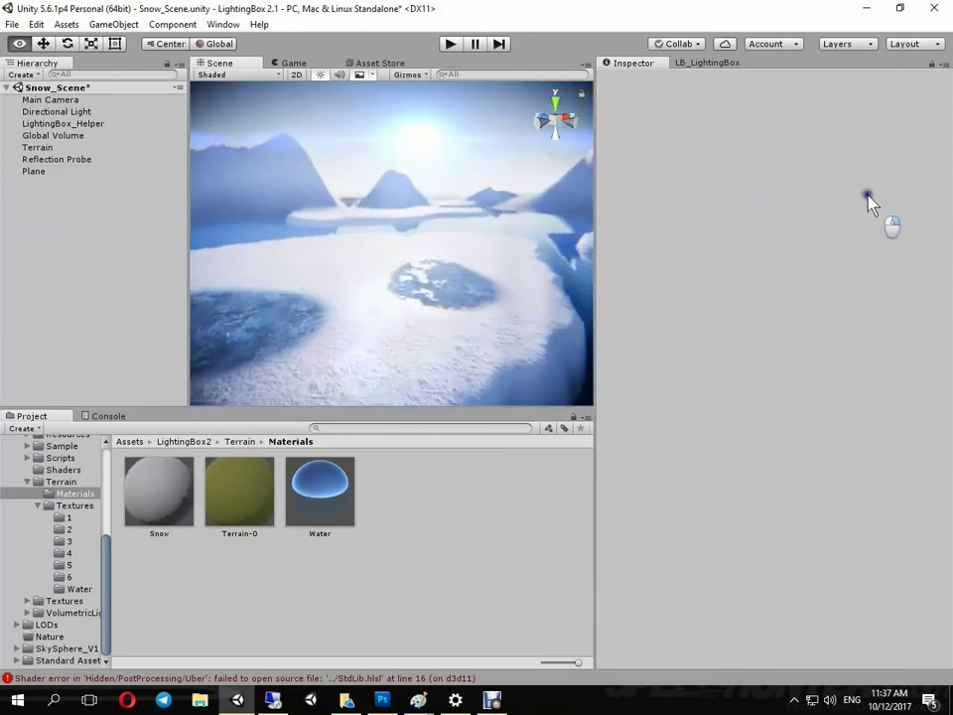
# Change the Lighting Box Part 1 ambient colour to pale blue 9EBCEE.
pyautogui.click(689, 62)
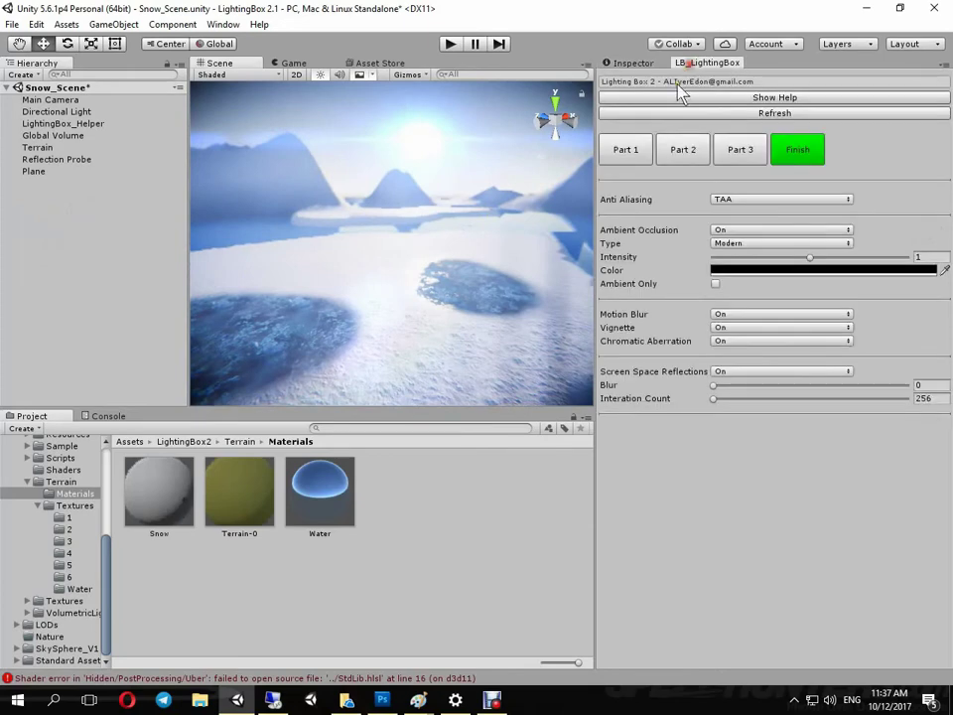
pyautogui.click(626, 149)
pyautogui.moveTo(46, 117)
pyautogui.mouseDown()
pyautogui.moveTo(70, 84)
pyautogui.moveTo(67, 92)
pyautogui.mouseUp()
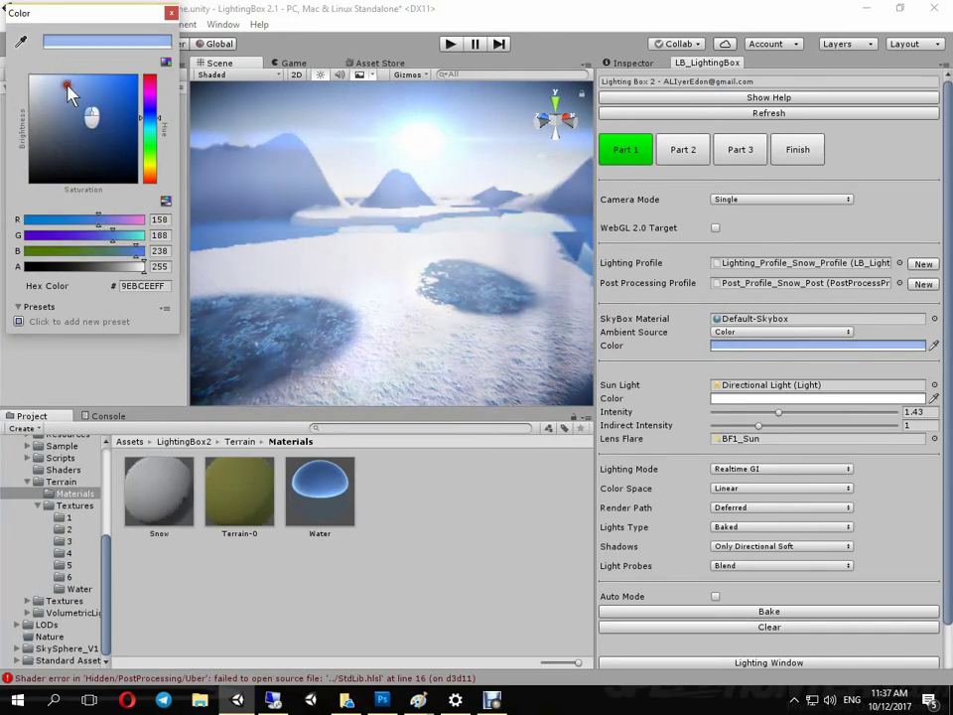
pyautogui.moveTo(390, 292)
pyautogui.mouseDown(button='right')
pyautogui.moveTo(829, 288)
pyautogui.moveTo(879, 270)
pyautogui.mouseUp(button='right')
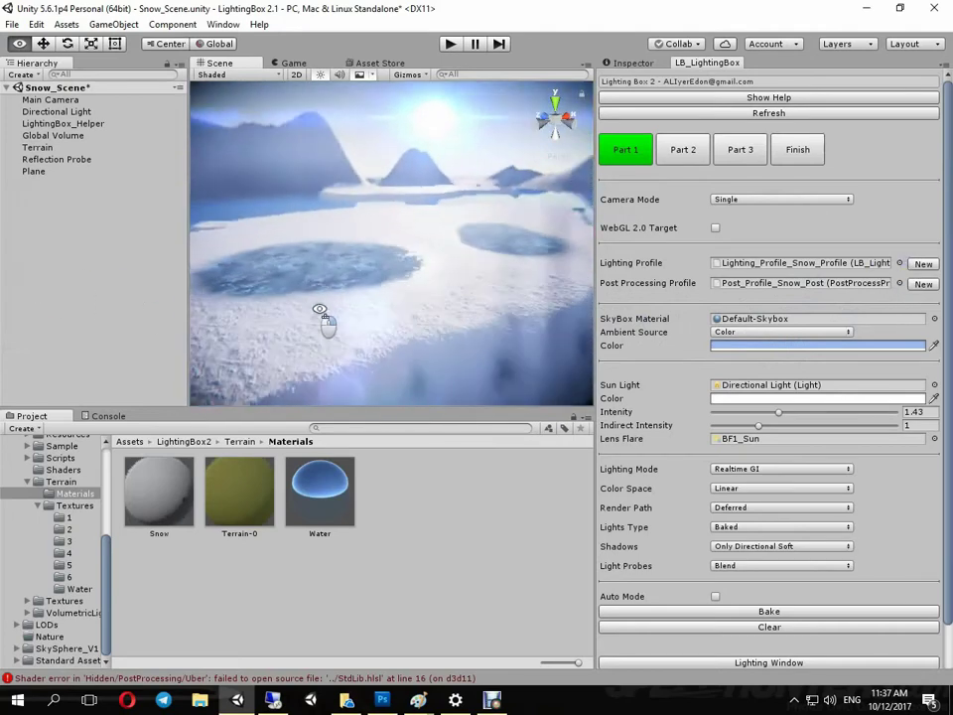
pyautogui.moveTo(879, 270); pyautogui.dragTo(419, 326, button='right')
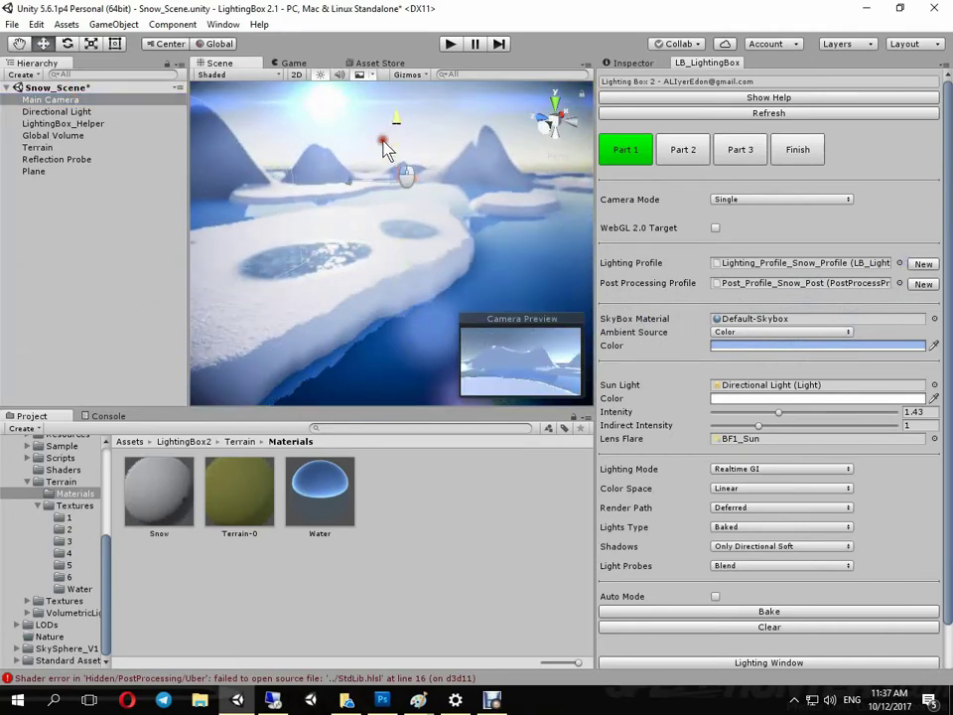
# Select the Main Camera with LB_Camera Move and enter Play mode.
pyautogui.click(643, 107)
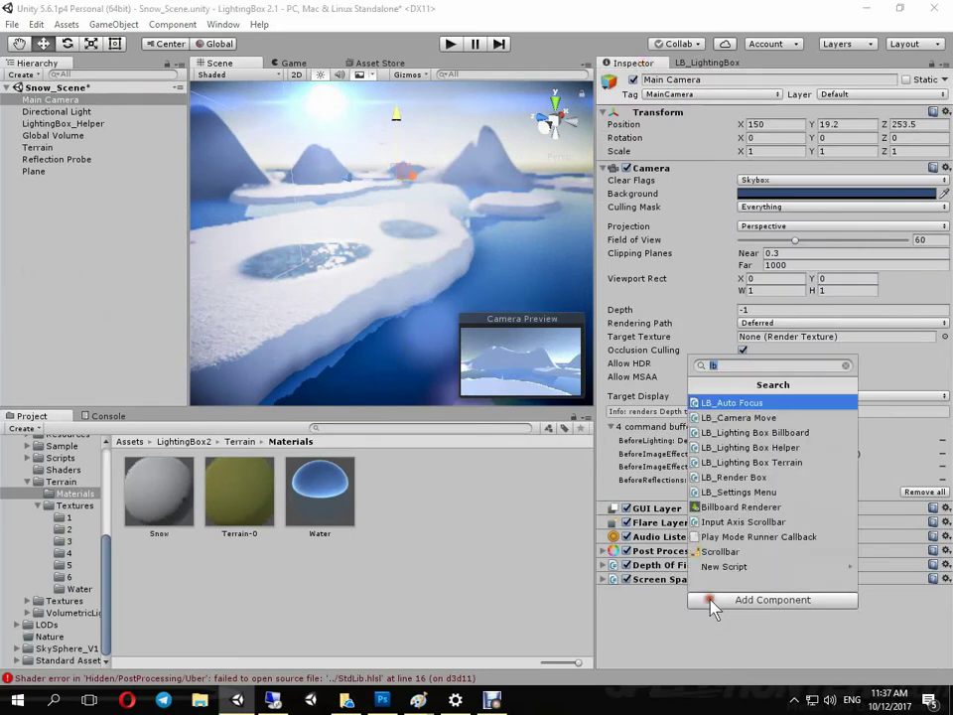
pyautogui.click(446, 48)
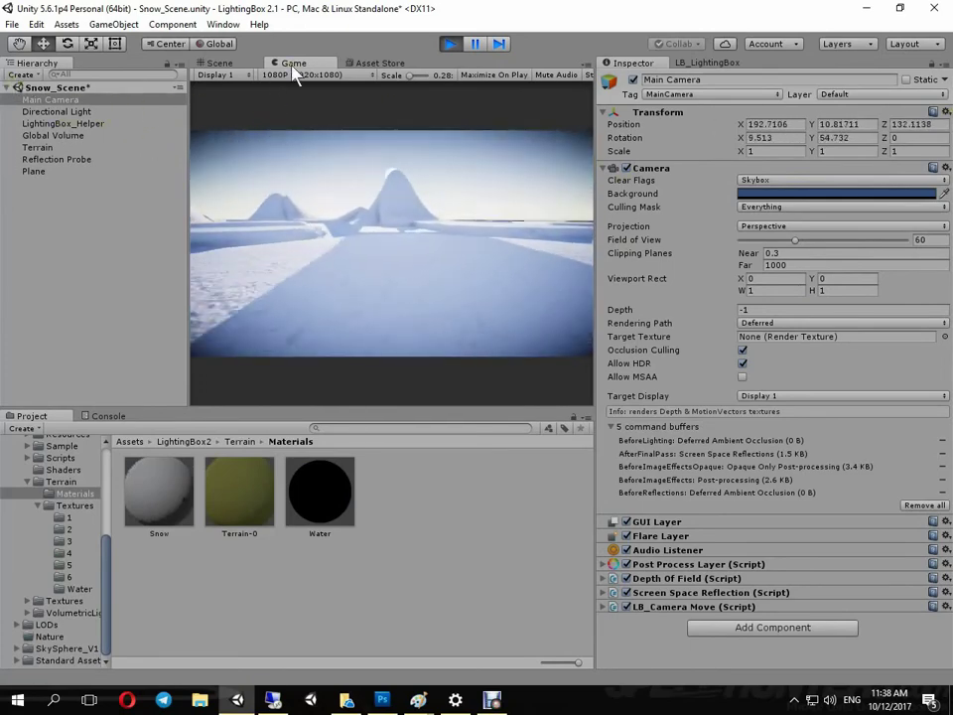
# Maximize the Game view from its tab menu to fly around full-size.
pyautogui.rightClick(296, 63)
pyautogui.click(323, 107)
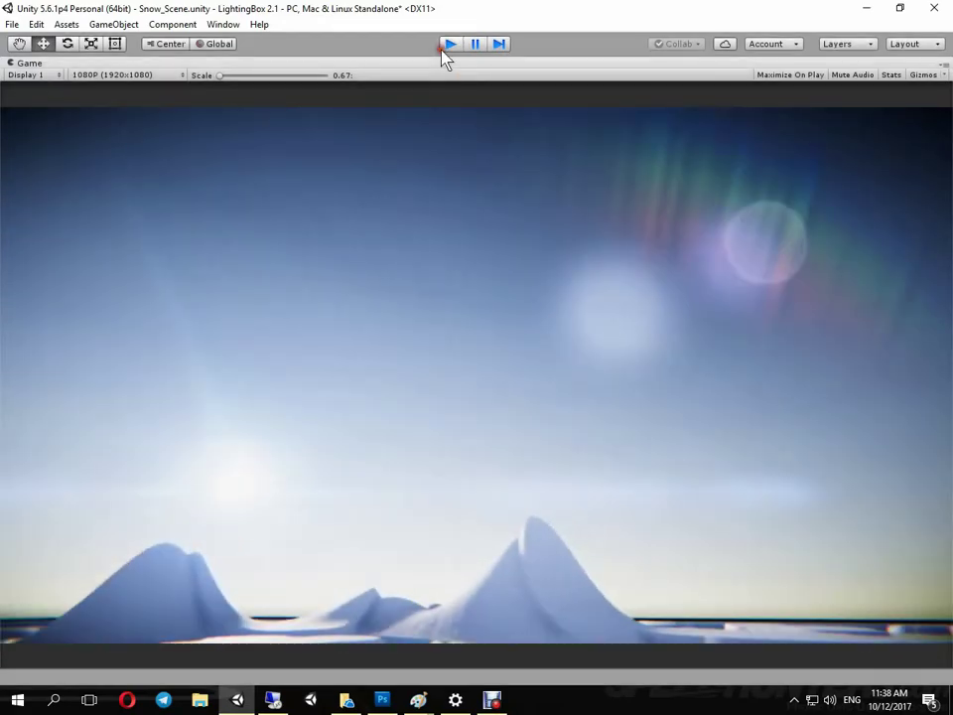
# Stop Play, set Sun Shaft to On in Lighting Box Part 2, and replay maximized.
pyautogui.click(449, 45)
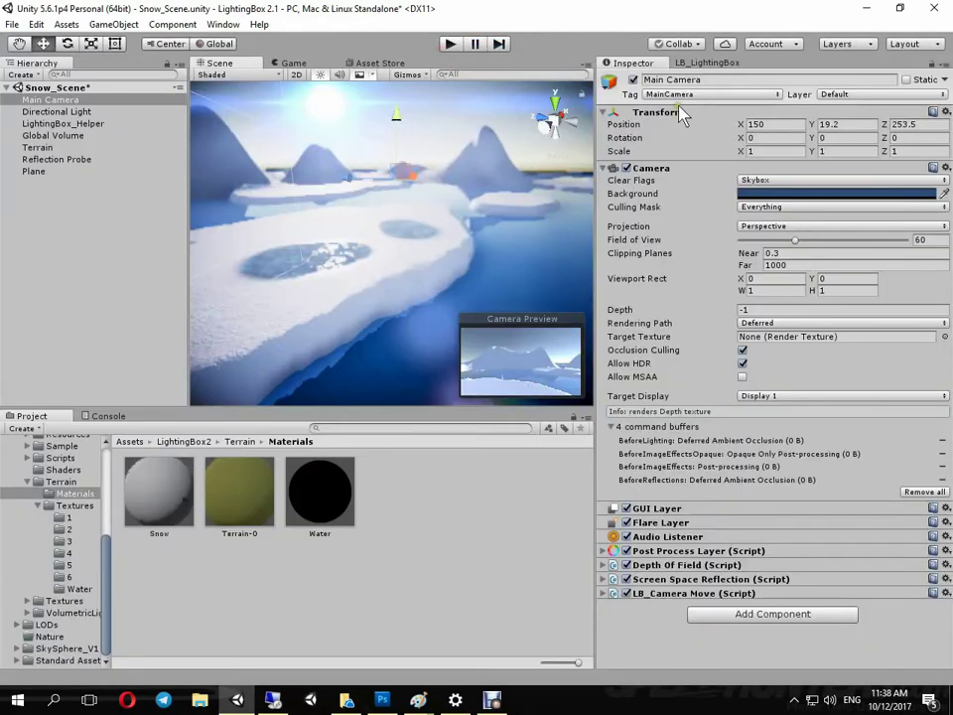
pyautogui.click(695, 64)
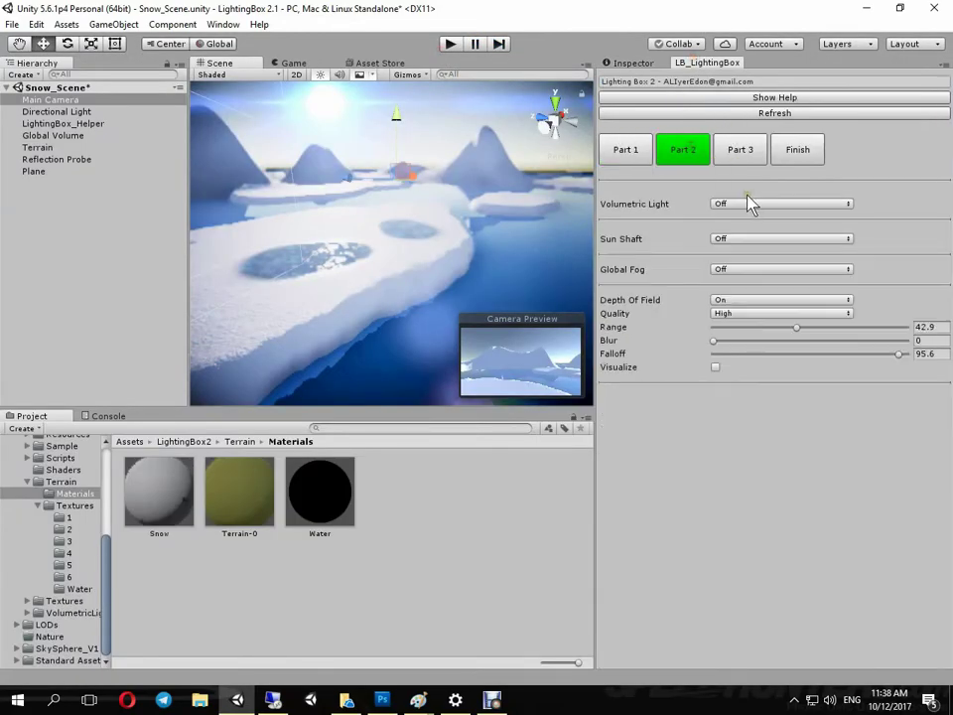
pyautogui.click(753, 275)
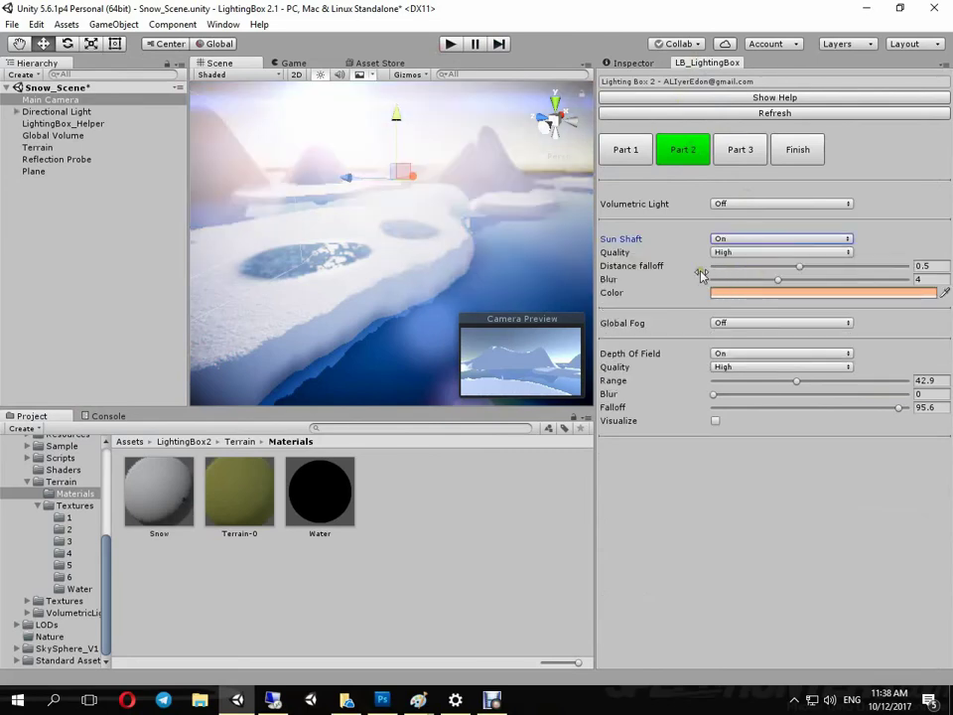
pyautogui.moveTo(520, 241); pyautogui.dragTo(407, 189, button='right')
pyautogui.click(451, 45)
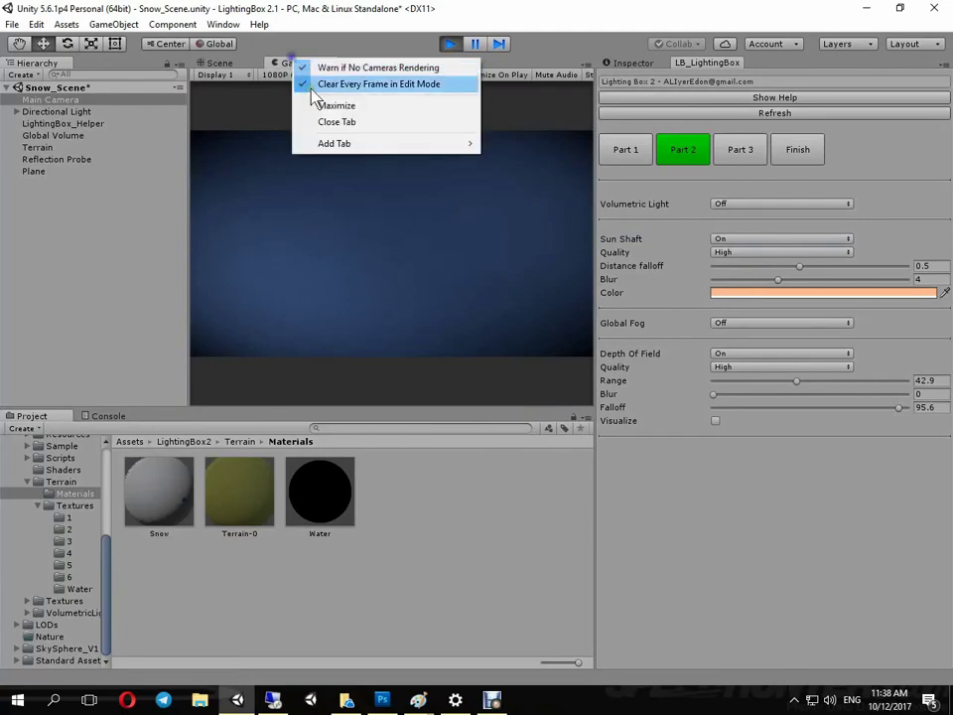
pyautogui.click(327, 105)
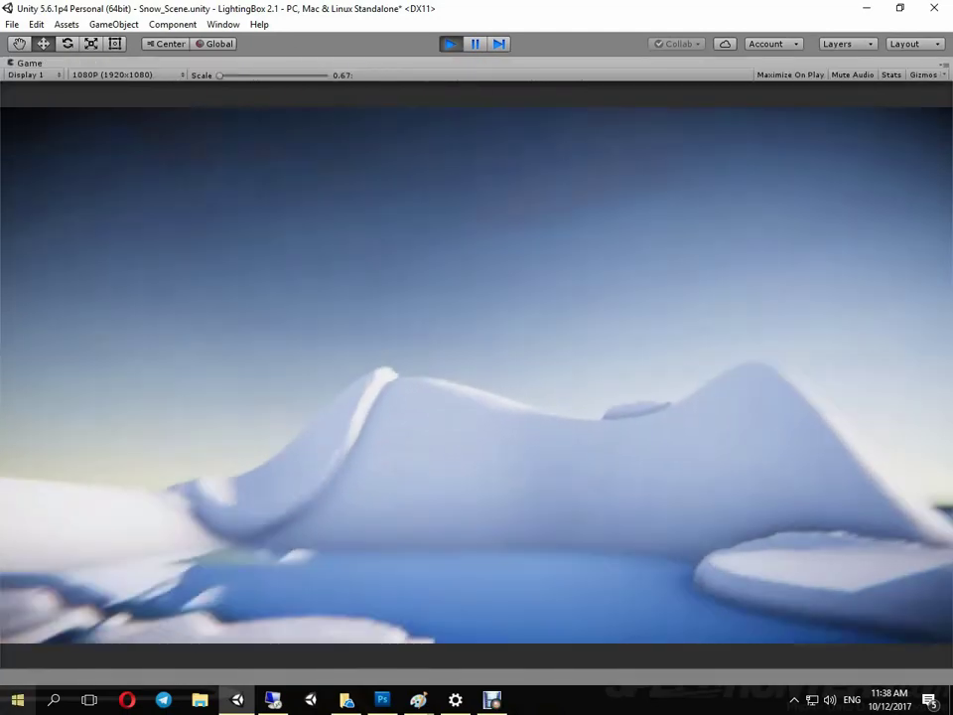
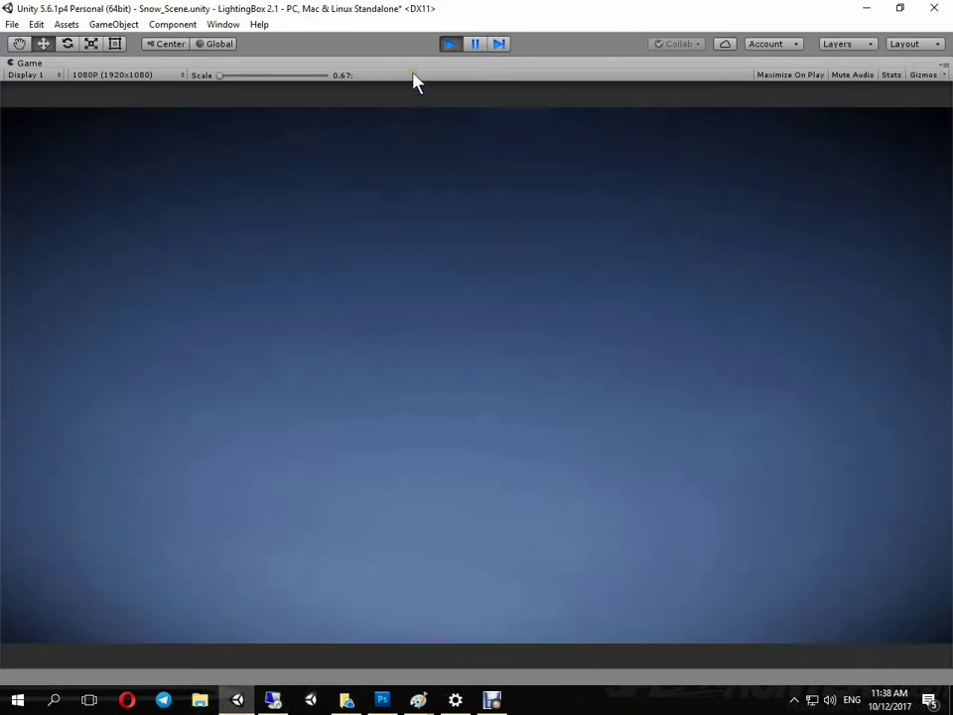
# Turn off Maximize on Play so the Hierarchy, Inspector and Project panels show beside the game.
pyautogui.click(437, 109)
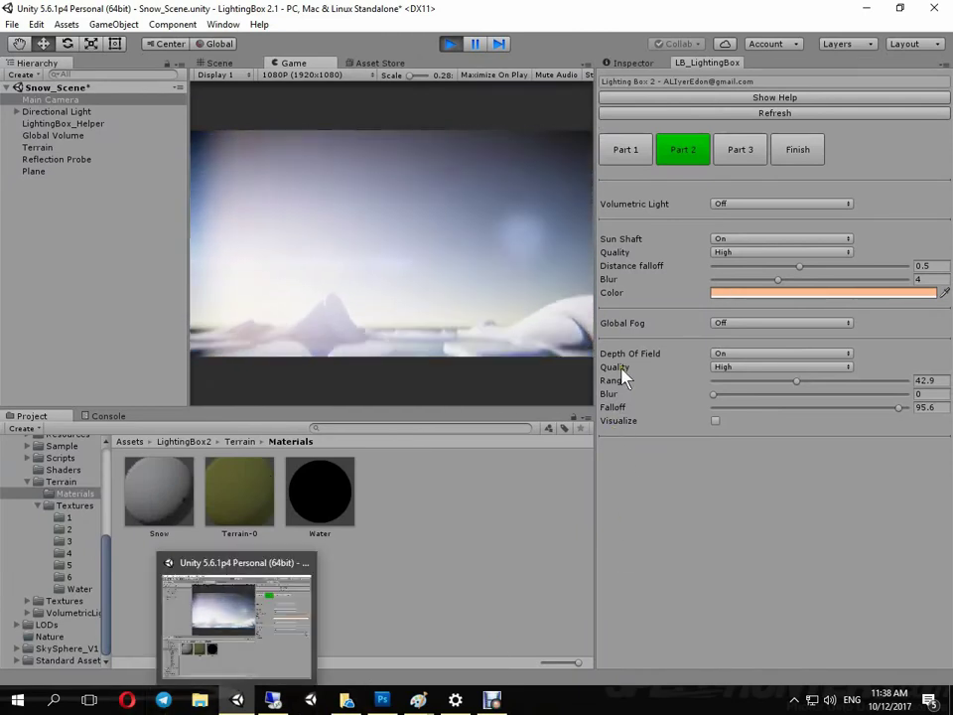
pyautogui.click(719, 293)
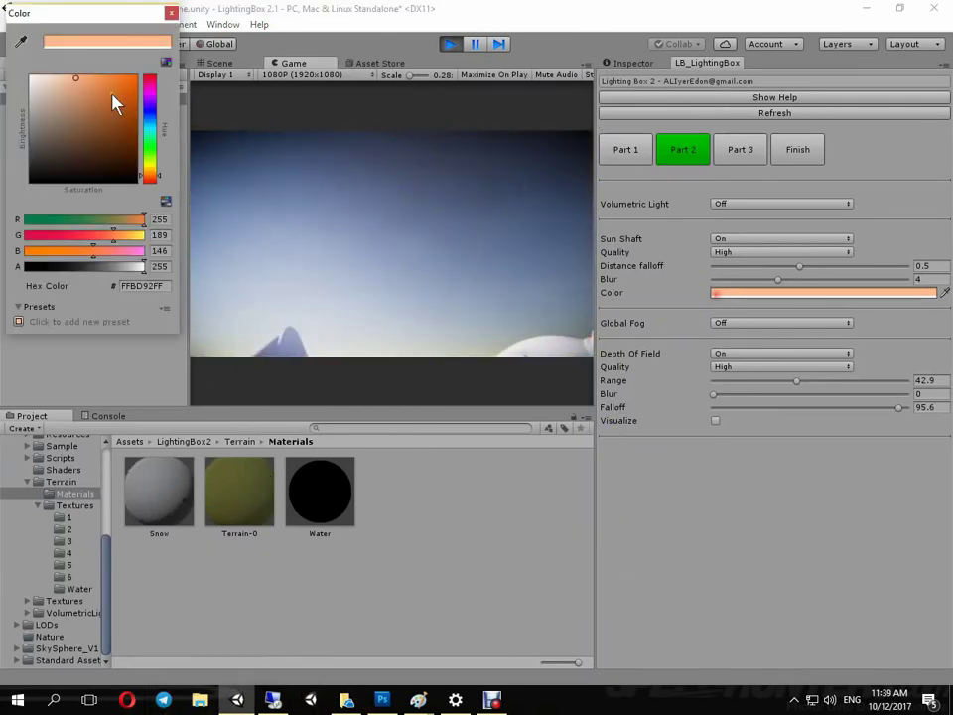
pyautogui.click(344, 206)
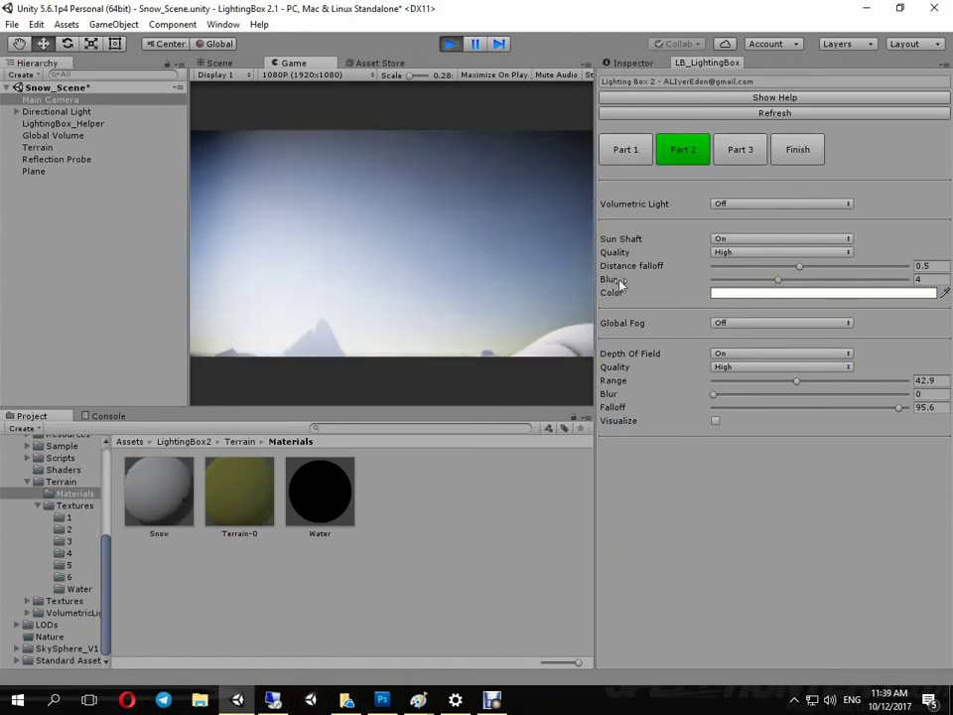
pyautogui.click(714, 294)
pyautogui.click(436, 206)
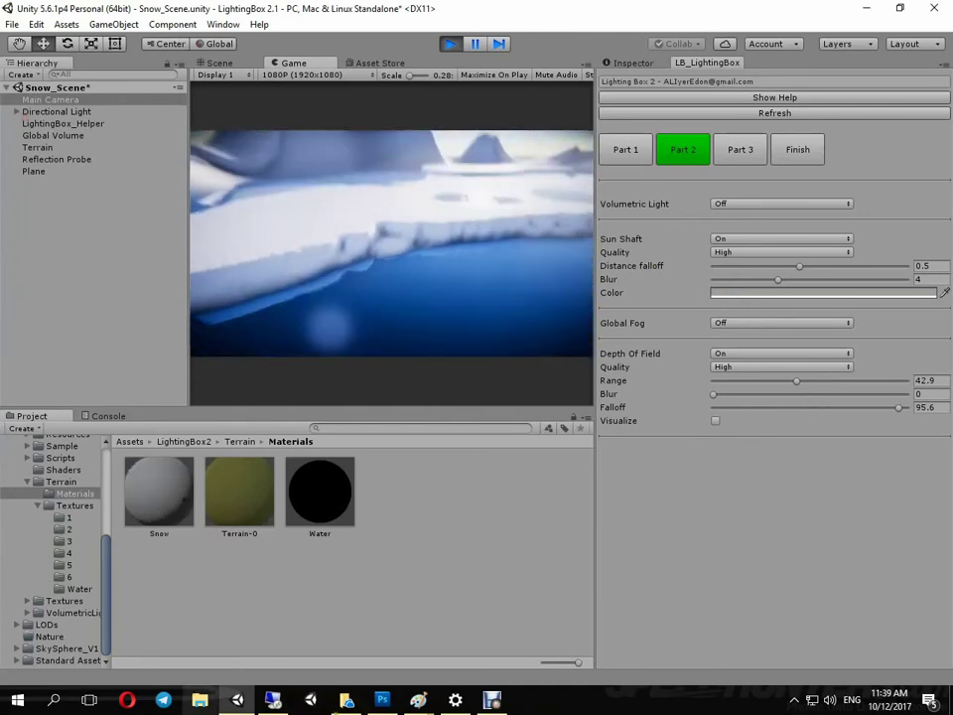
pyautogui.click(725, 293)
pyautogui.click(40, 123)
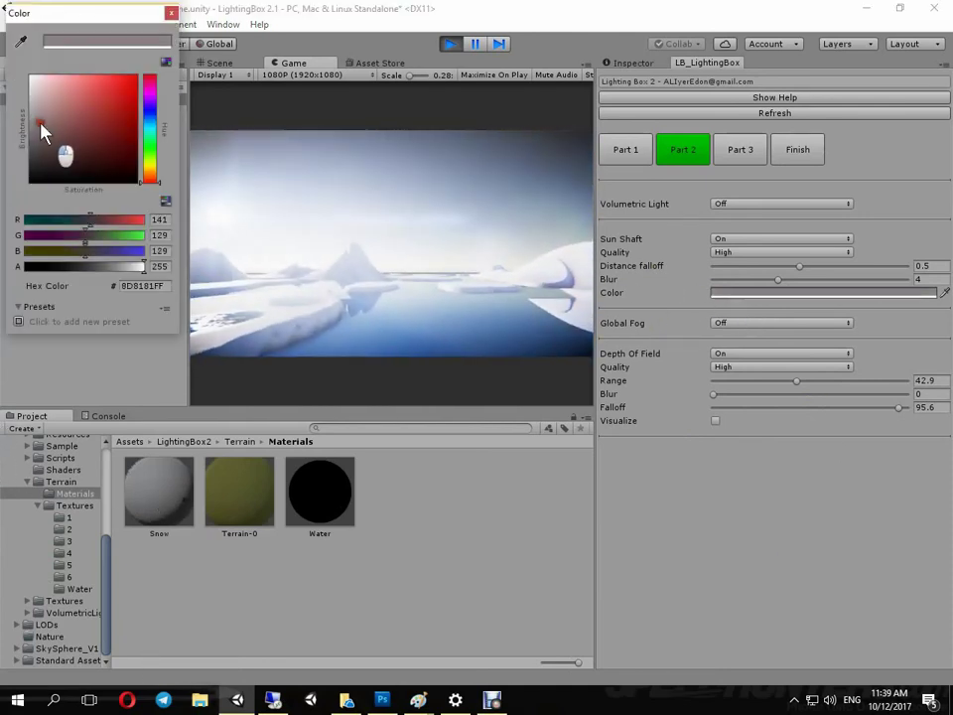
pyautogui.moveTo(27, 80); pyautogui.dragTo(8, 175)
pyautogui.moveTo(9, 130); pyautogui.dragTo(9, 118)
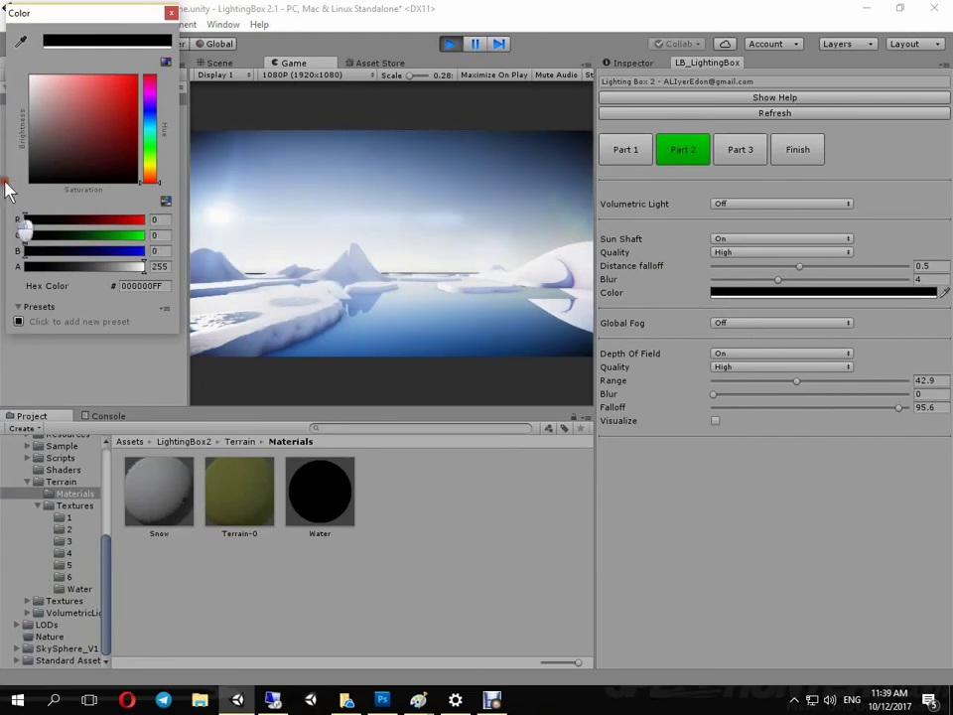
pyautogui.moveTo(3, 66); pyautogui.dragTo(5, 132)
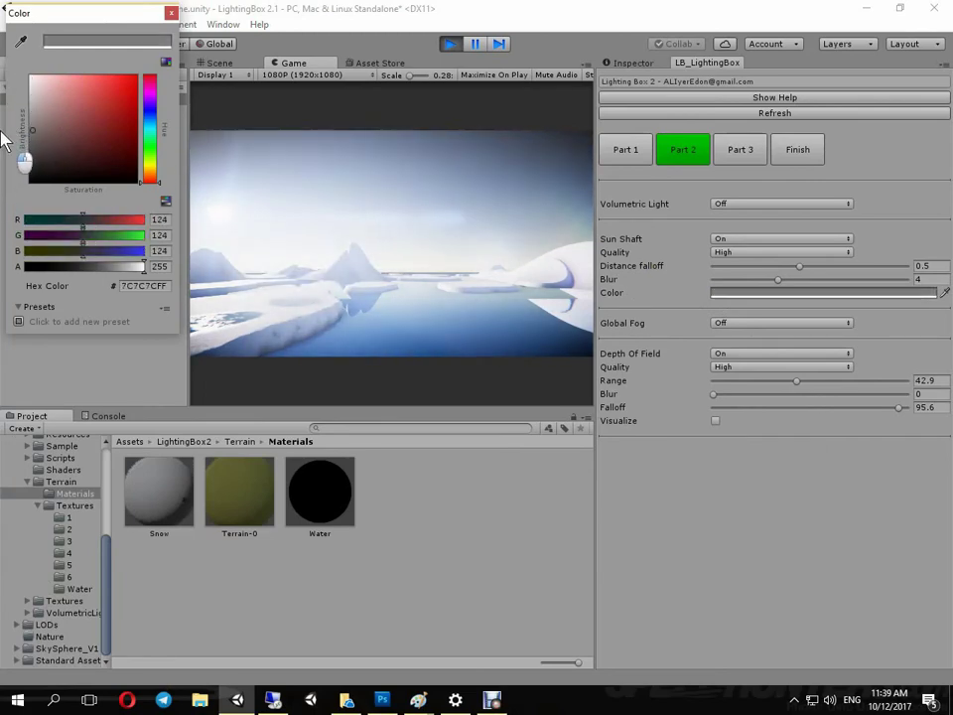
pyautogui.click(3, 139)
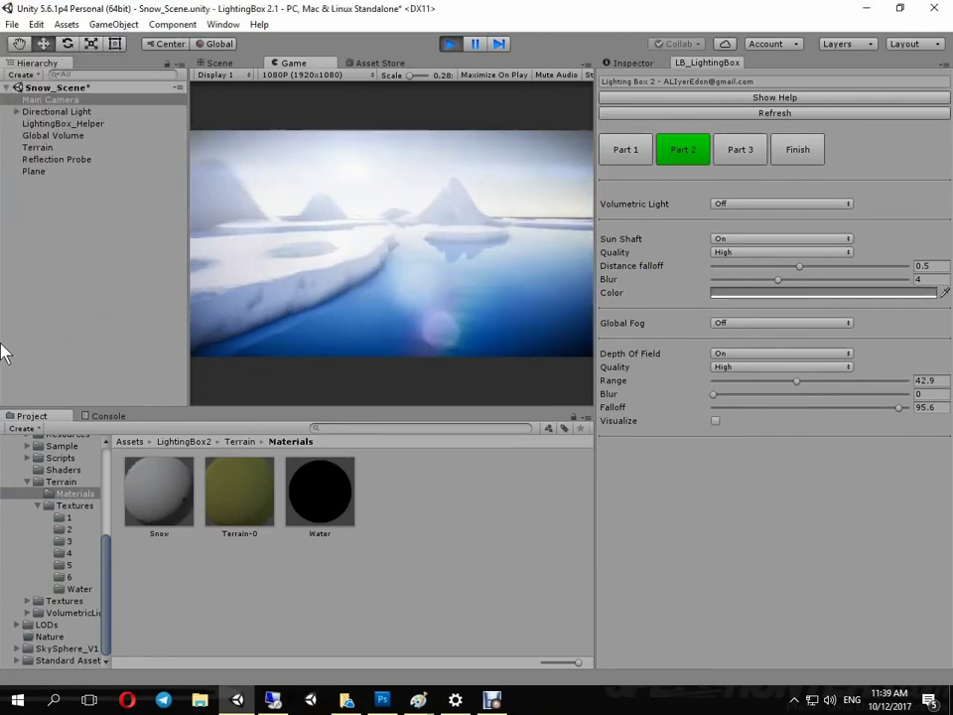
pyautogui.click(766, 292)
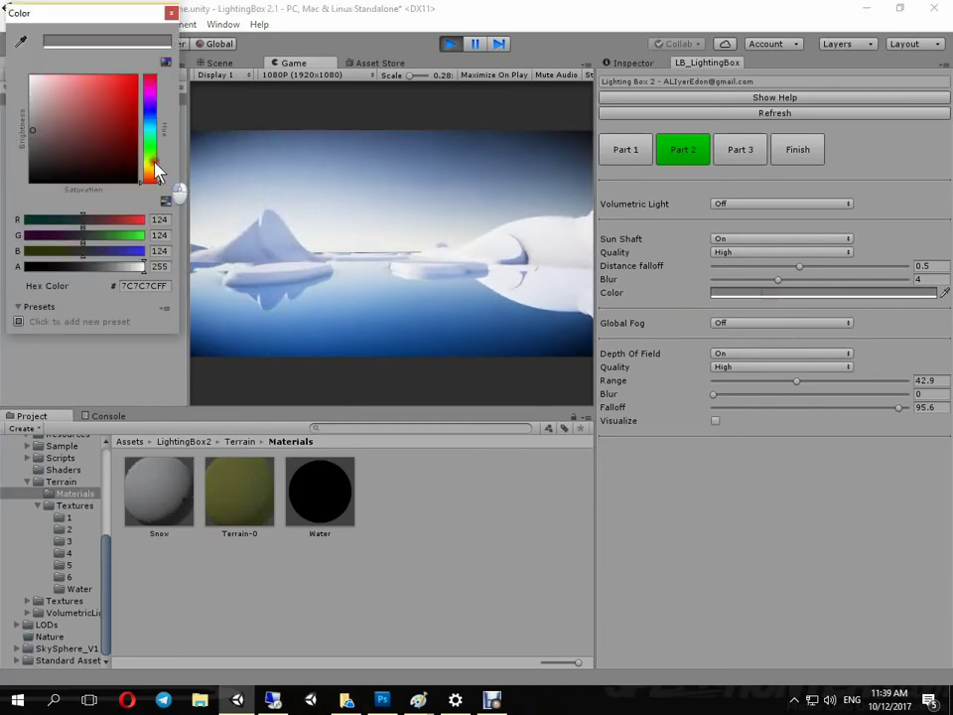
pyautogui.click(4, 239)
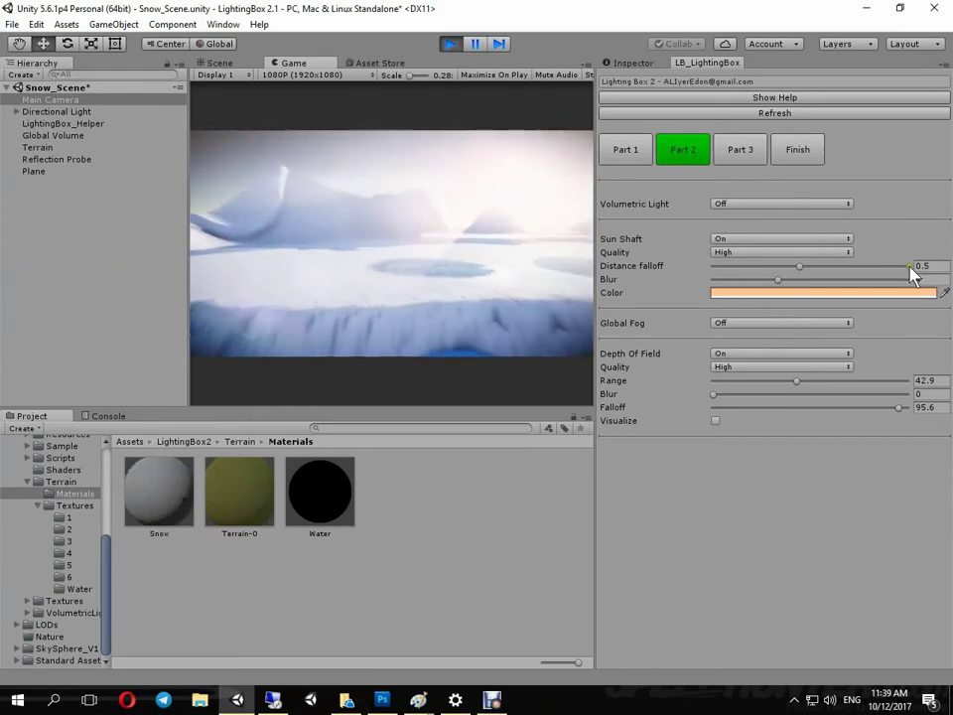
# Brighten the LightingBox Sun Shaft Color from dark brown to light peach CA9C73.
pyautogui.click(904, 292)
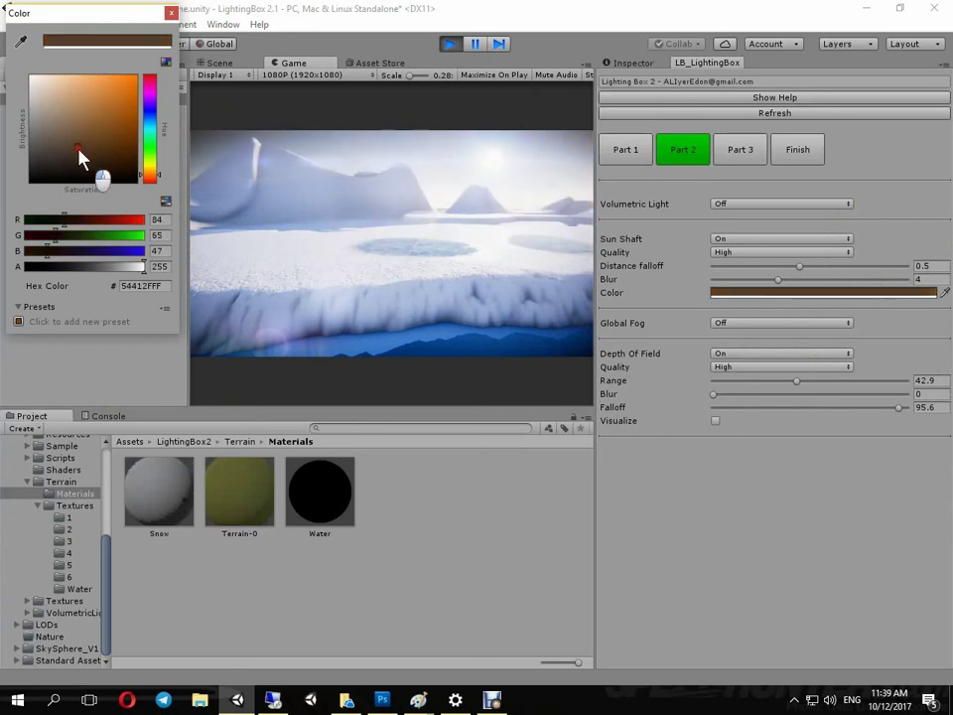
pyautogui.moveTo(80, 151)
pyautogui.mouseDown()
pyautogui.moveTo(81, 79)
pyautogui.moveTo(79, 98)
pyautogui.moveTo(77, 89)
pyautogui.moveTo(117, 95)
pyautogui.moveTo(73, 90)
pyautogui.mouseUp()
pyautogui.click(593, 187)
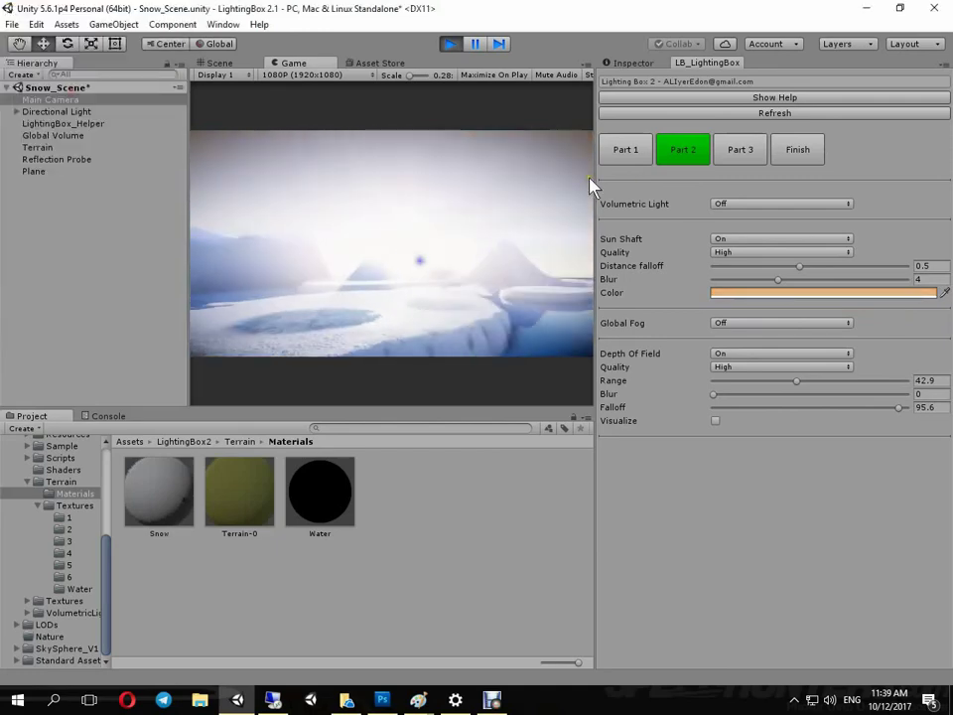
# Rotate the directional light in the Scene view for a new sun angle, then view it in Game.
pyautogui.click(220, 62)
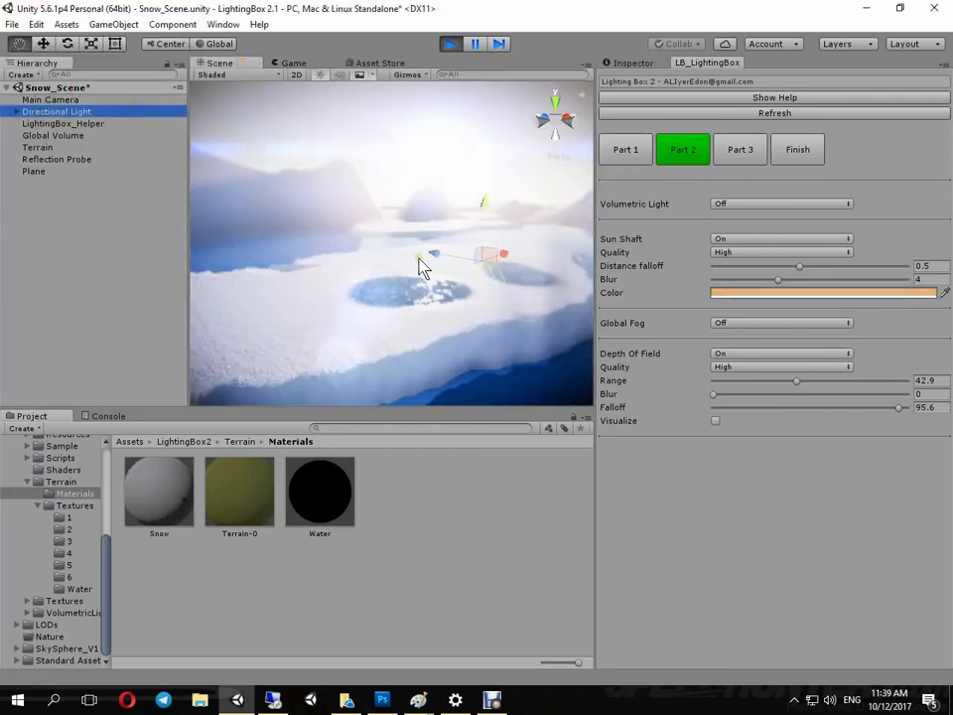
pyautogui.moveTo(396, 248); pyautogui.dragTo(532, 275, button='right')
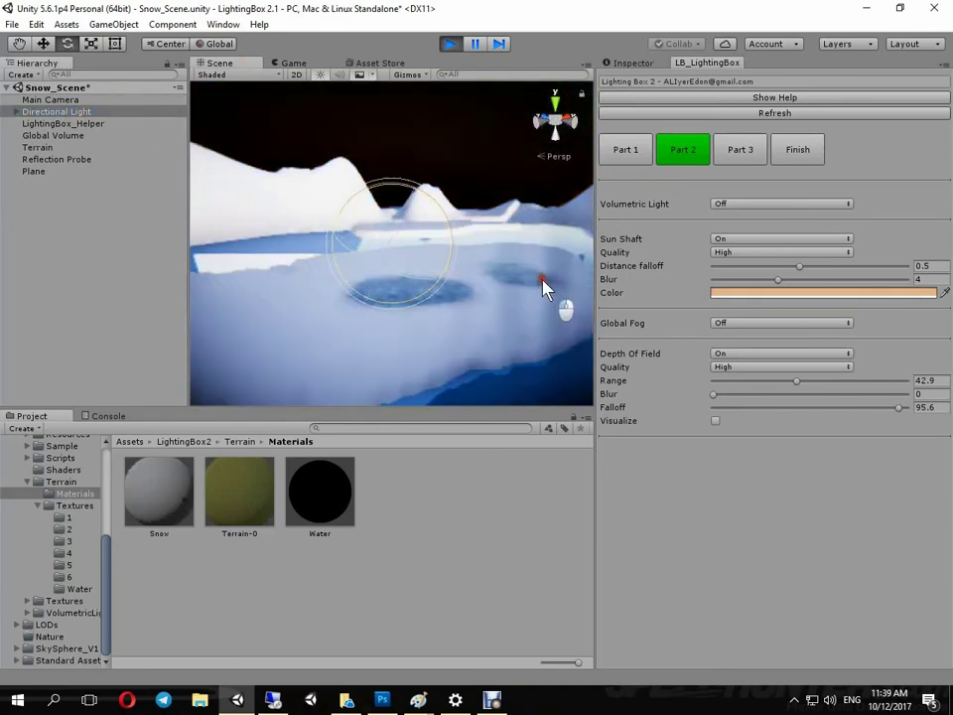
pyautogui.click(296, 63)
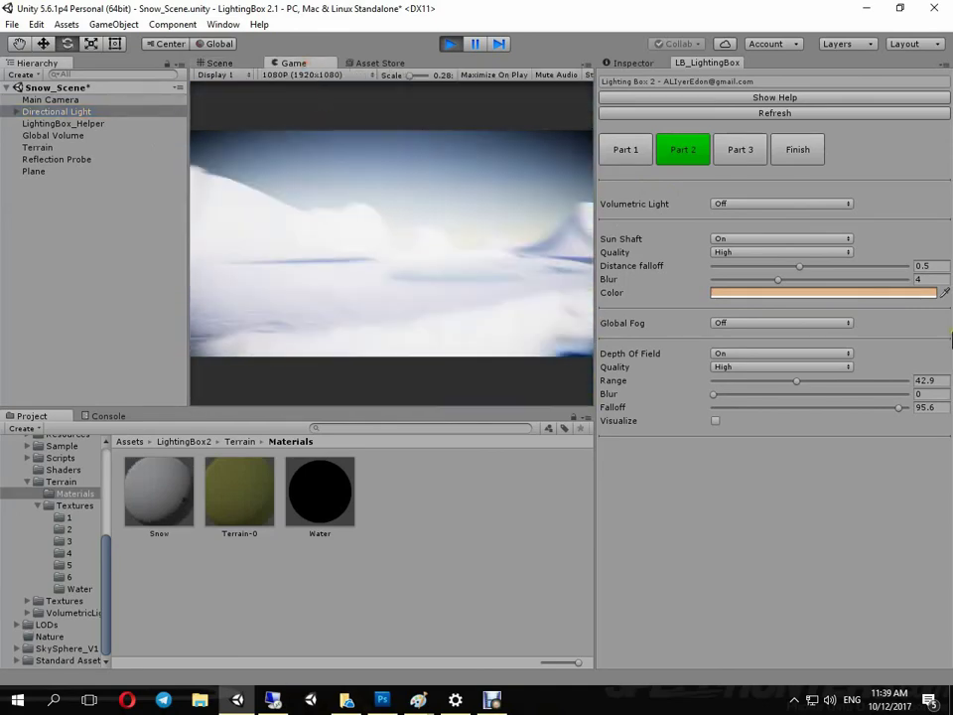